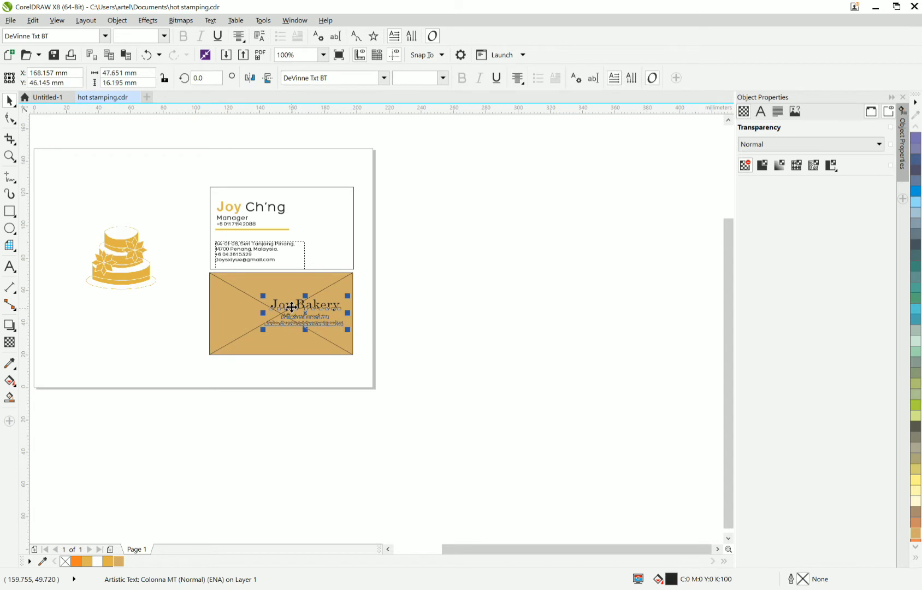
- Move the Joy Bakery text block off the gold card into the empty area beside the page
drag(292, 307, 411, 306)
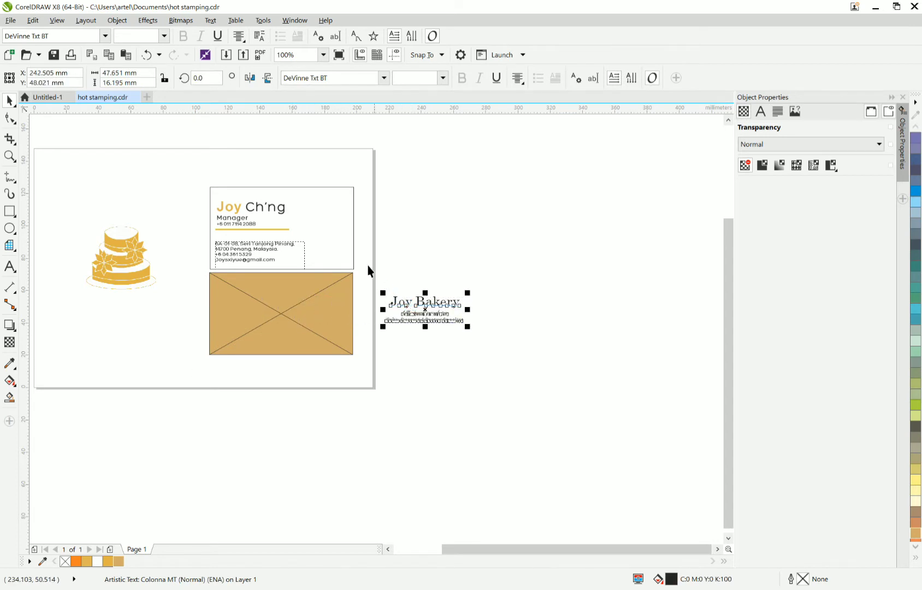
click(249, 227)
right_click(247, 228)
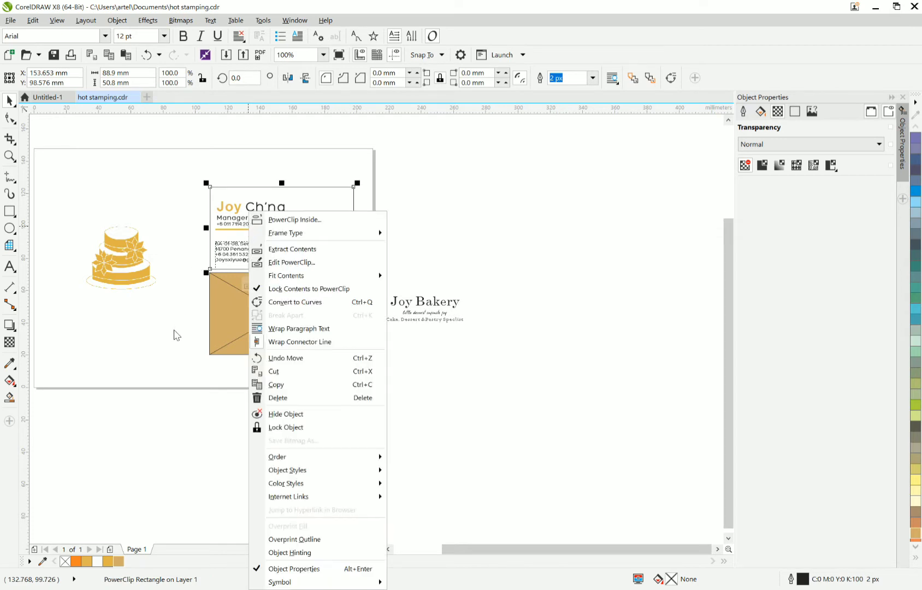
click(176, 335)
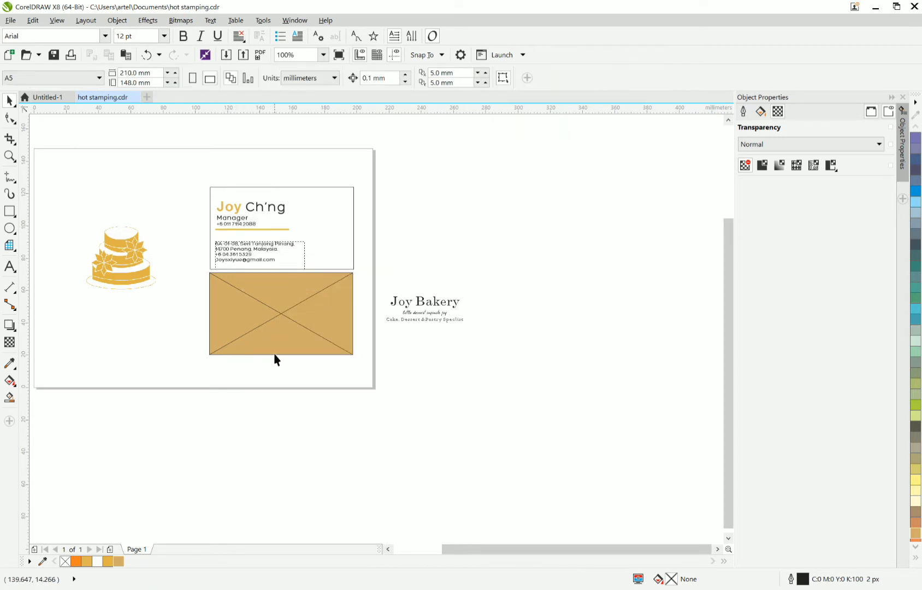
- Draw a rectangle over the empty gold card and stretch it to match the card at 88.9 by 50.8 mm
click(15, 216)
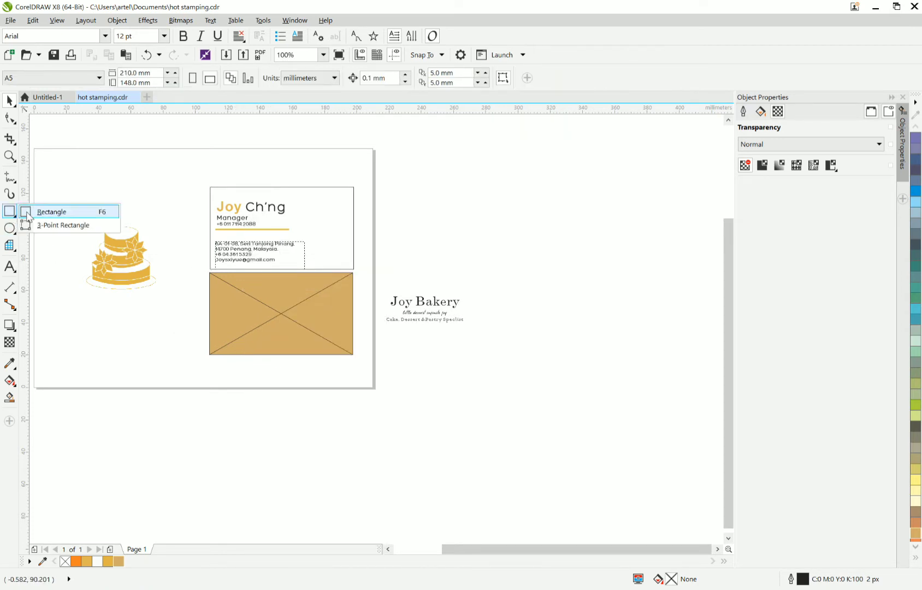
click(54, 212)
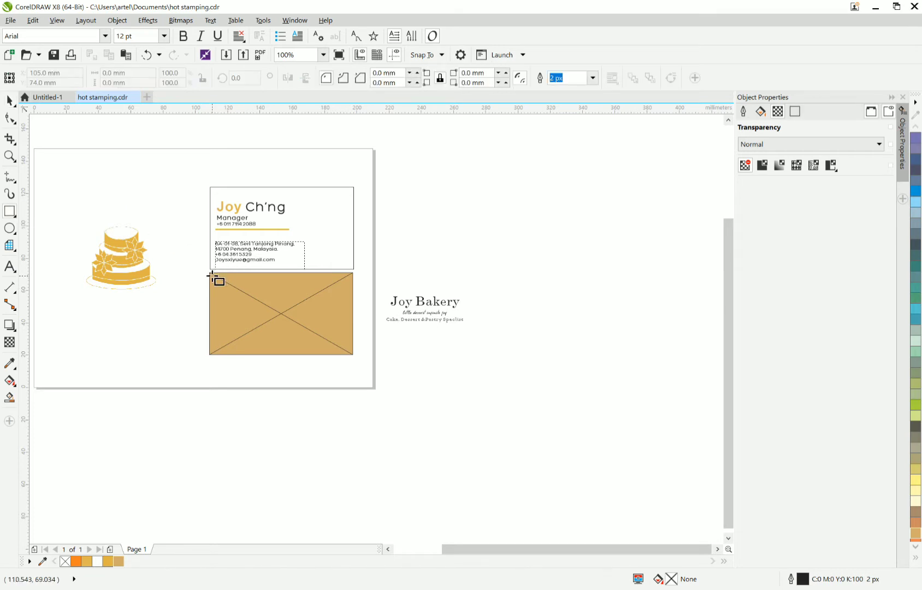
drag(223, 280, 352, 354)
scroll(325, 342, up, 1)
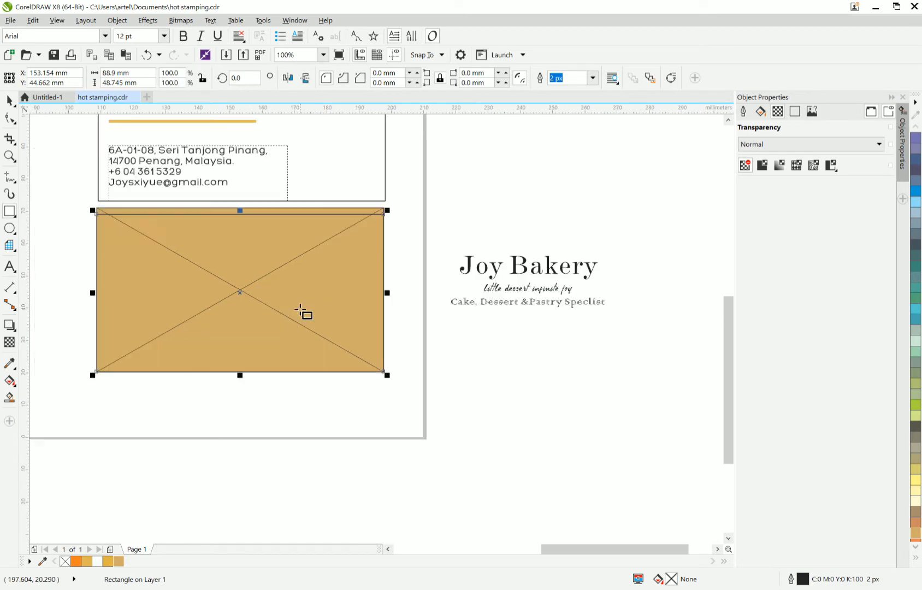
drag(241, 211, 231, 206)
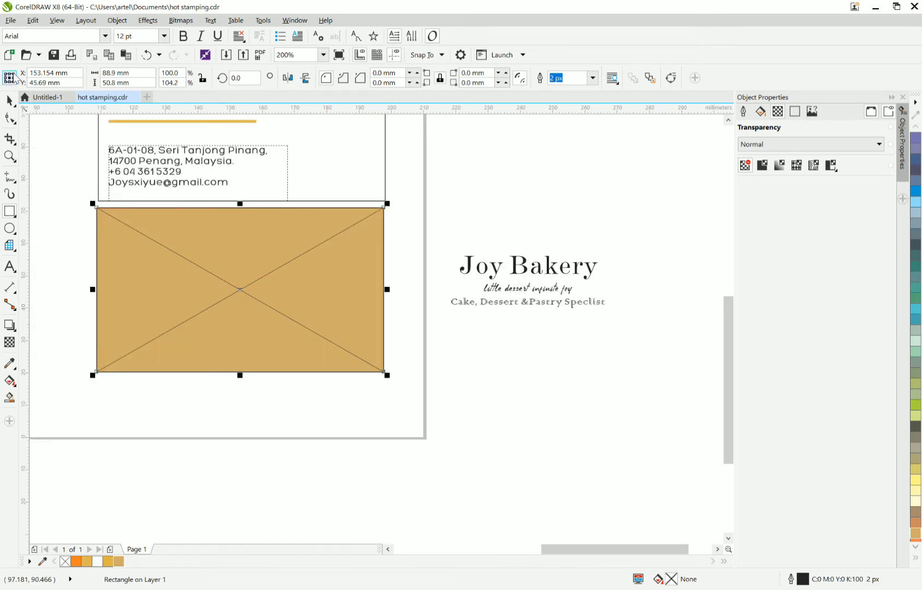
- Move the new rectangle beside the original gold card, fill it with Gold and align it roughly level with that card
click(9, 100)
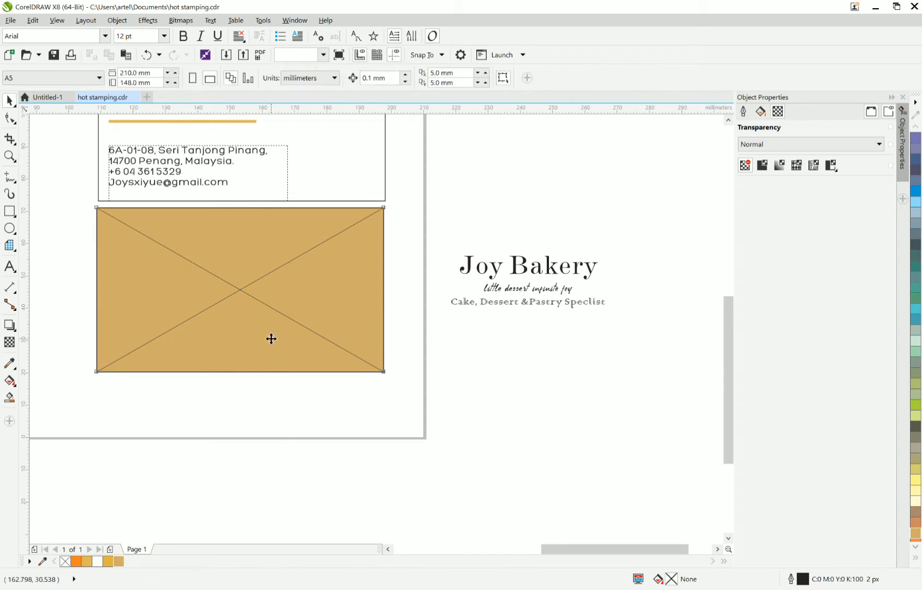
scroll(270, 340, down, 1)
drag(240, 352, 125, 360)
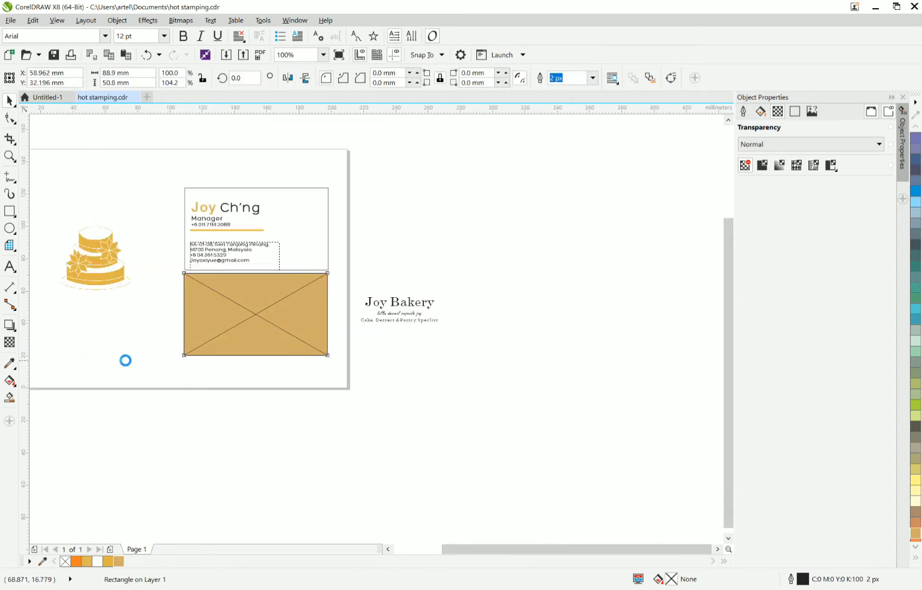
click(118, 562)
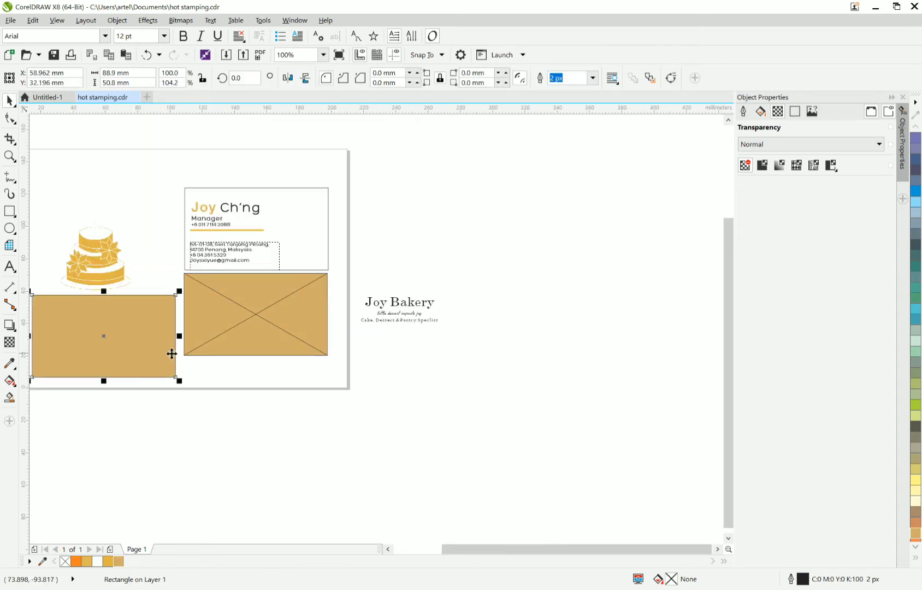
scroll(222, 355, down, 1)
scroll(183, 355, up, 1)
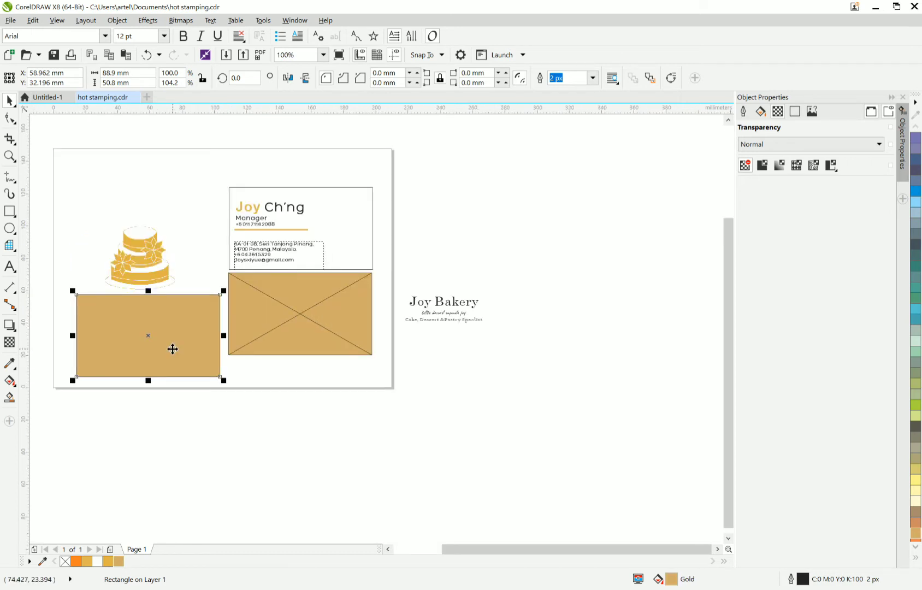
drag(172, 352, 176, 329)
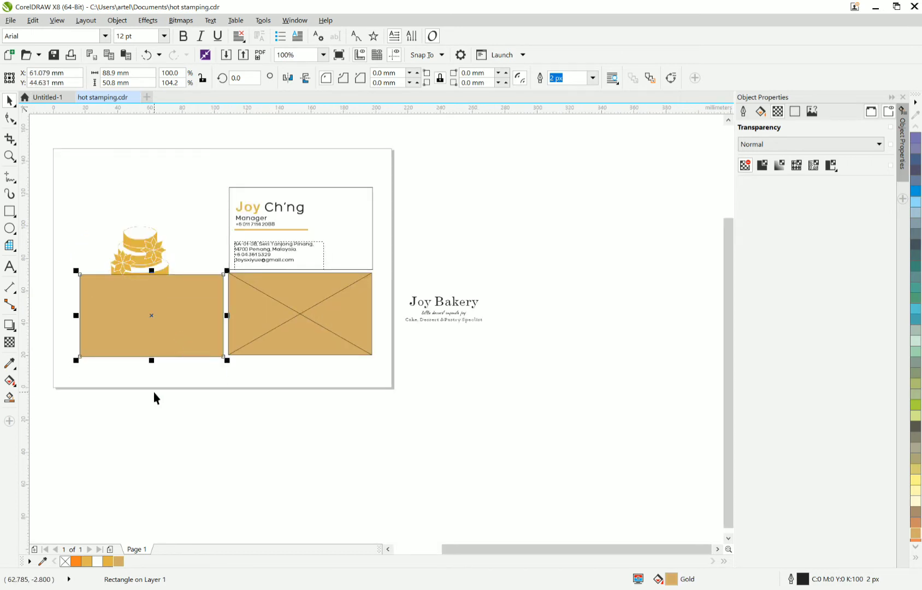
- Place the cake bitmap over the new gold rectangle's left edge and PowerClip it inside the rectangle
click(170, 288)
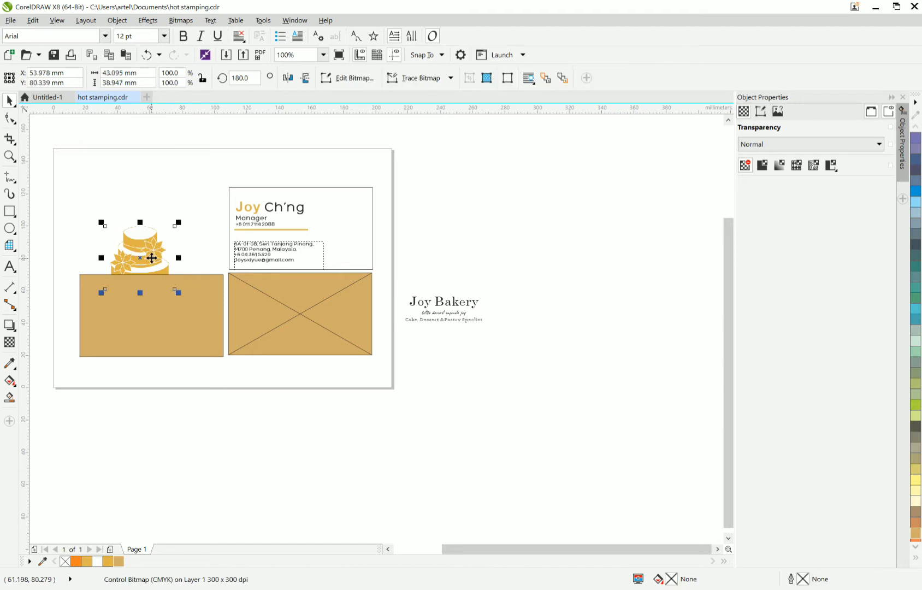
drag(123, 277, 79, 315)
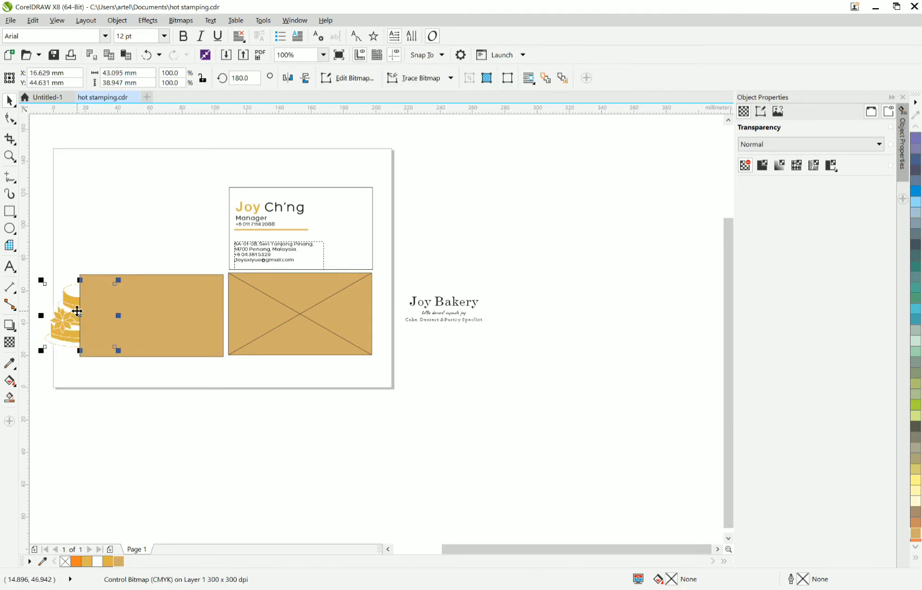
right_click(77, 311)
click(126, 244)
click(161, 311)
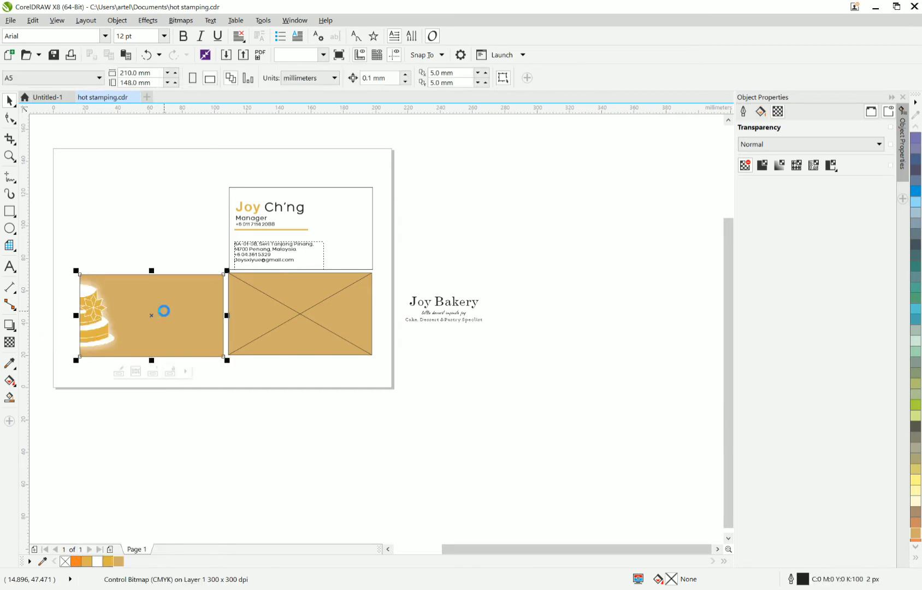
click(256, 403)
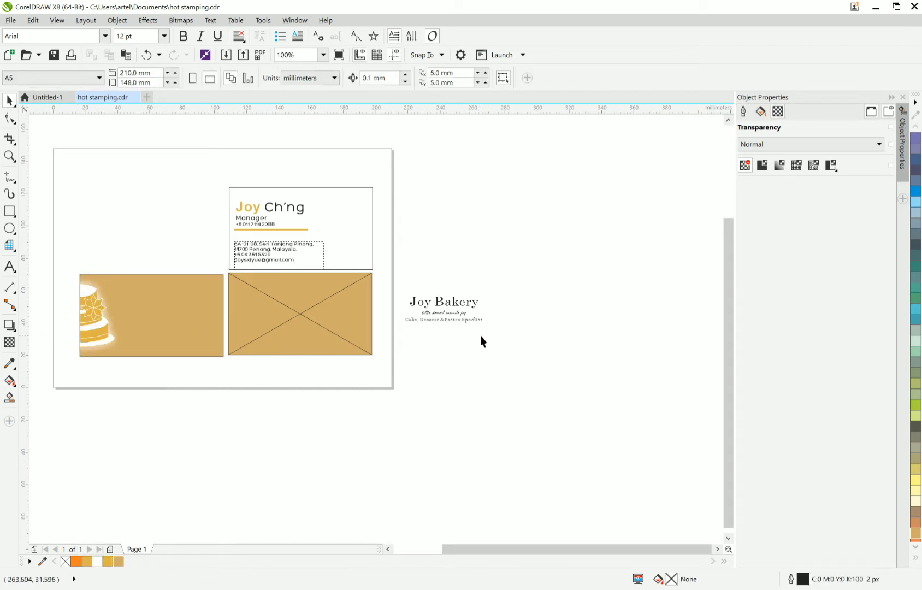
- Move the reference text block above the new gold card and add the artistic text "Joy Bakery" on the card
drag(443, 305, 154, 251)
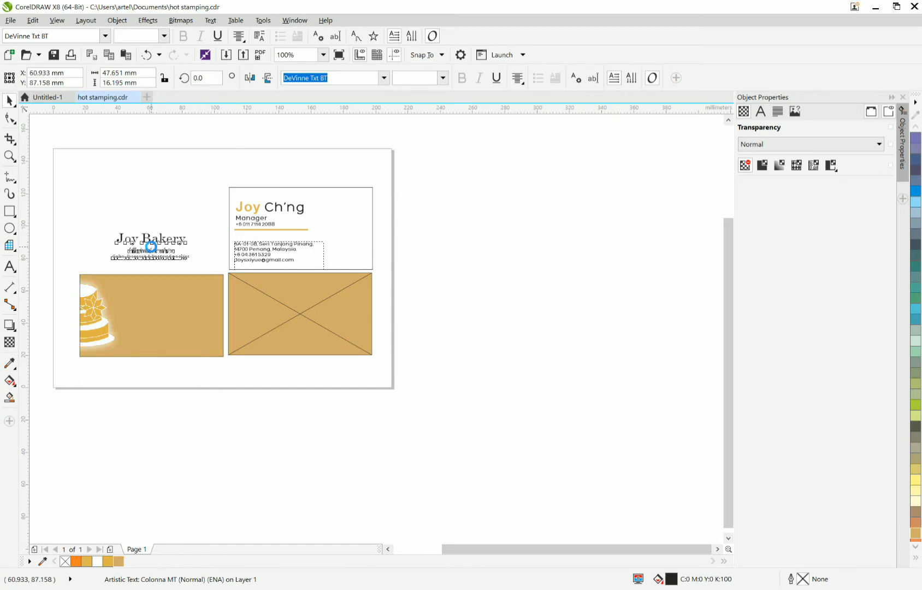
click(11, 267)
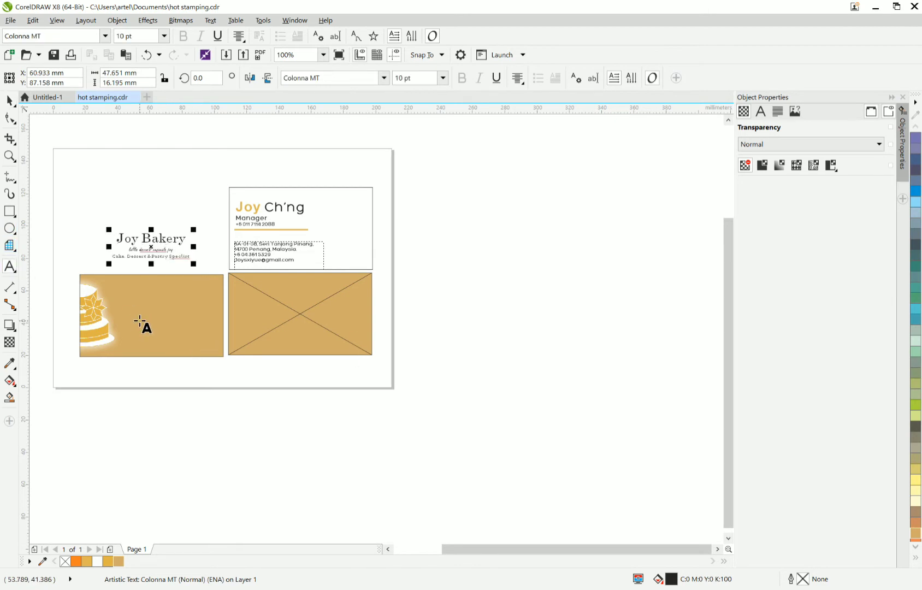
scroll(143, 324, up, 2)
click(137, 292)
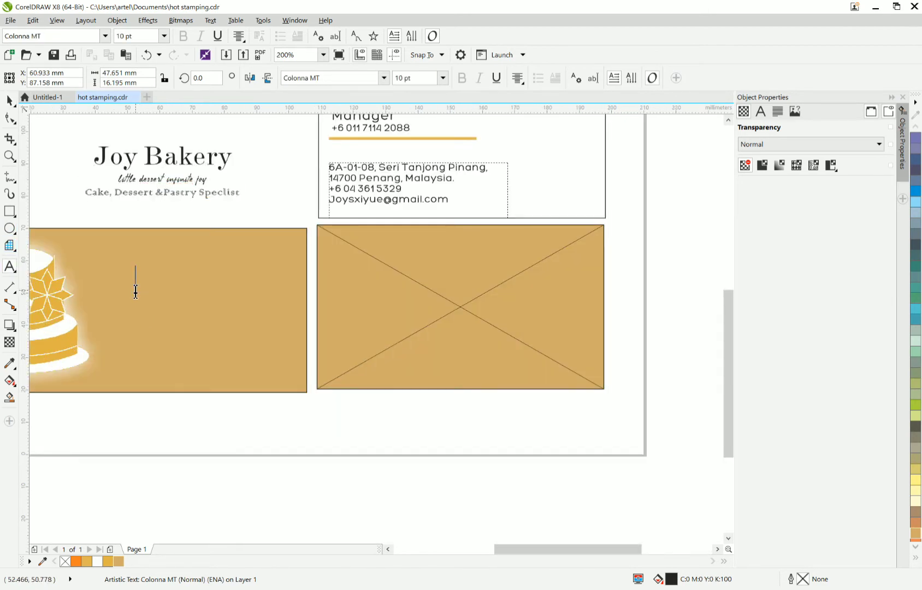
click(143, 289)
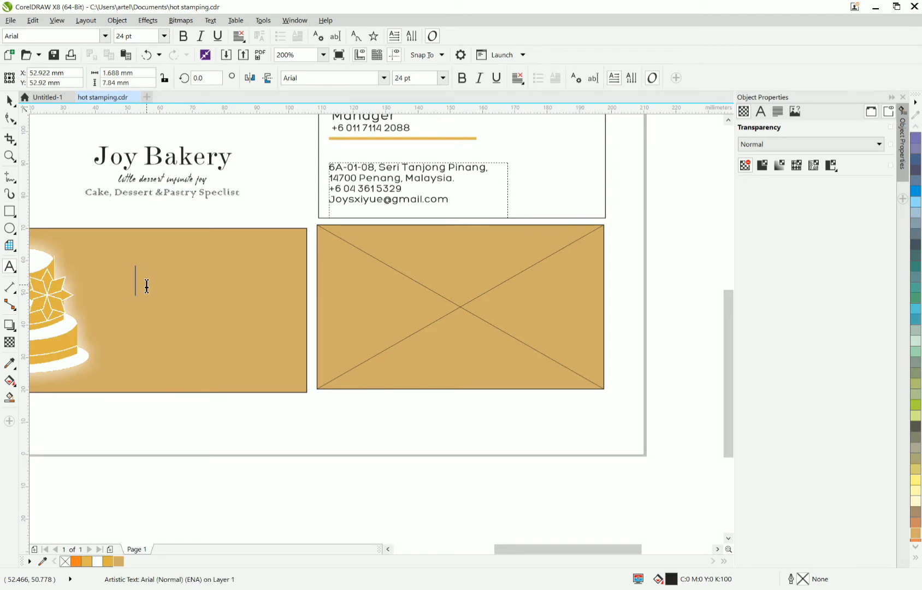
text(Joy Bake)
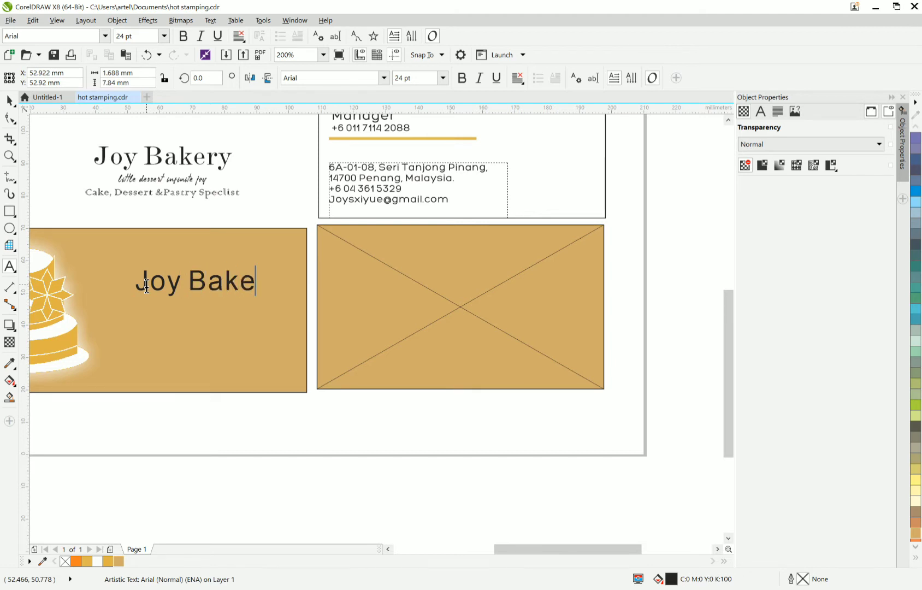
text(rrty)
key(BackSpace)
text(y)
key(Escape)
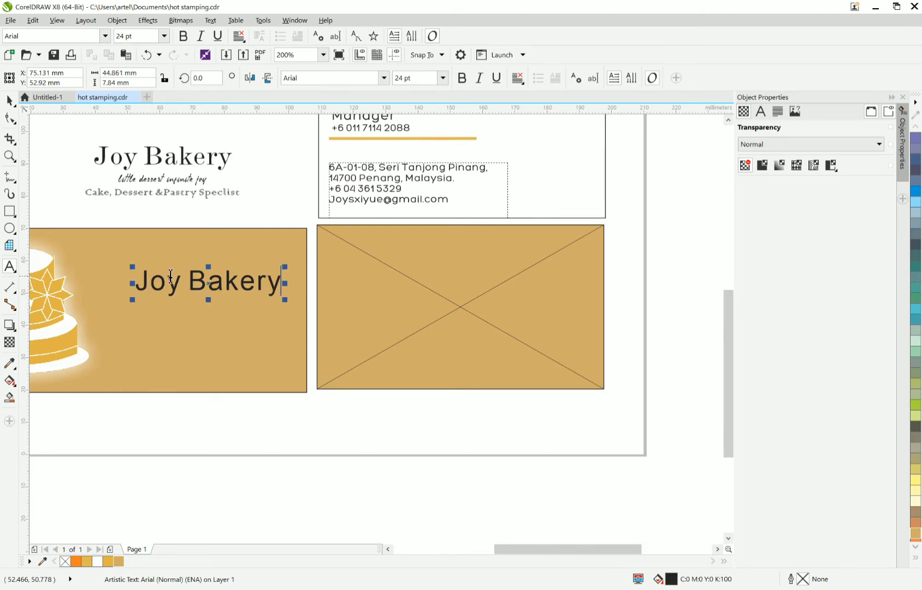
- Set the font of the new "Joy Bakery" text to DeVinne Txt BT
drag(144, 271, 322, 274)
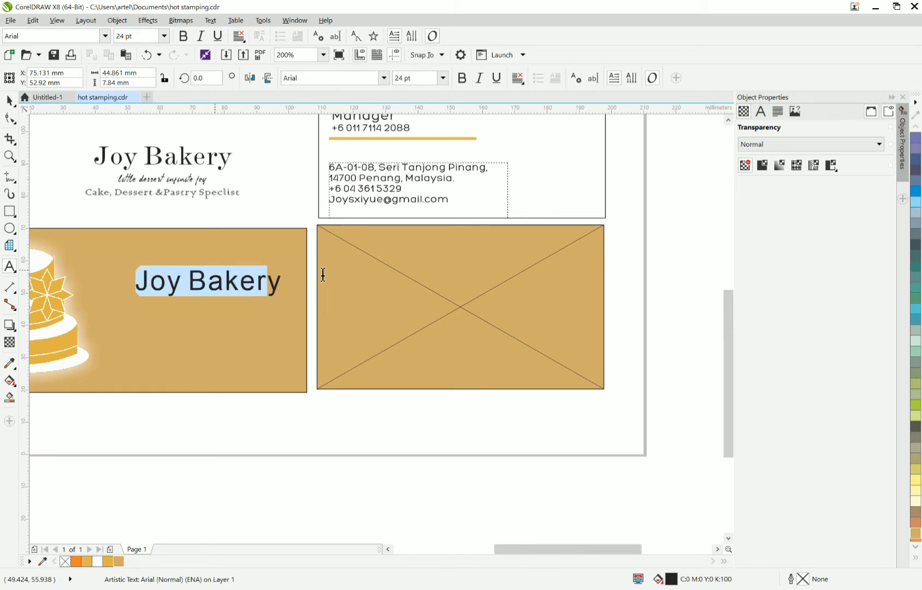
click(378, 80)
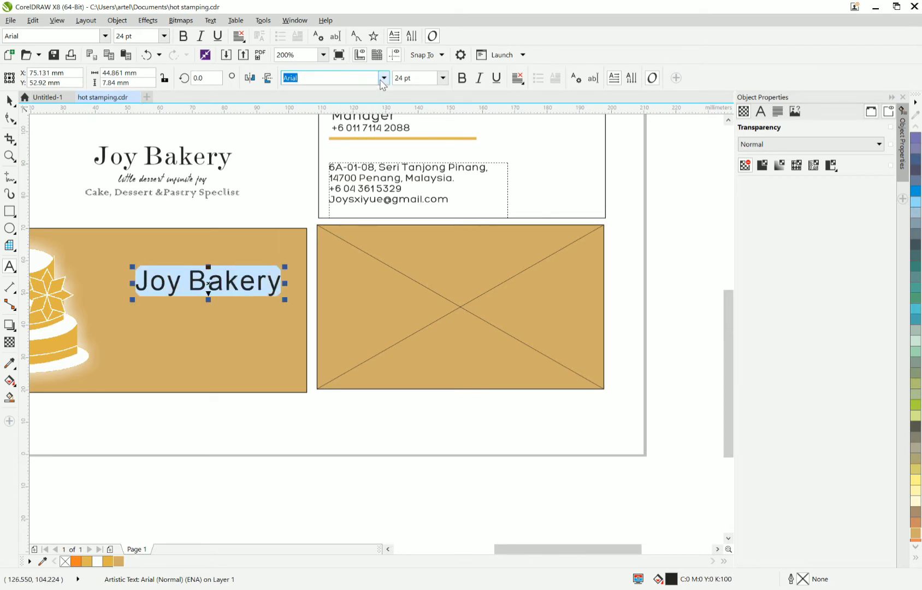
click(372, 115)
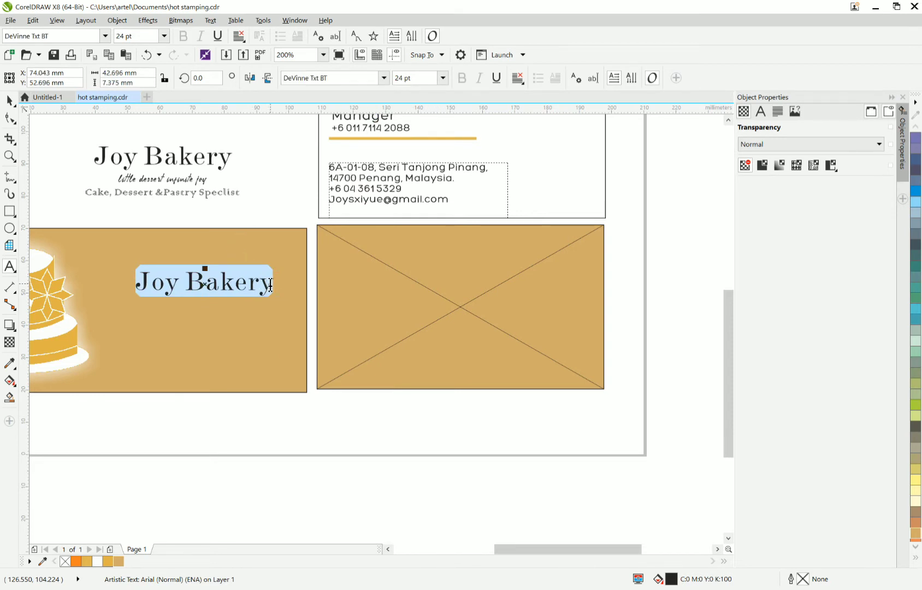
- Add a second line reading "little dessert infinite joy" below "Joy Bakery" on the new card
click(271, 284)
key(Return)
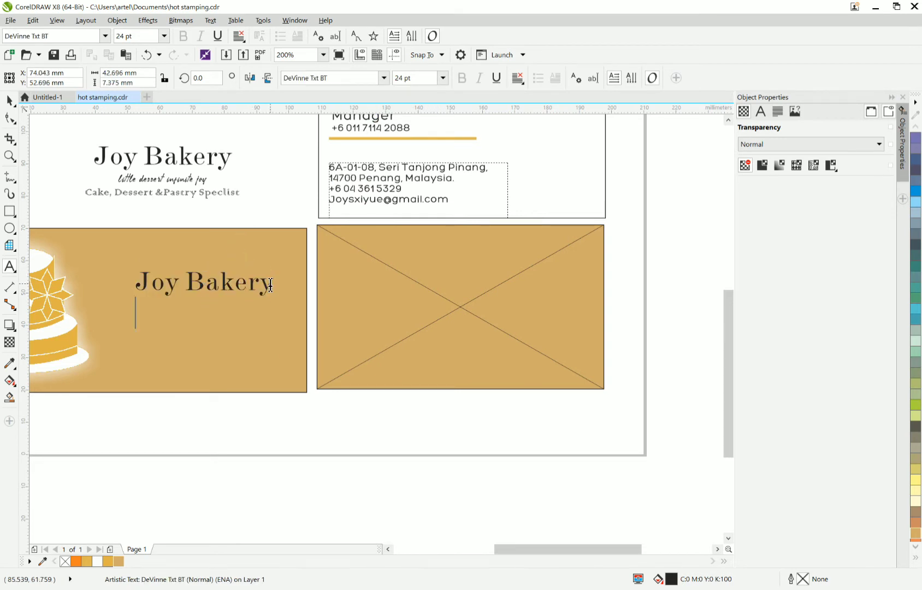
text(little dessrt)
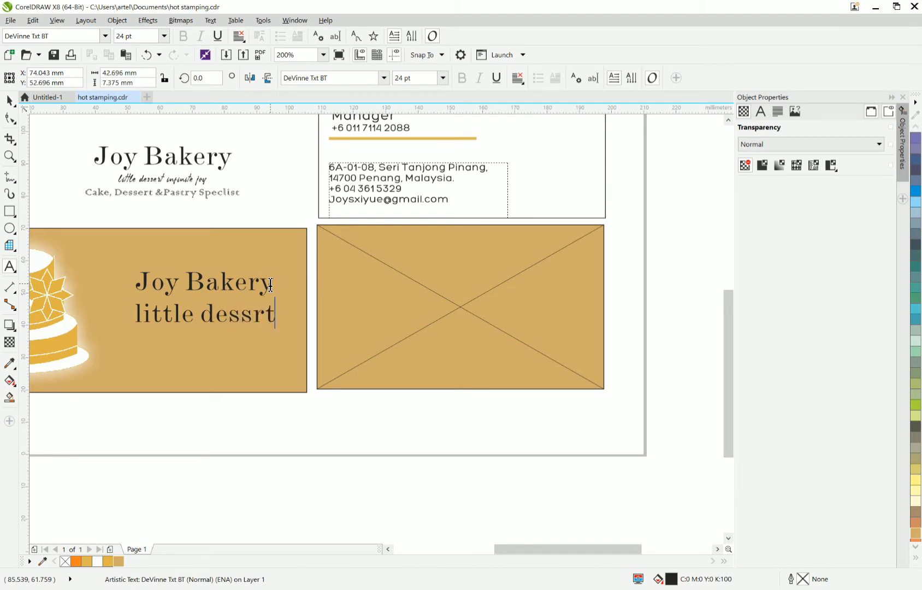
text(e)
key(End)
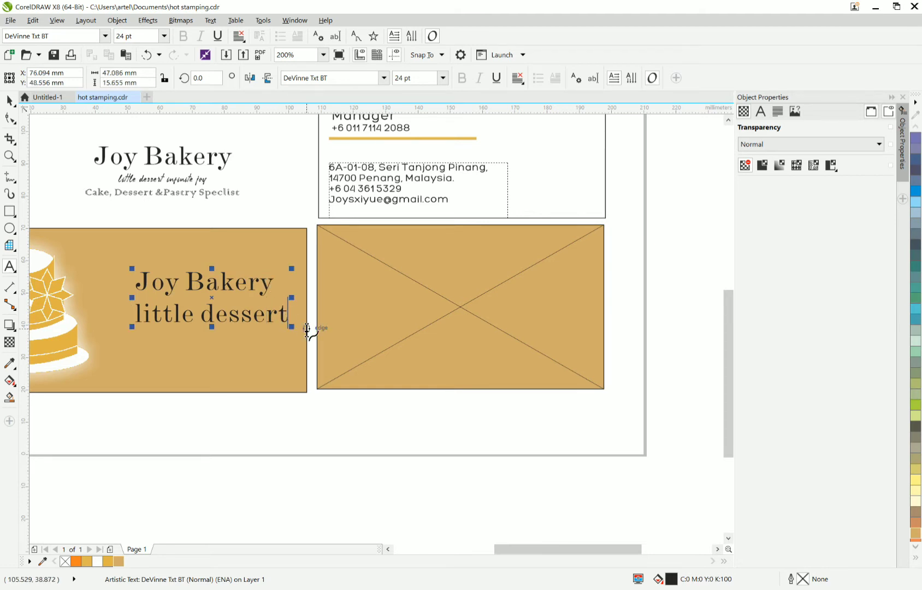
text(i)
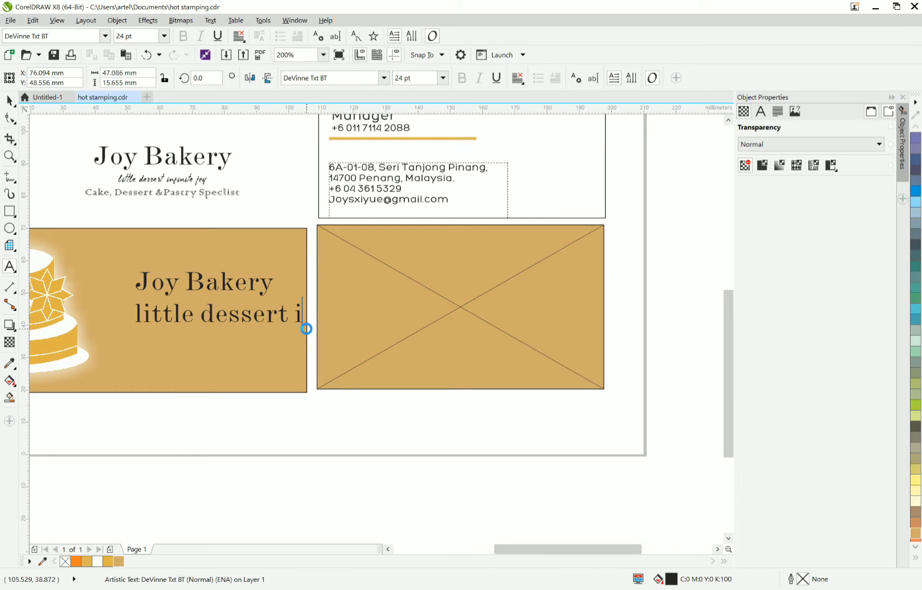
text(nfinite)
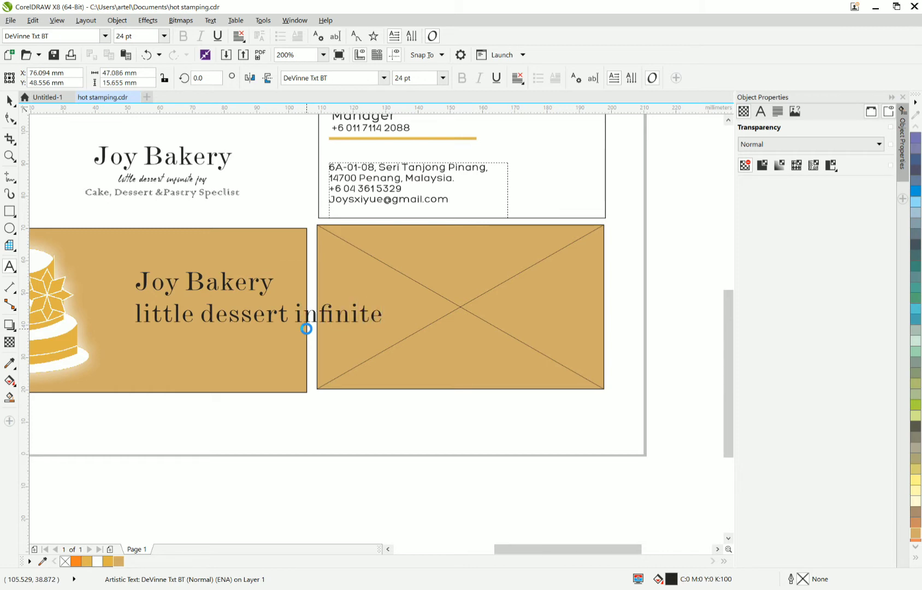
text( joy)
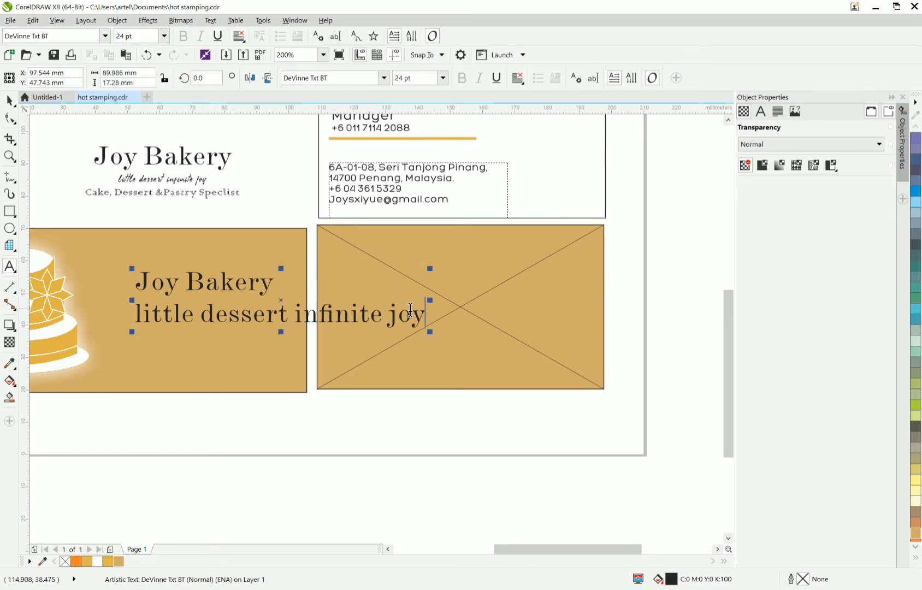
- Set the "little dessert infinite joy" line on the gold card to the Clickbait font at 10 pt
drag(425, 310, 99, 301)
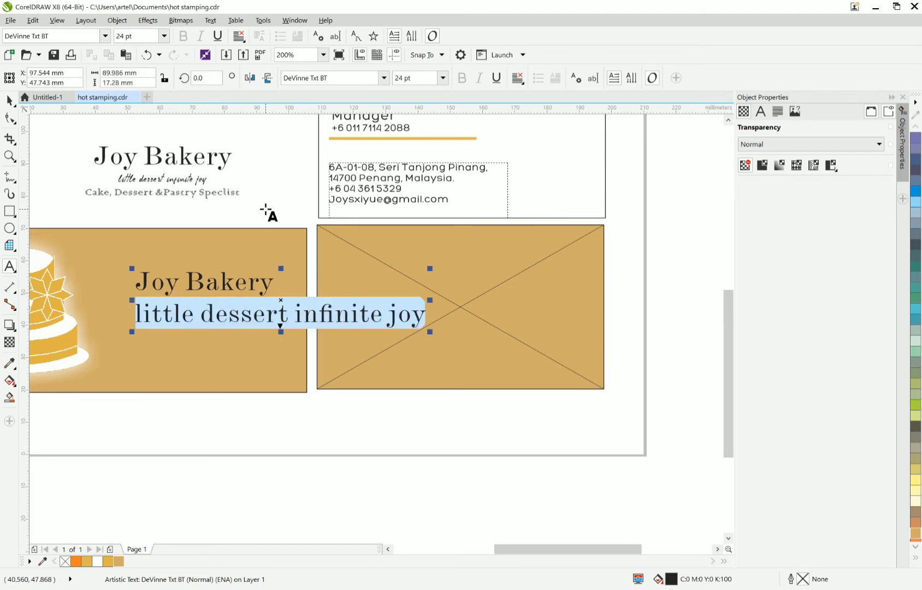
click(384, 79)
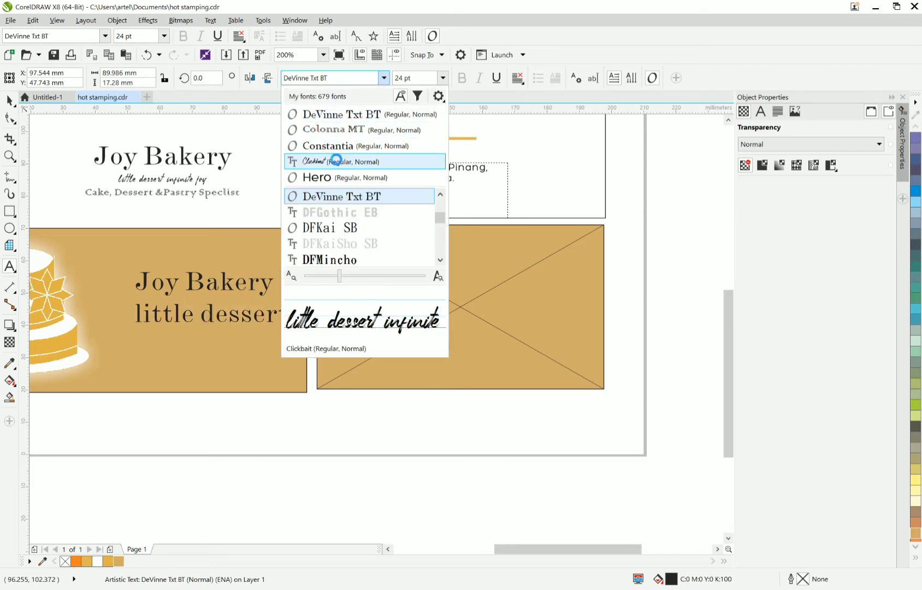
click(336, 160)
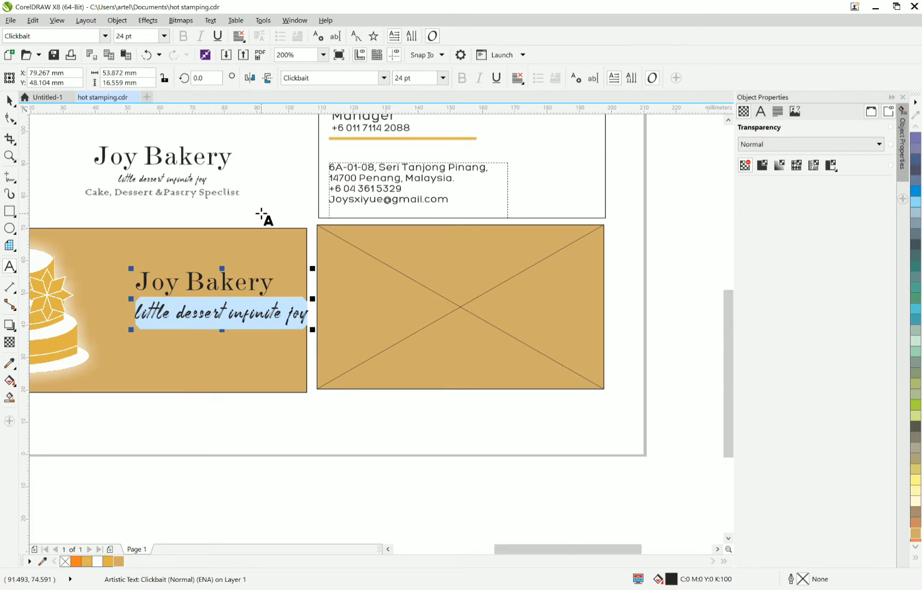
click(443, 78)
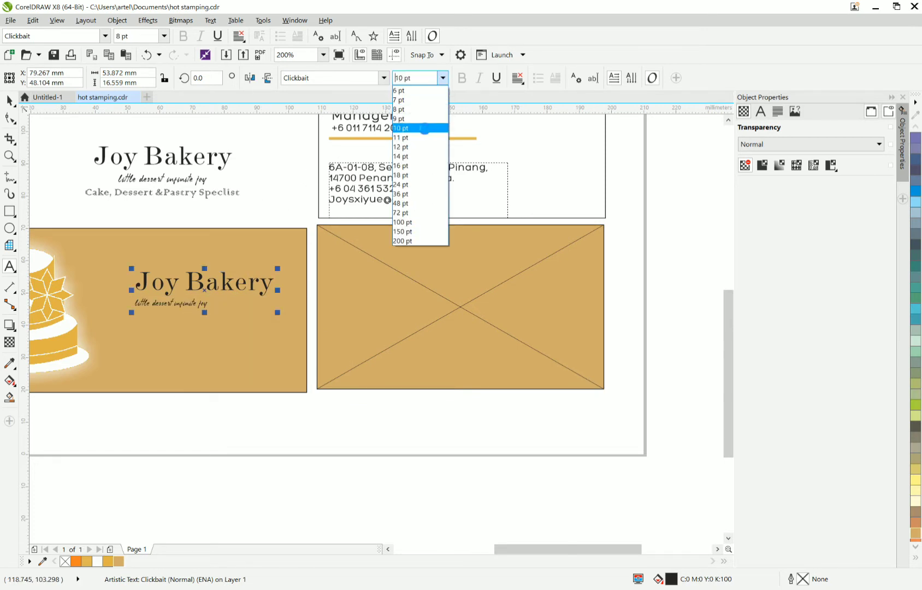
click(424, 128)
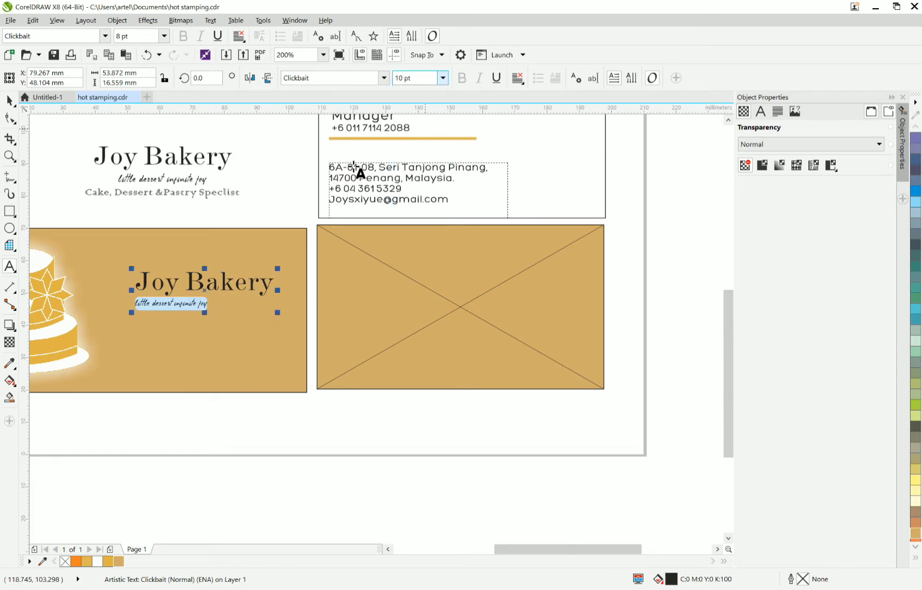
- Check the tagline size in the reference text and set the new card's tagline to 12 pt
click(202, 180)
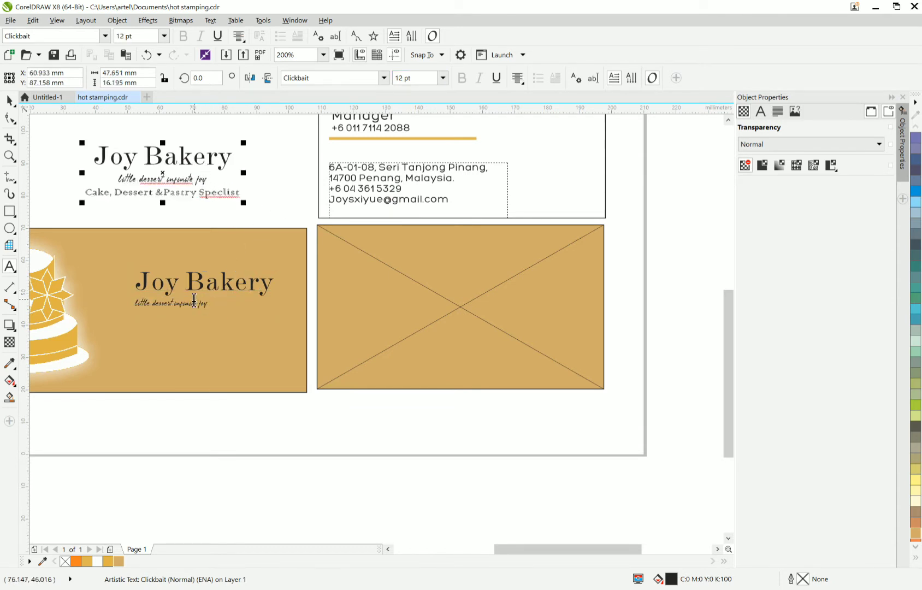
click(194, 300)
drag(216, 303, 115, 303)
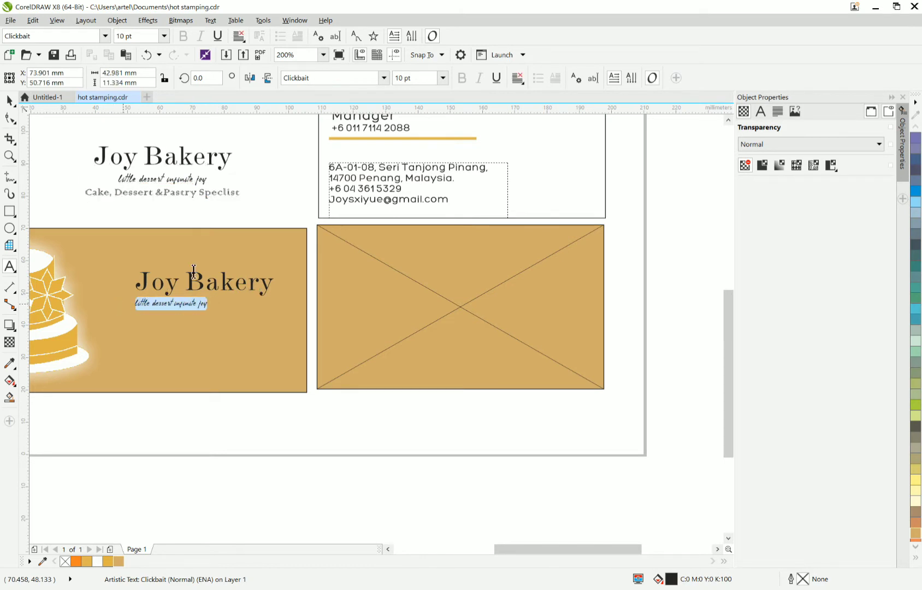
click(425, 78)
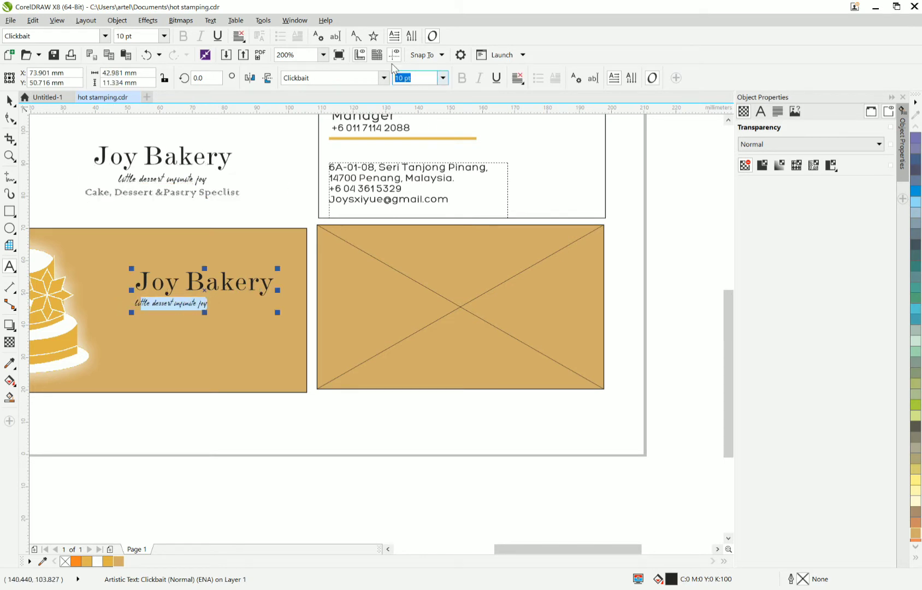
text(12)
key(Return)
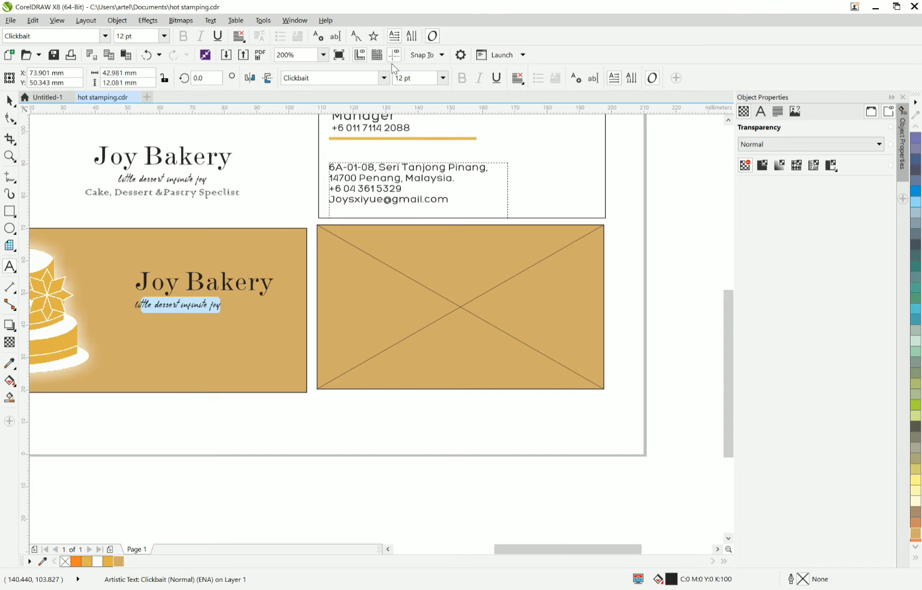
- Add a third line reading "Cake , Dessert" below the tagline on the gold card
click(228, 298)
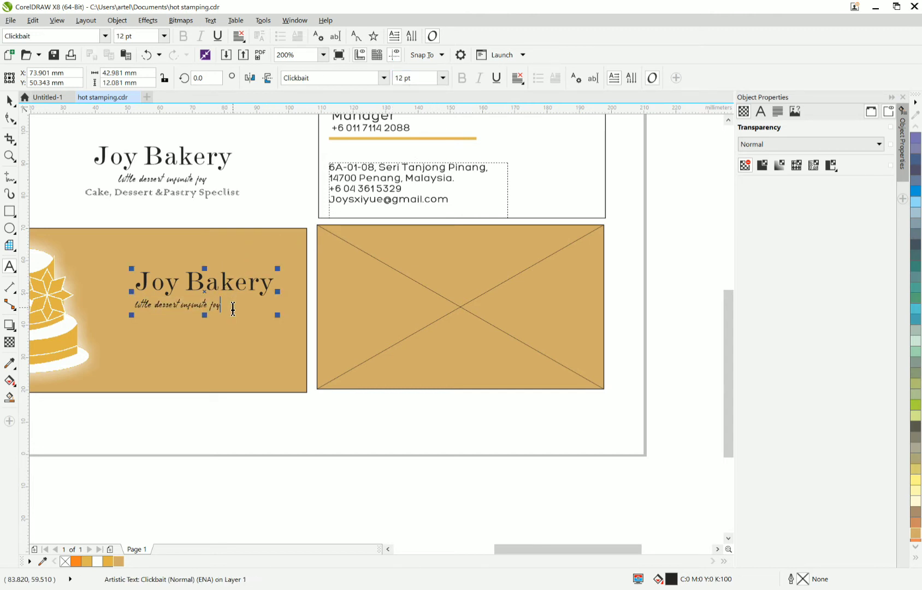
key(Return)
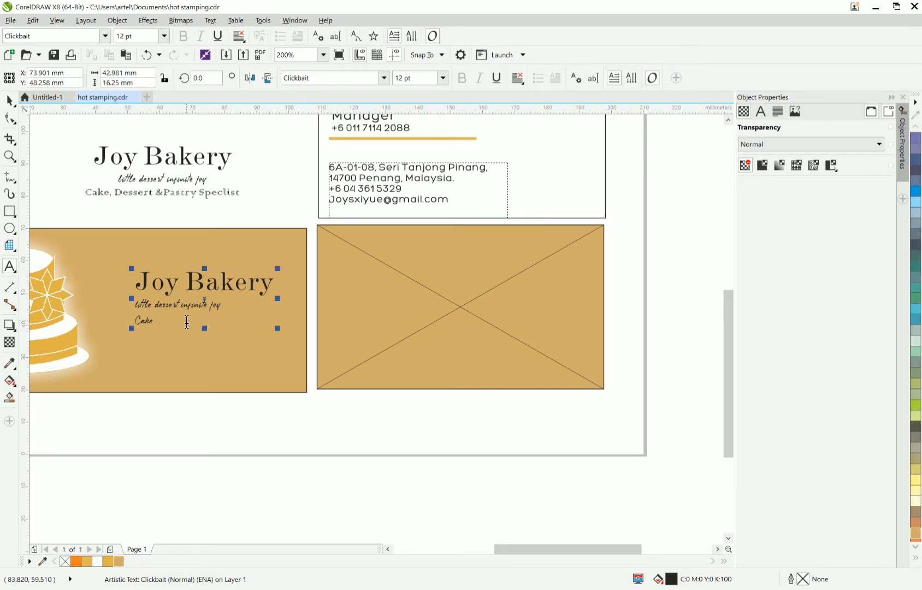
text(Cake dessert)
scroll(169, 320, up, 2)
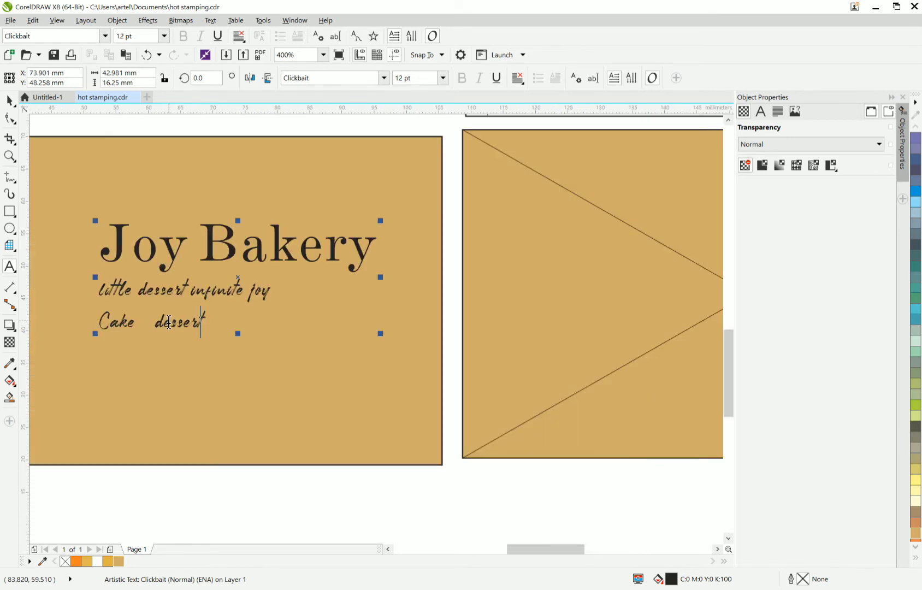
click(165, 323)
key(BackSpace)
scroll(165, 323, down, 2)
- Set the font of the third line, "Cake , Dessert", to Colonna MT
key(ctrl+a)
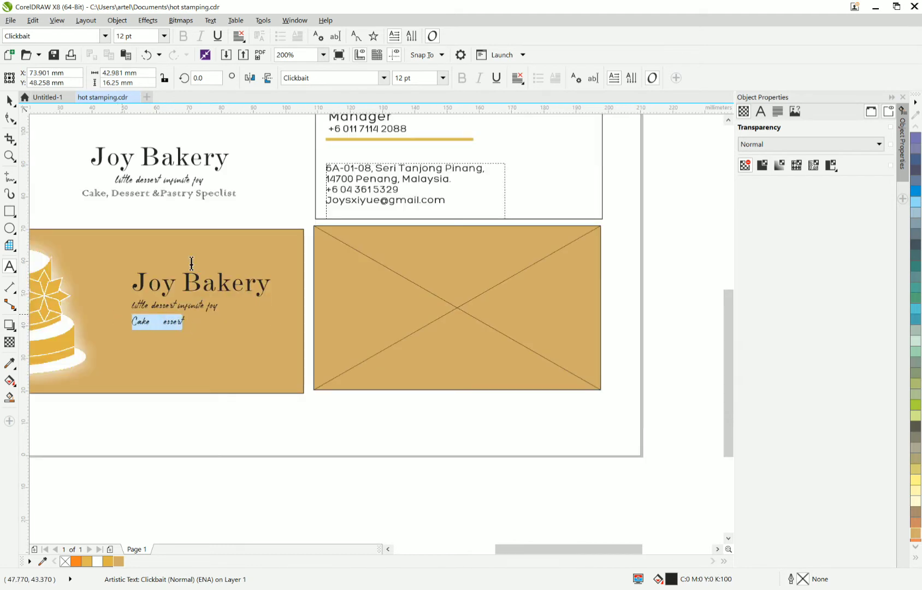
click(386, 77)
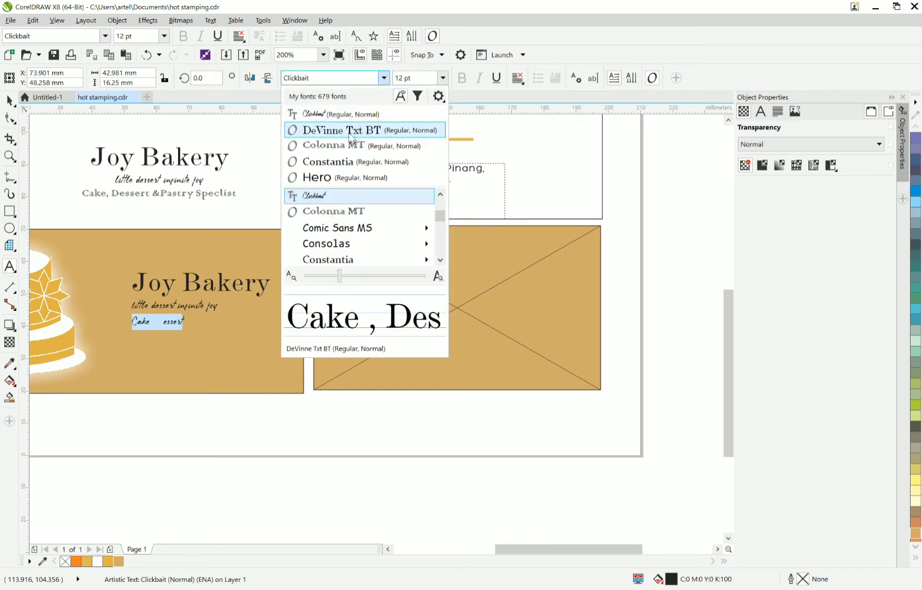
click(337, 146)
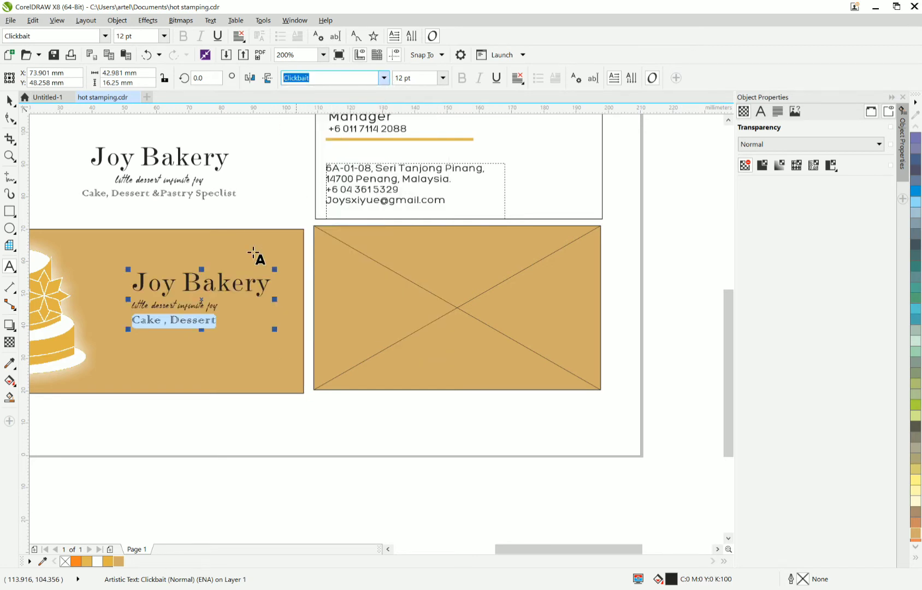
- Extend the third line with "& Pastry Specialist"
click(222, 326)
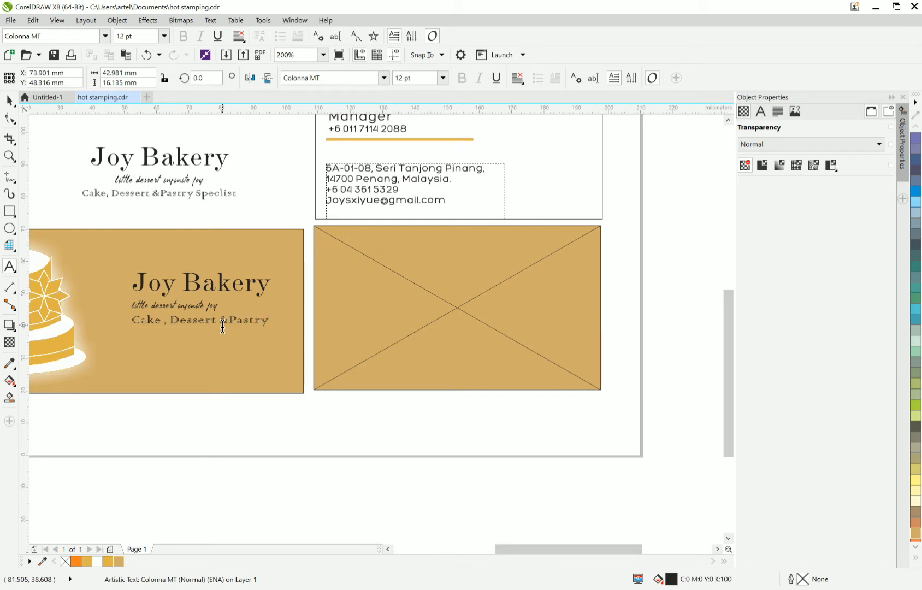
text(&Pastry)
scroll(289, 323, up, 2)
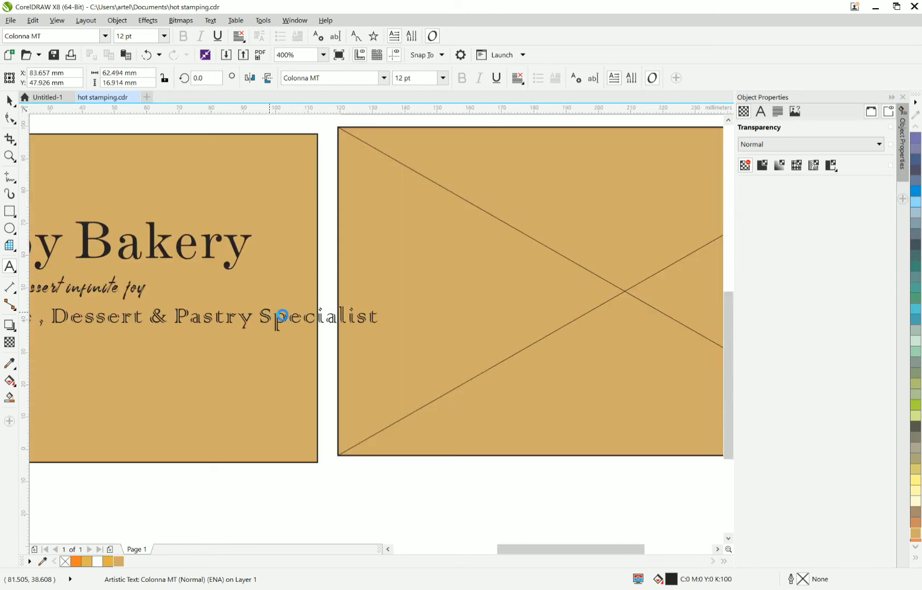
- Center-align all three lines of the new text block
scroll(281, 316, down, 4)
drag(309, 315, 187, 289)
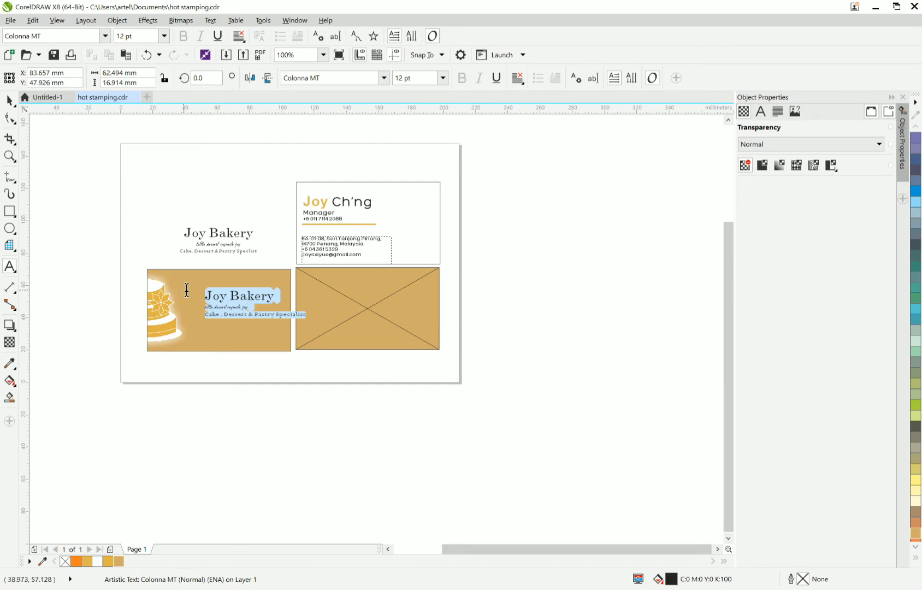
click(518, 78)
click(538, 119)
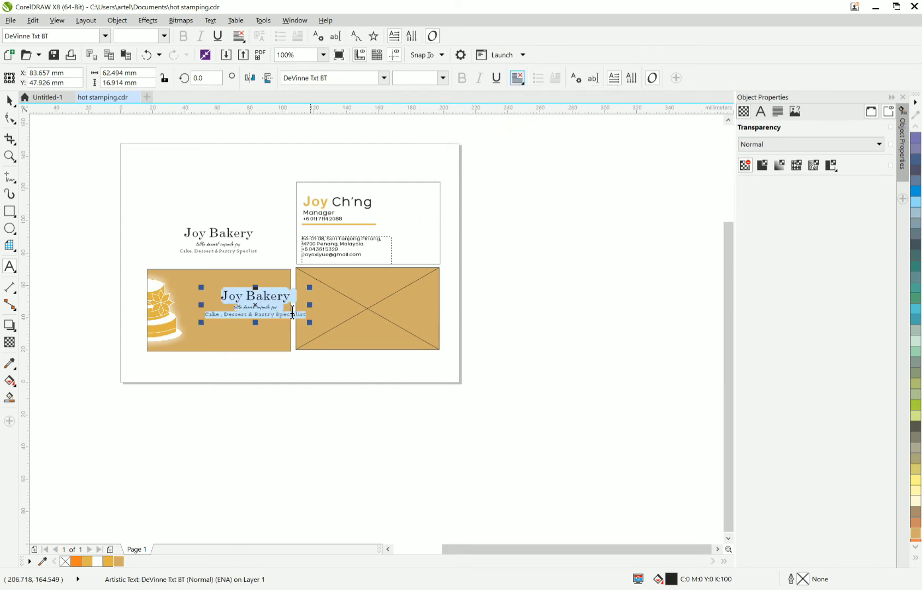
- Move the centered text block so it fits inside the gold card beside the cake
scroll(256, 304, up, 2)
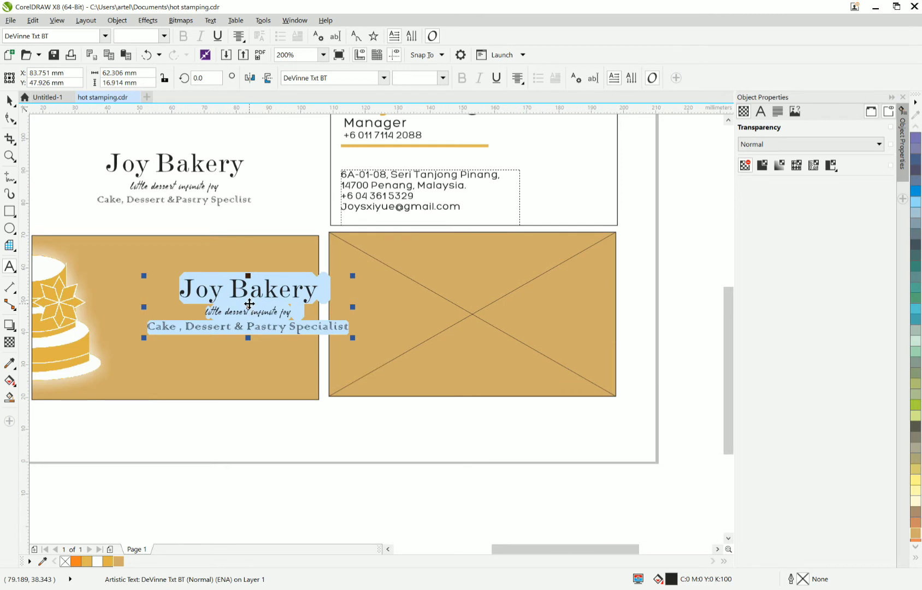
drag(249, 304, 212, 305)
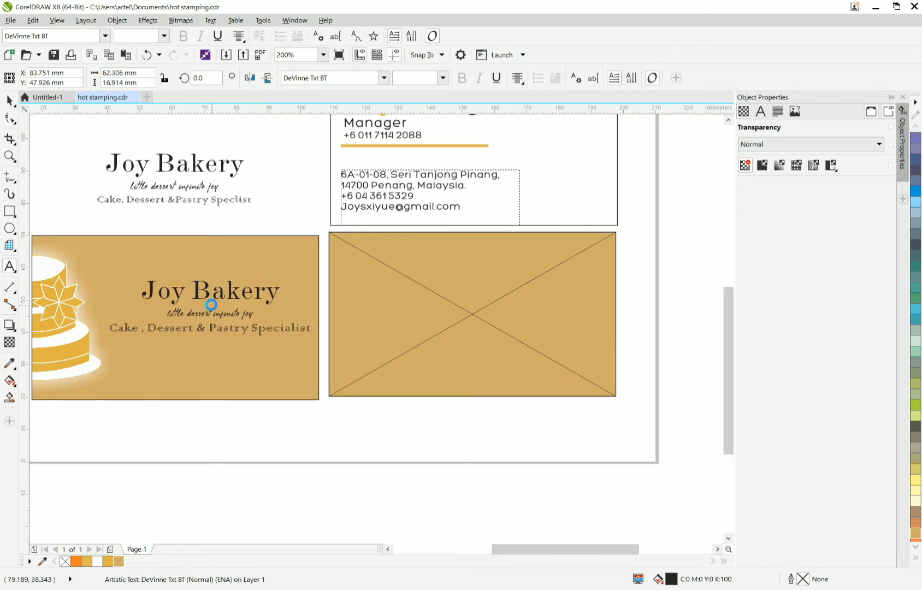
click(214, 310)
key(ctrl+a)
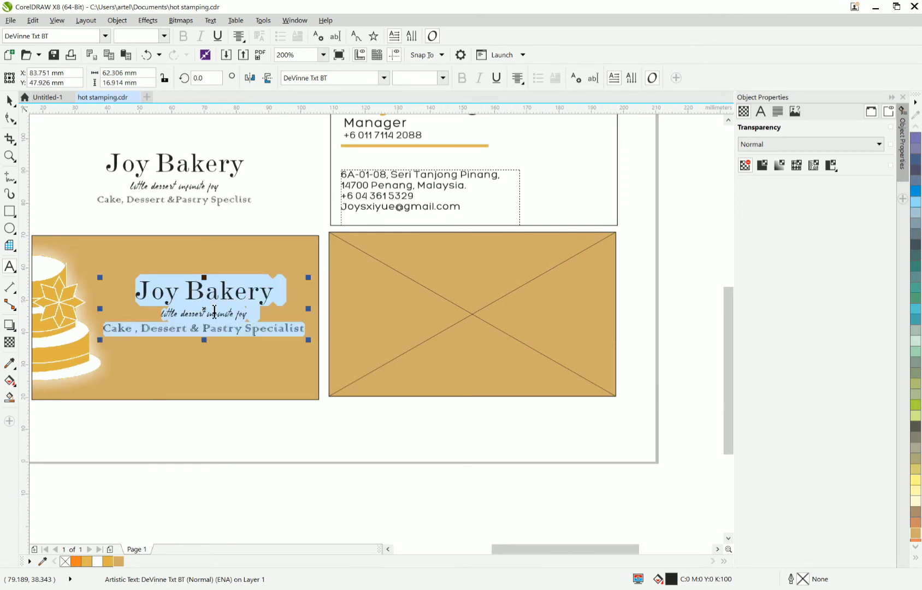
- Set the "Cake , Dessert & Pastry Specialist" line to 10 pt, using the reference text block for comparison
click(10, 100)
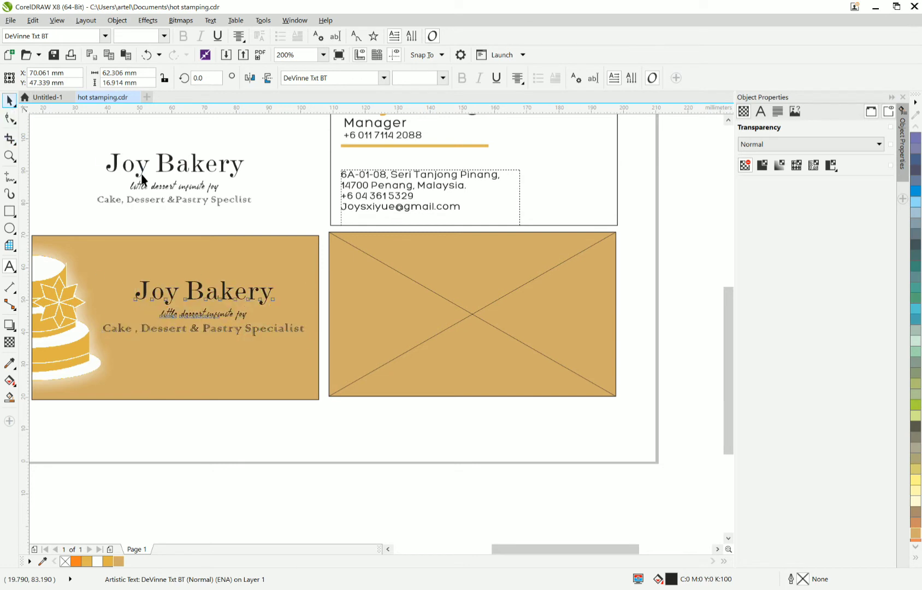
click(176, 188)
scroll(175, 185, up, 1)
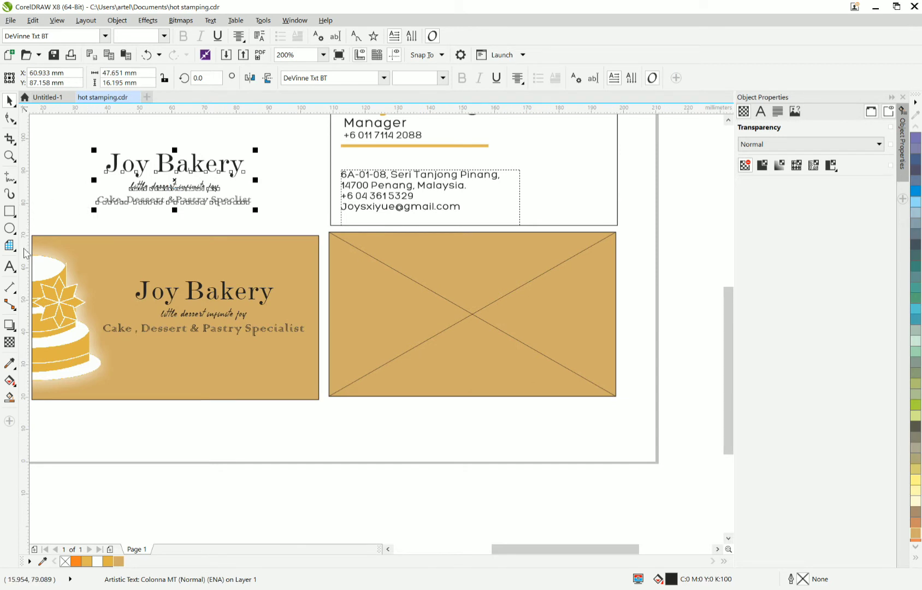
click(9, 266)
click(271, 330)
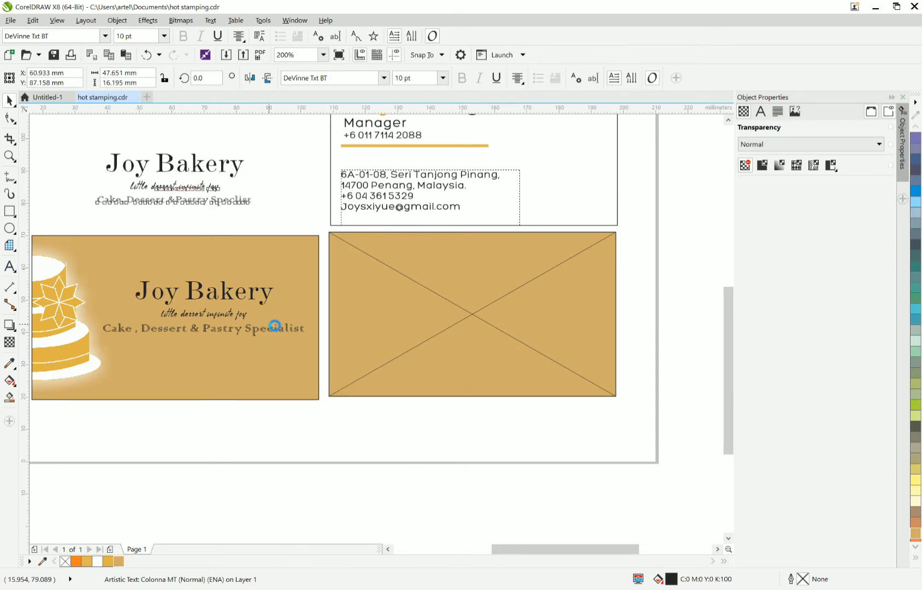
drag(308, 330, 88, 329)
click(407, 78)
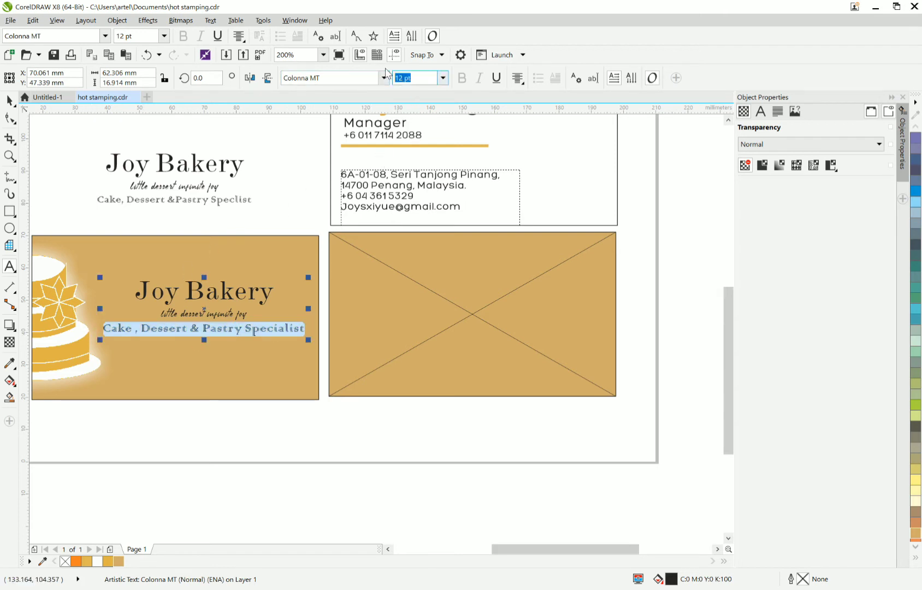
text(10)
key(Return)
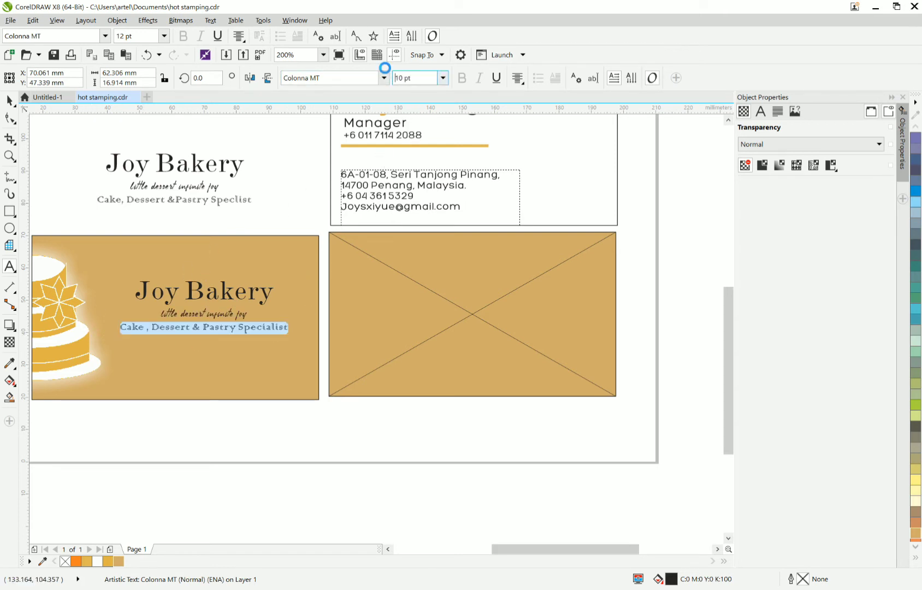
- Draw a 3 by 3 graph paper grid, 88.9 x 50.8 mm, covering the gold card with the cake
click(223, 200)
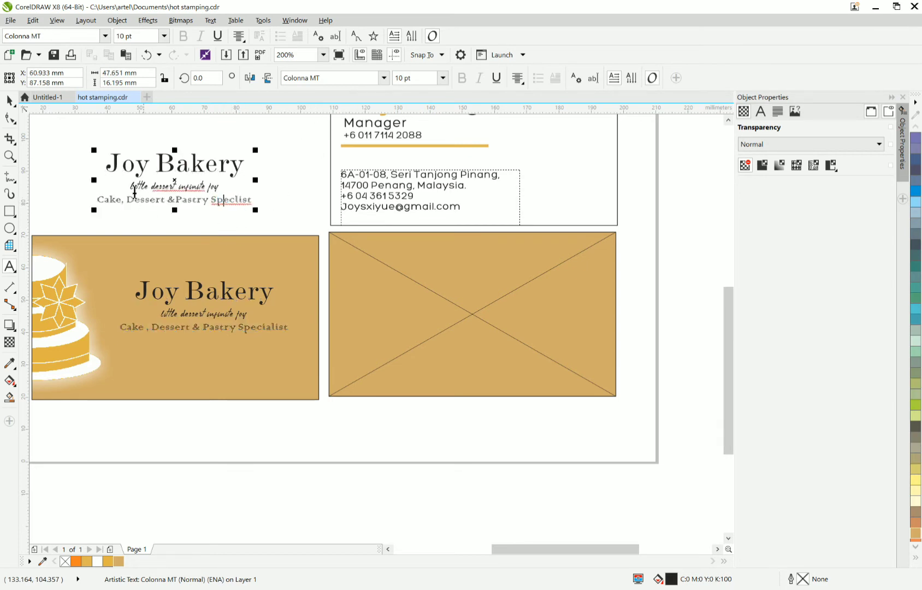
click(10, 100)
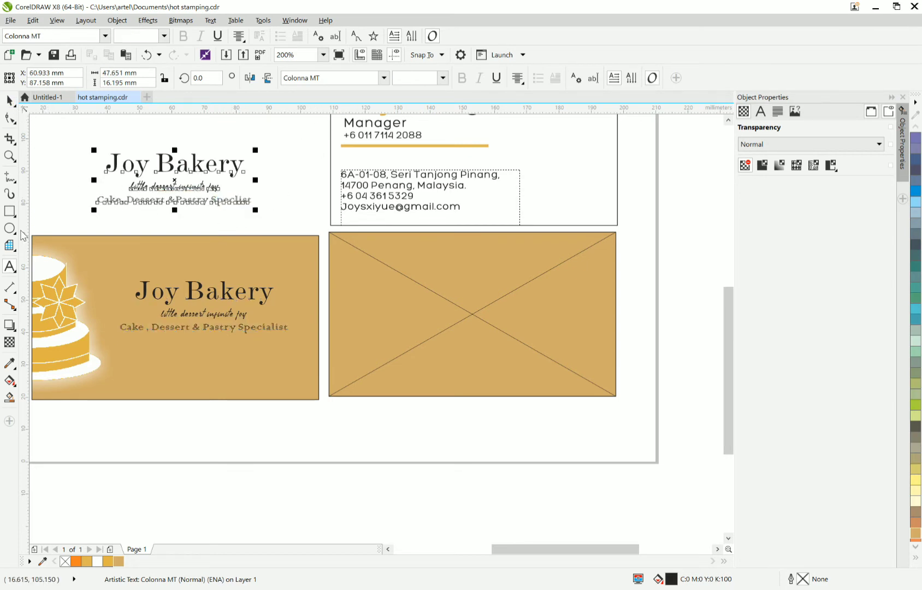
click(17, 252)
click(17, 253)
click(17, 253)
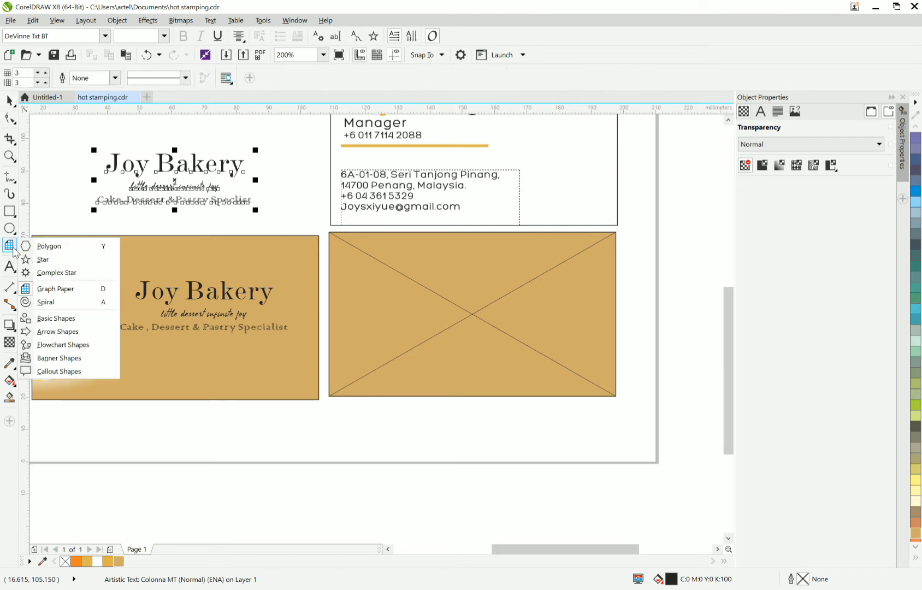
click(52, 288)
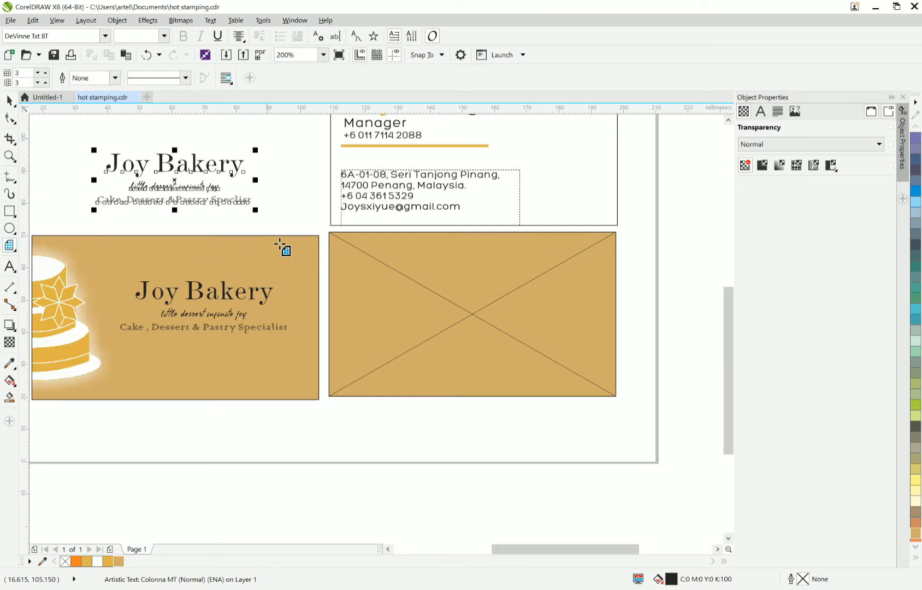
drag(317, 235, 144, 400)
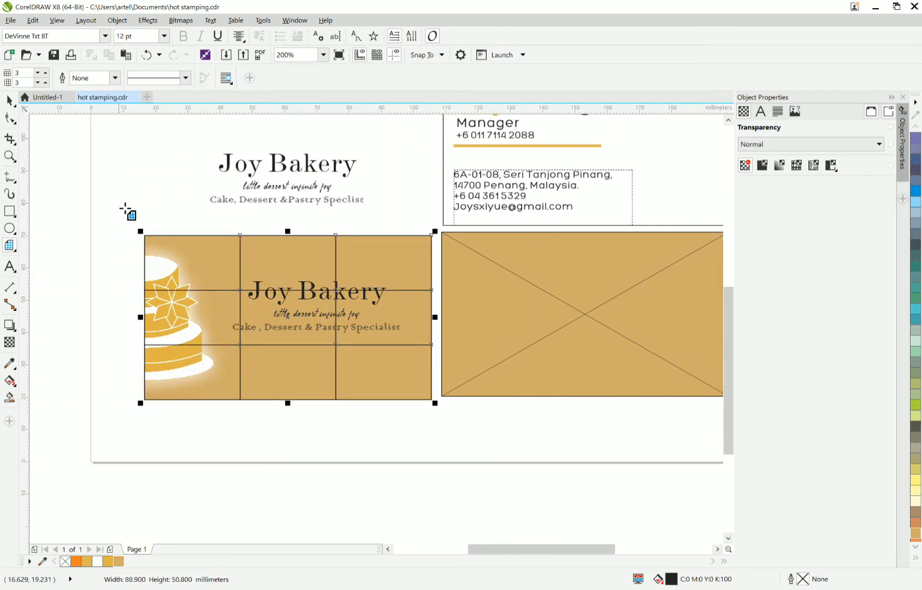
- Set the graph paper to 3 columns and 2 rows and draw a second grid over the same gold card
click(28, 74)
key(Tab)
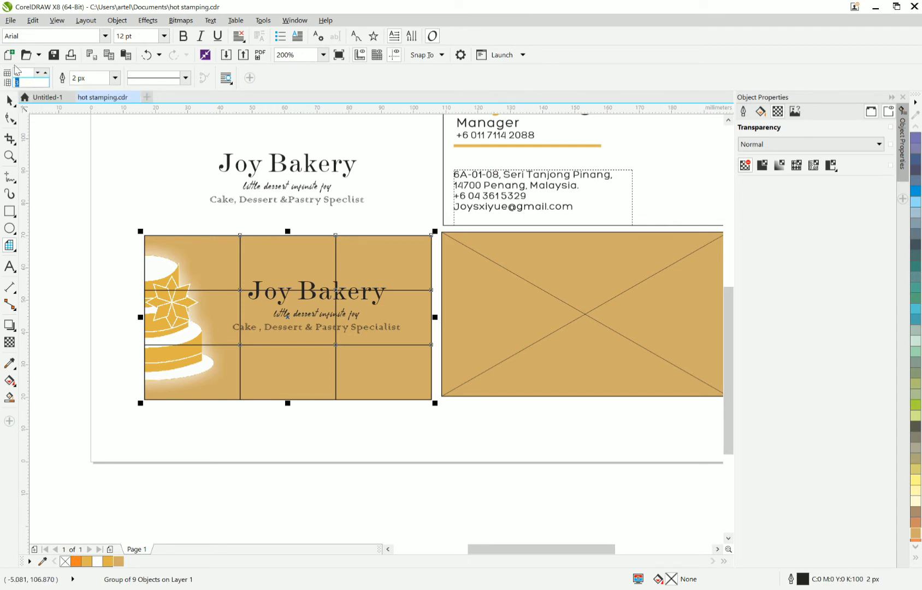
text(2)
drag(144, 235, 432, 399)
- Move the 3 by 2 grid up off the gold card and select the 3 by 3 grid on the card
click(10, 100)
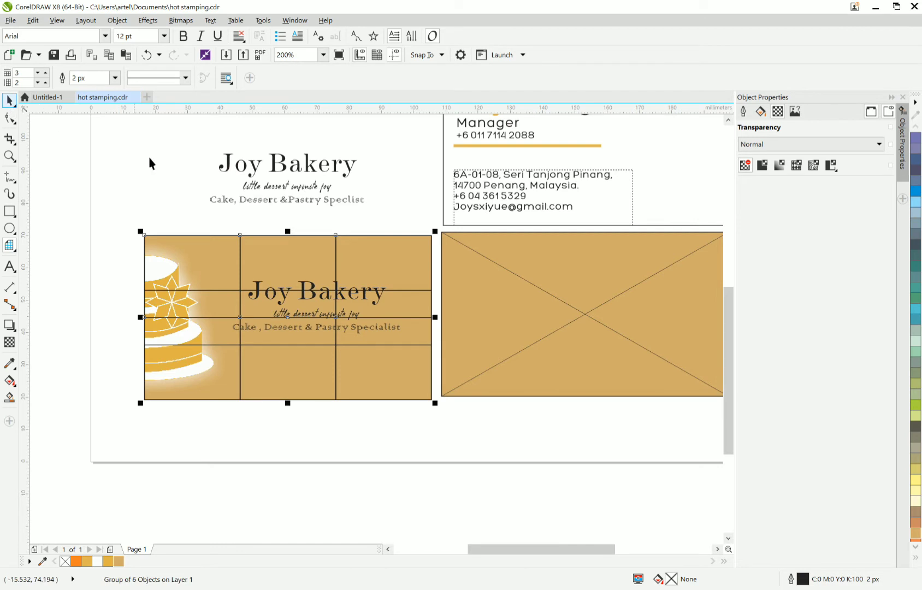
click(207, 315)
drag(207, 315, 168, 160)
click(230, 284)
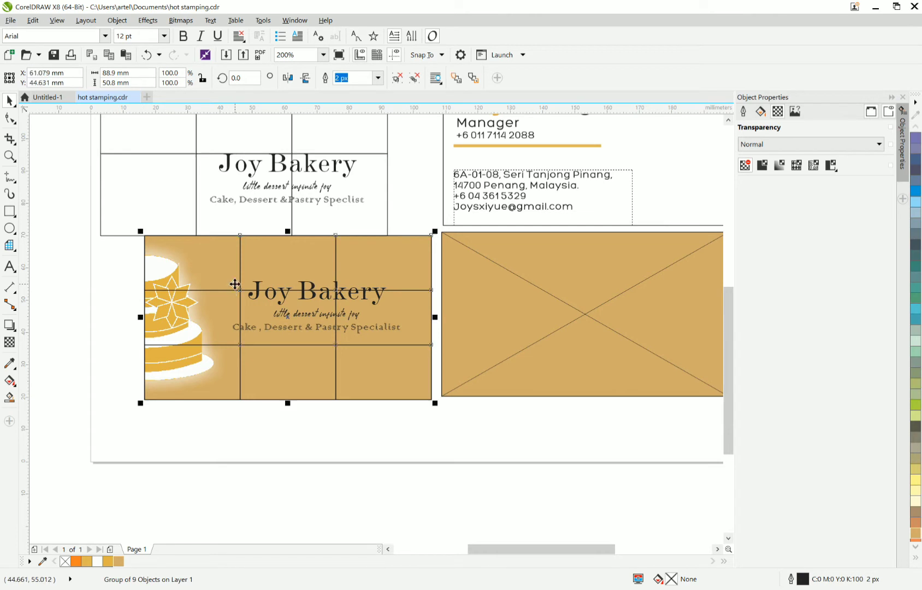
- Move the 3 by 3 grid onto the blank gold card and the 3 by 2 grid over the cake card
key(Delete)
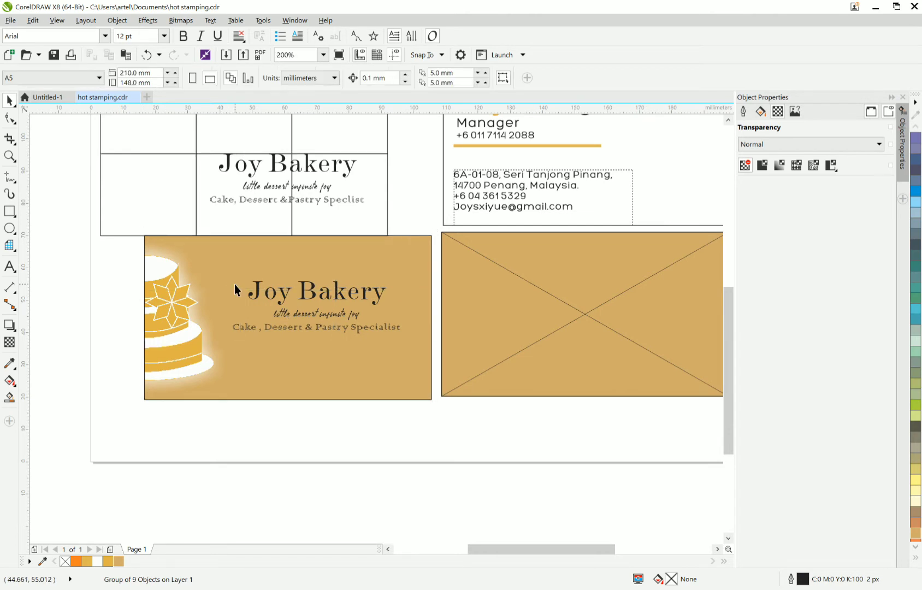
key(ctrl+z)
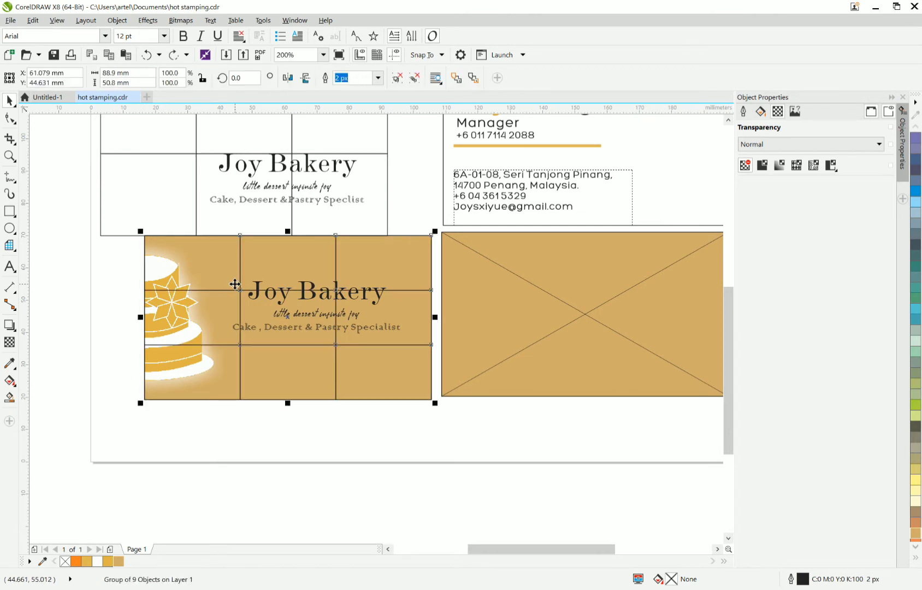
drag(294, 318, 588, 314)
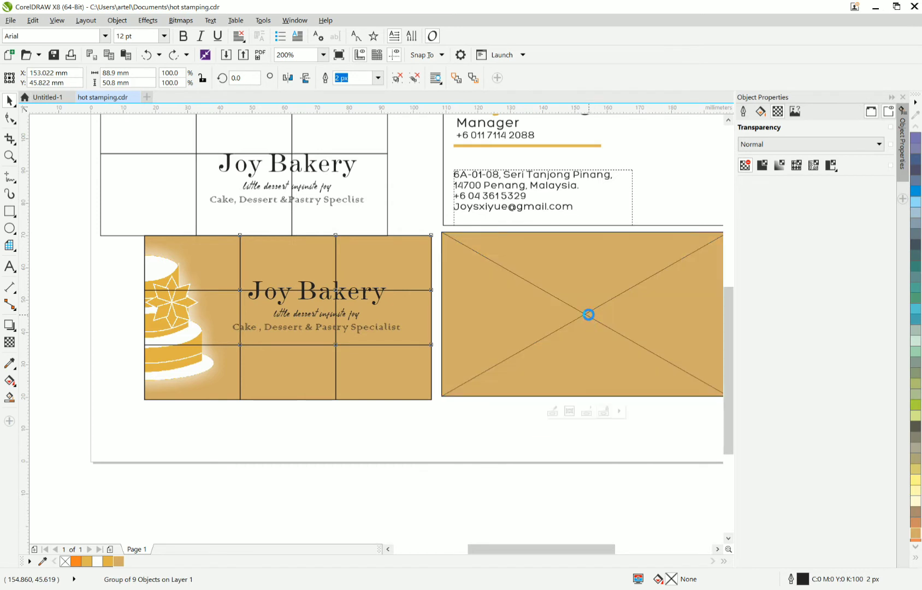
click(330, 200)
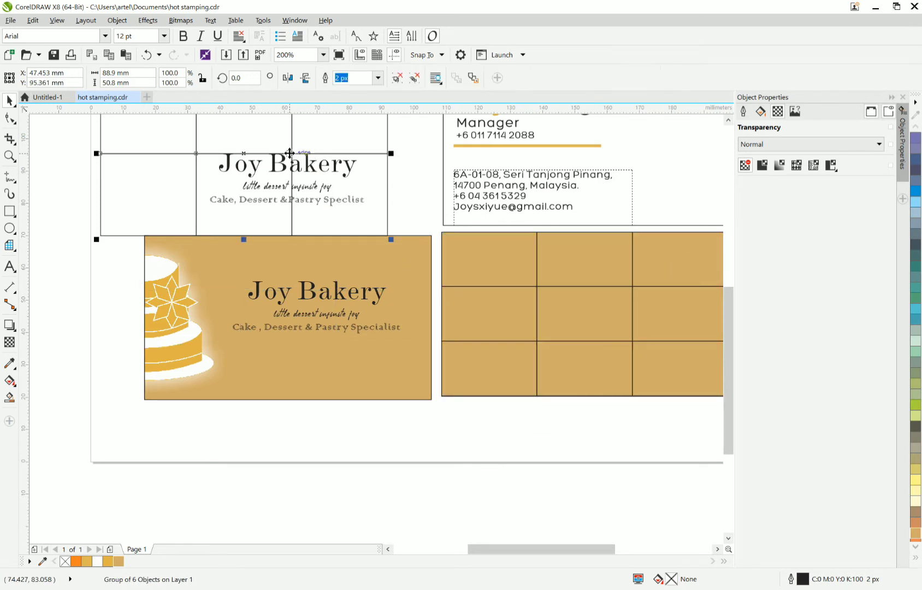
drag(304, 189, 334, 317)
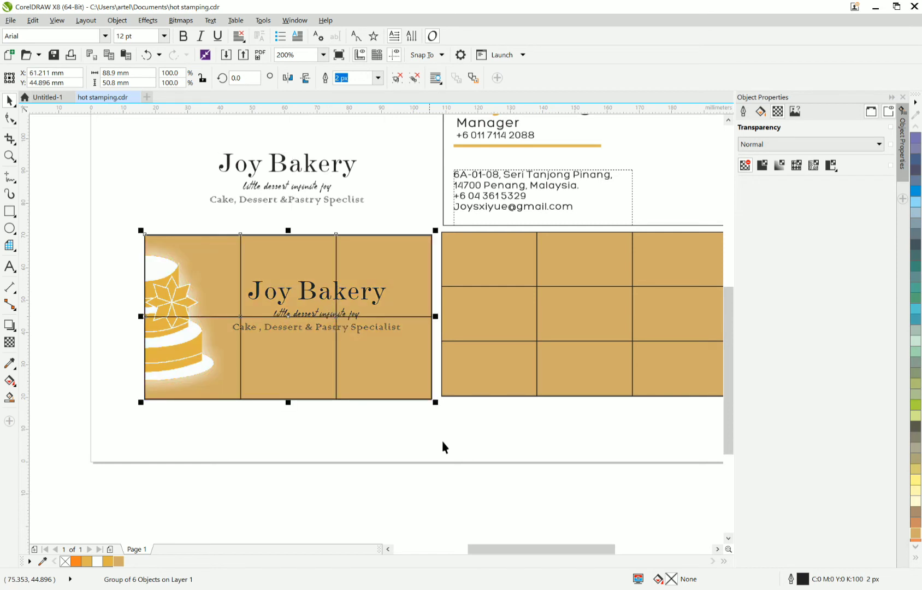
- Move the Joy Bakery text block on the cake card so it centres on the grid's second inner vertical line, around the horizontal midline
drag(387, 414, 218, 261)
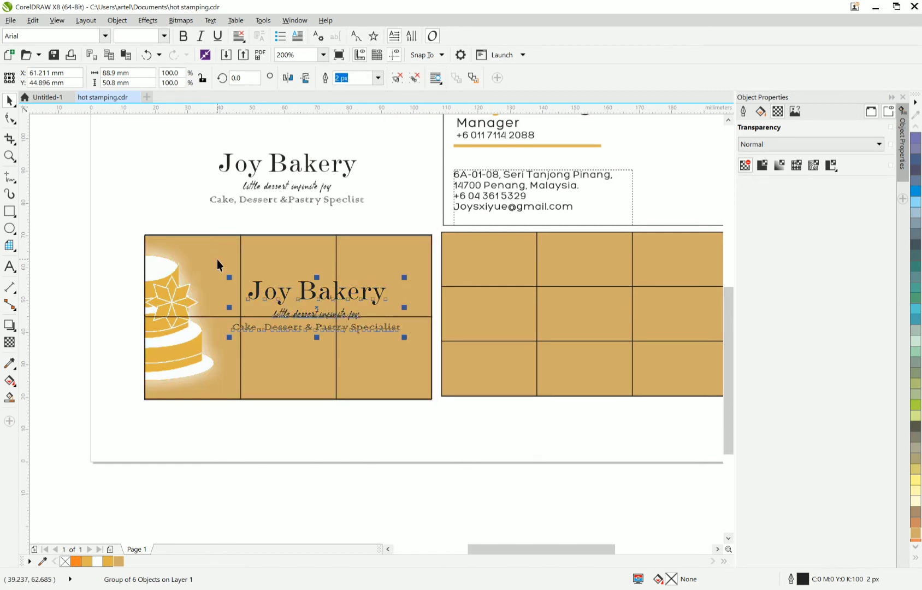
key(Right)
key(Right)
key(Right)
key(Right)
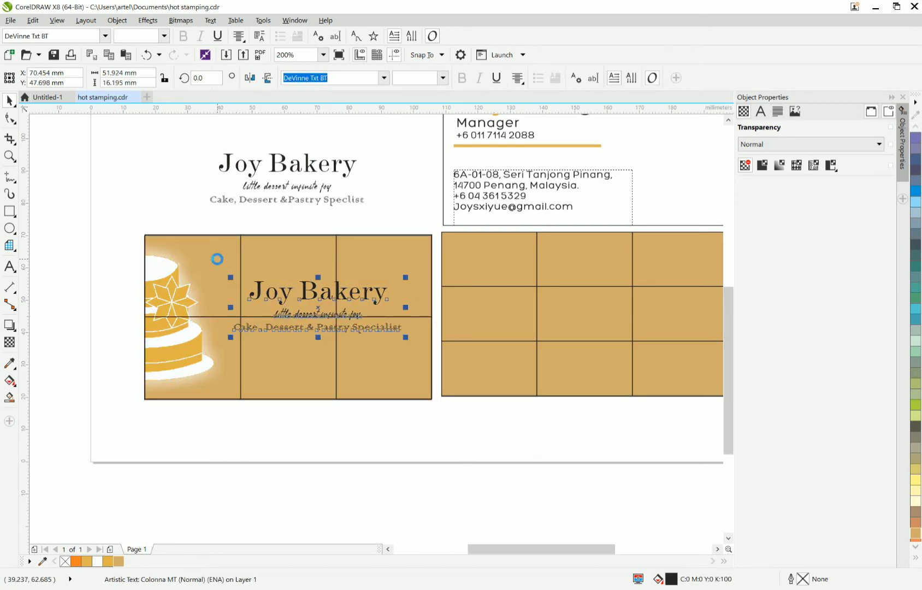
drag(318, 307, 335, 323)
key(Up)
key(Up)
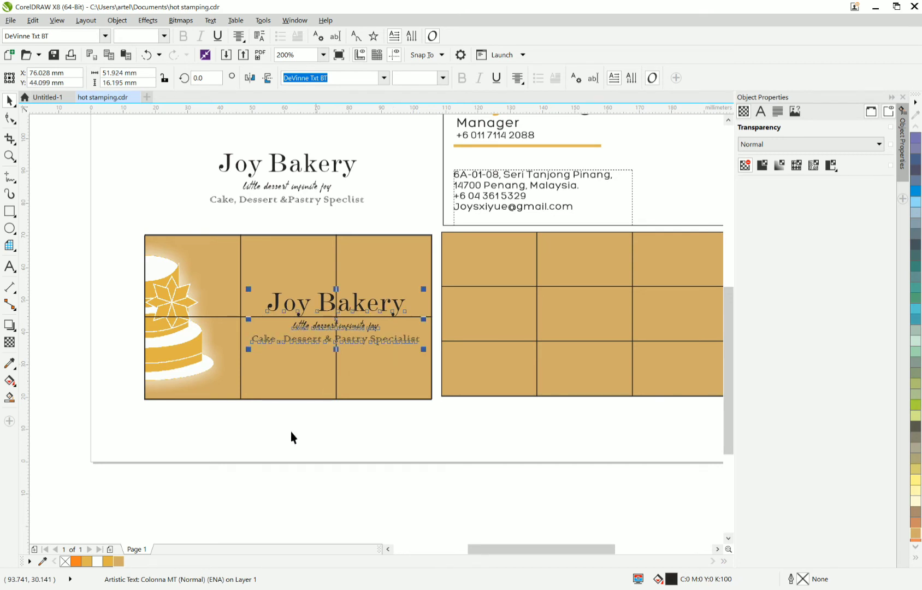
- Delete the 3 by 2 grid from the cake card to check the layout without it
click(279, 391)
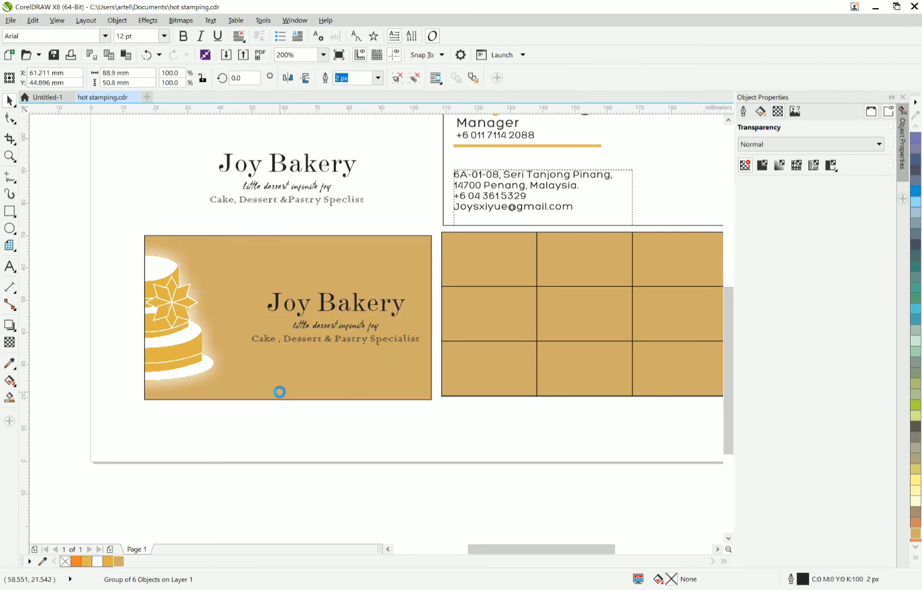
key(Escape)
scroll(279, 391, down, 2)
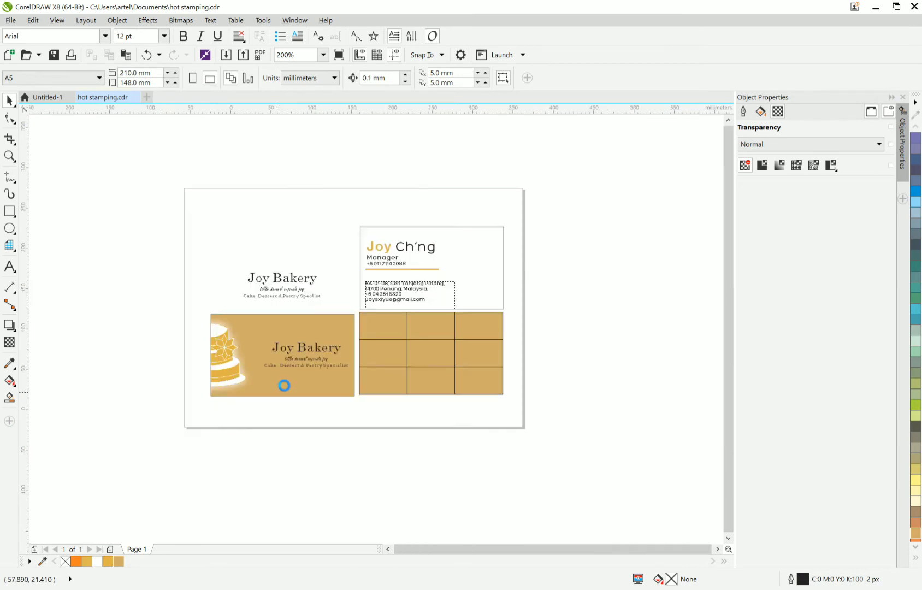
scroll(308, 393, up, 2)
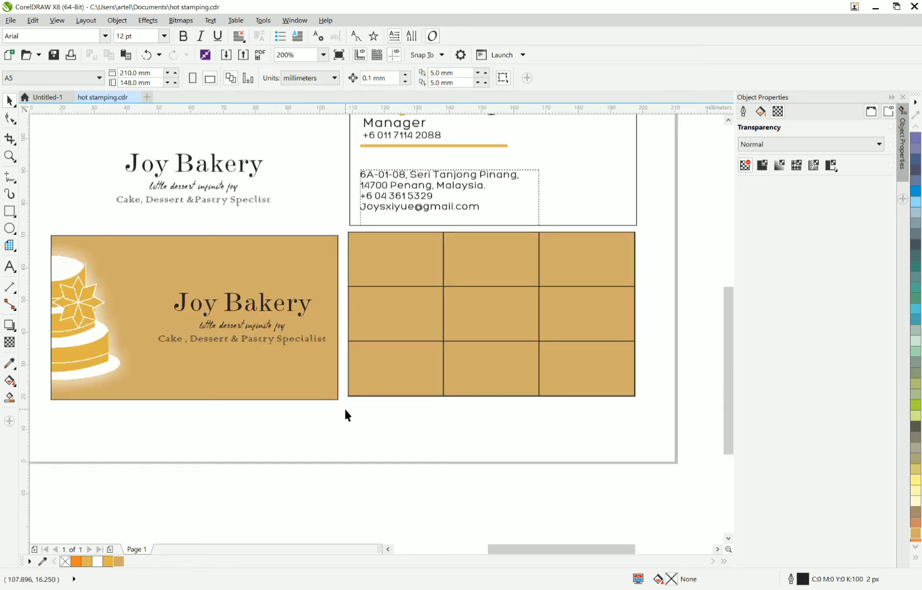
- Try setting the cake card's text block to no alignment, and undo it together with the grid deletion
click(285, 343)
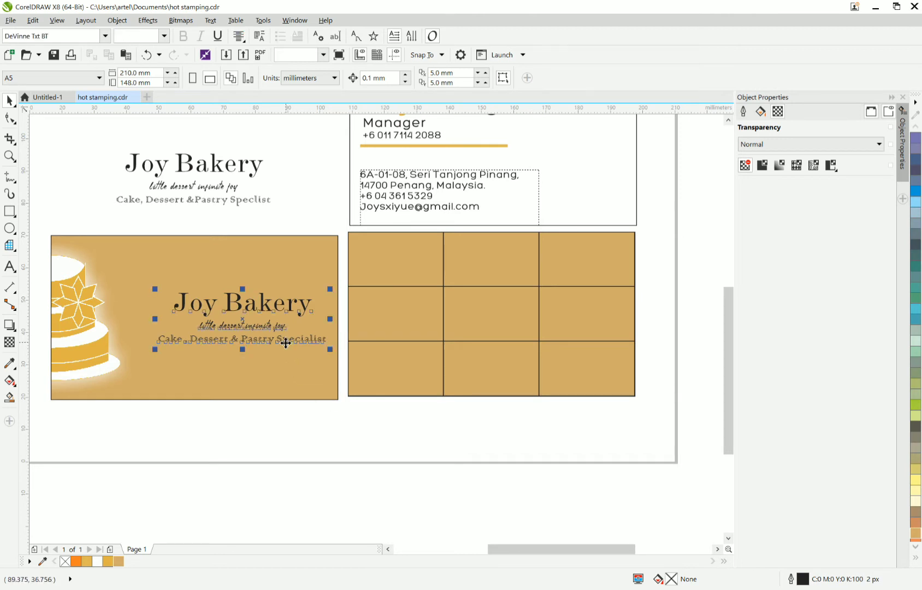
click(517, 78)
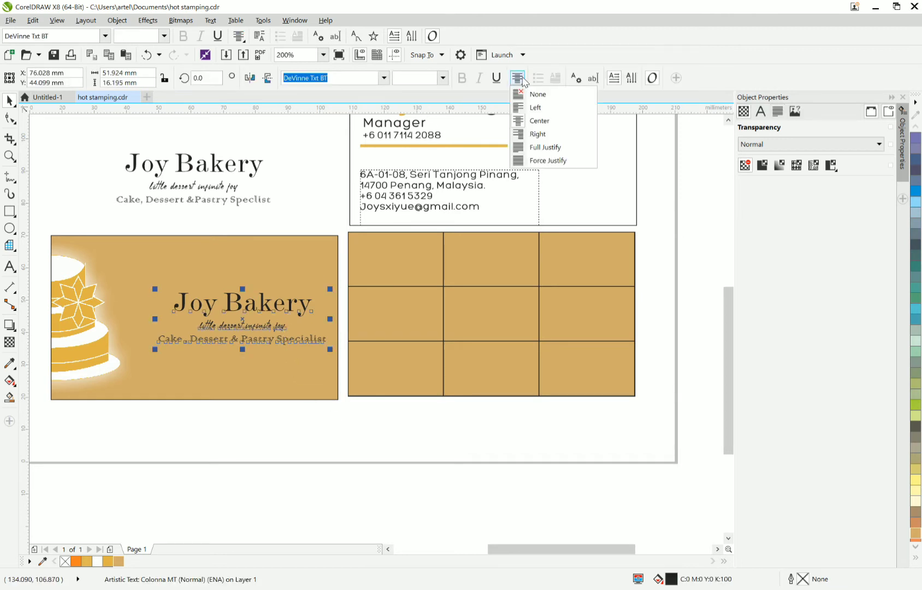
click(539, 95)
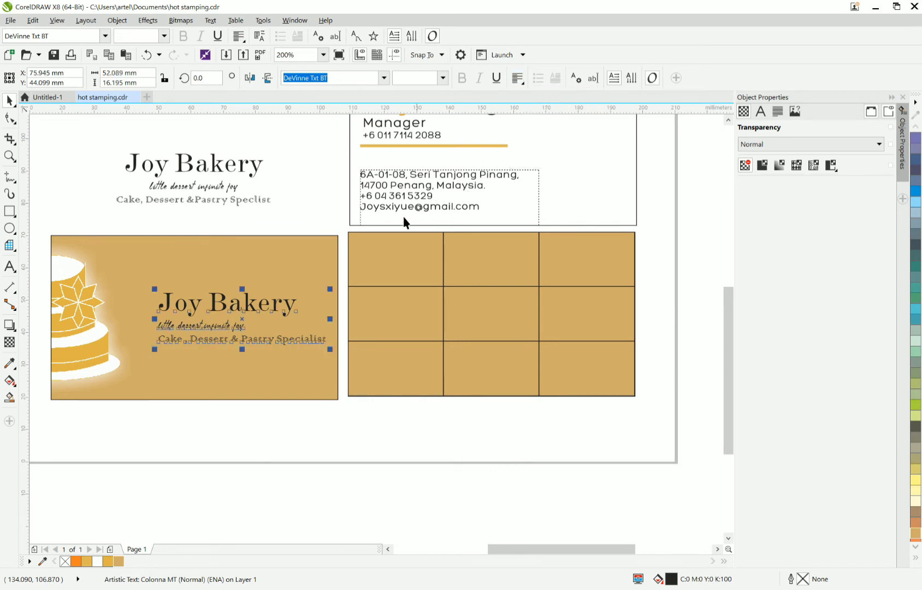
click(376, 431)
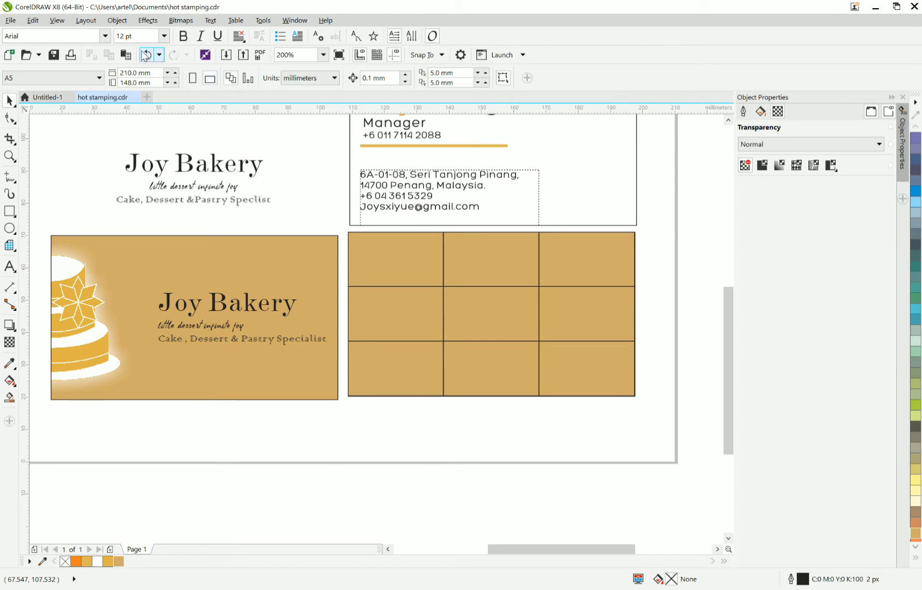
click(145, 54)
click(145, 55)
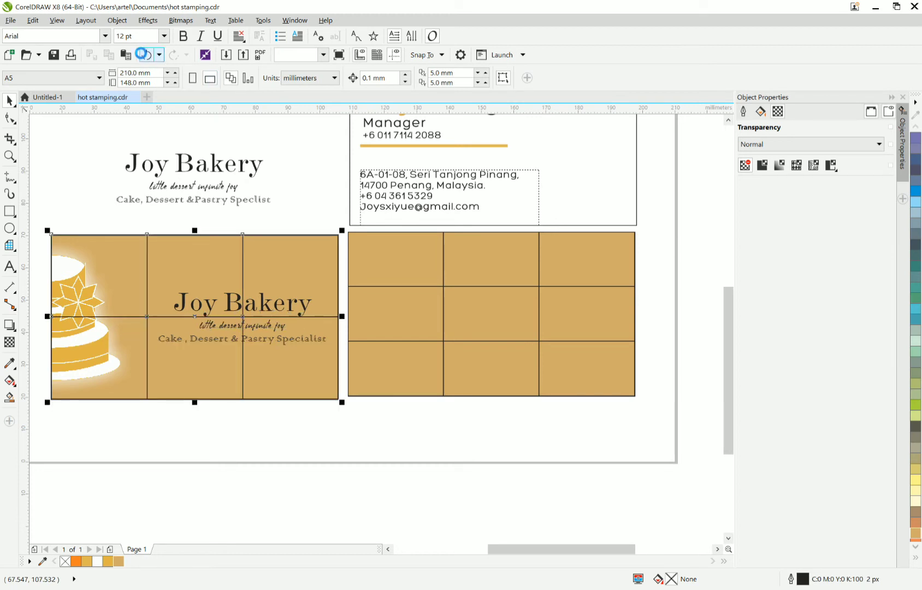
- Examine the placement of the Joy Bakery text block against the 3 by 2 grid on the cake card
click(290, 350)
drag(358, 448, 132, 257)
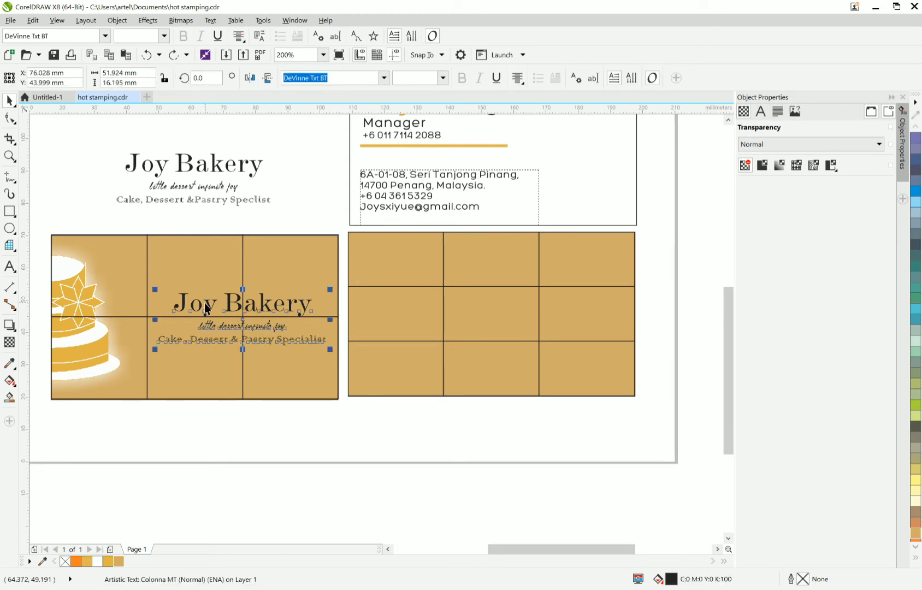
click(305, 454)
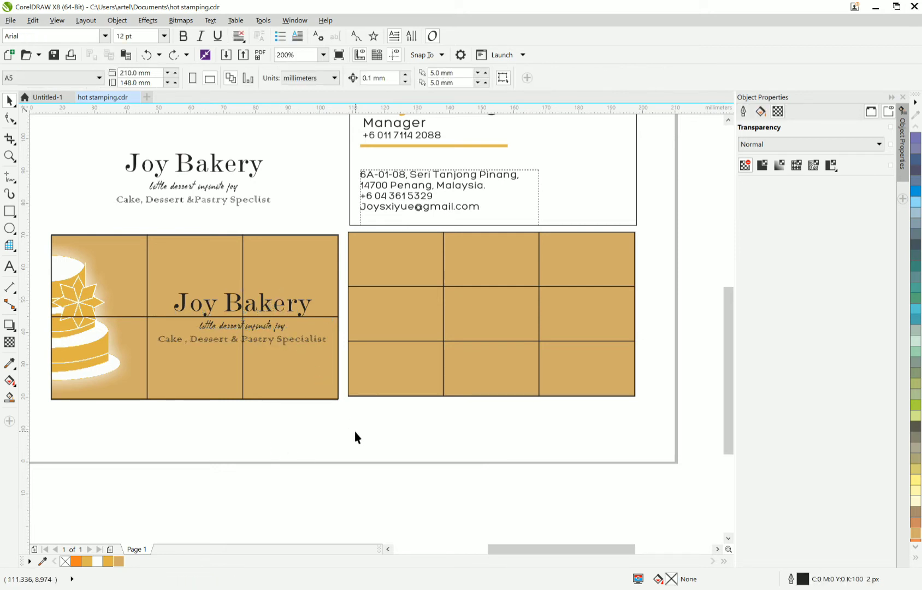
scroll(355, 431, down, 1)
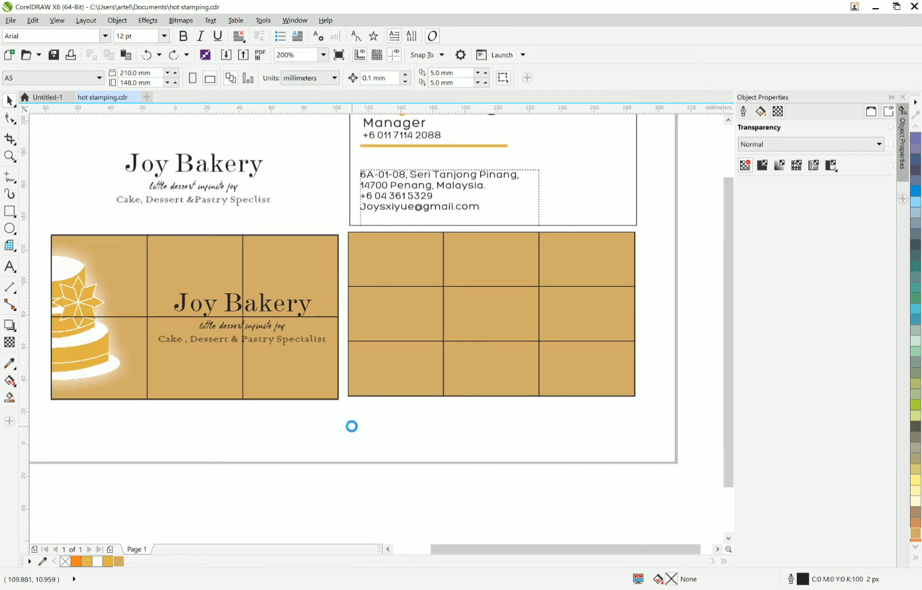
scroll(351, 427, down, 1)
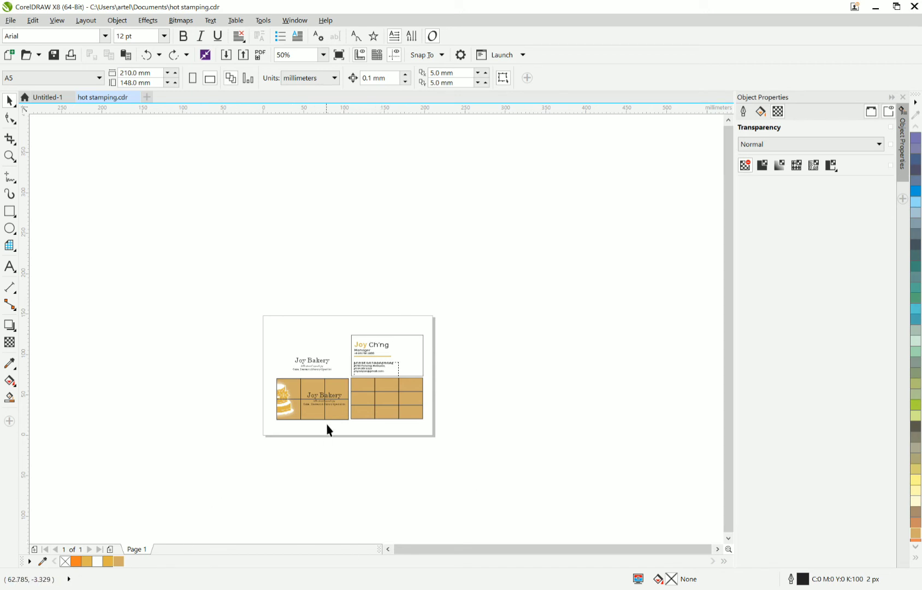
scroll(314, 416, up, 4)
scroll(317, 420, down, 2)
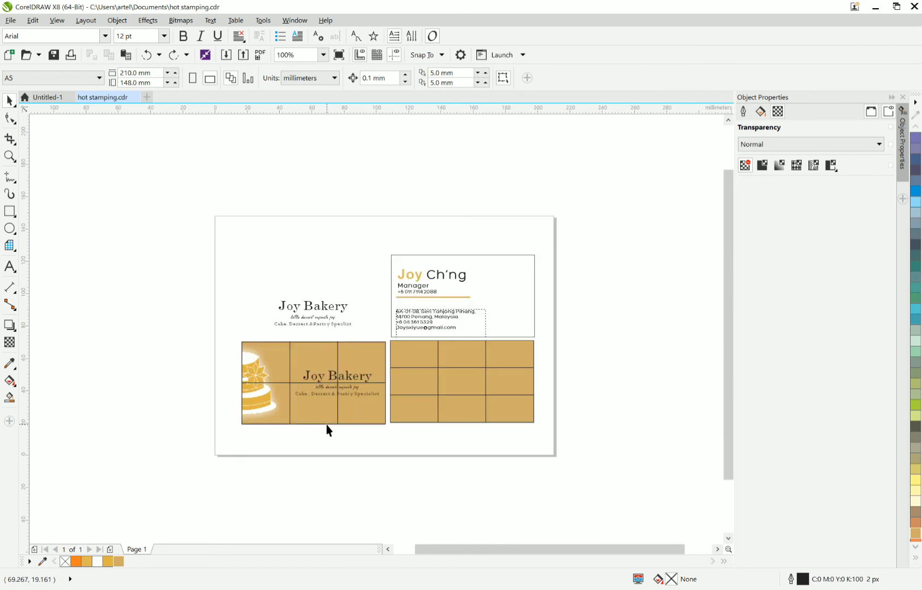
scroll(326, 424, up, 2)
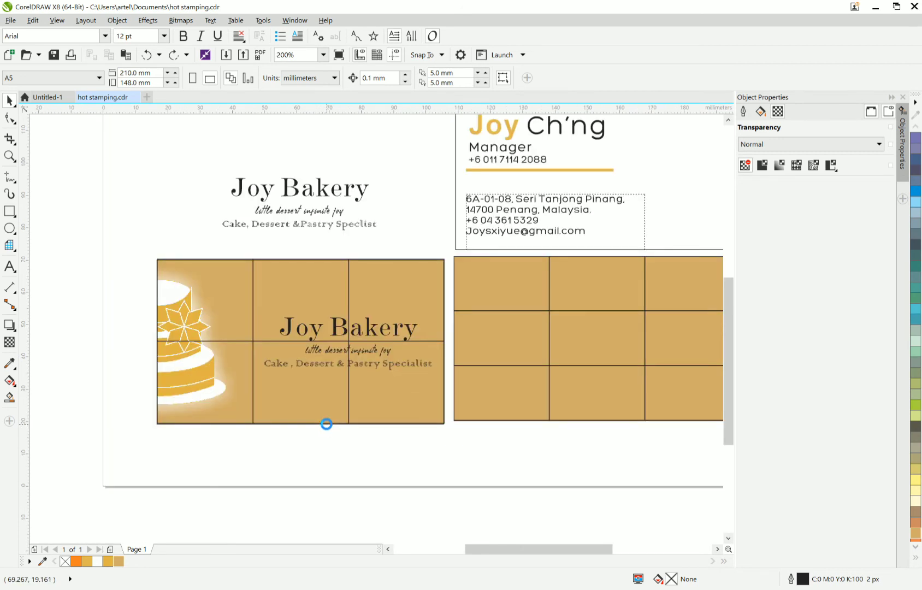
- Delete the 3 by 2 grid from the cake card
click(325, 413)
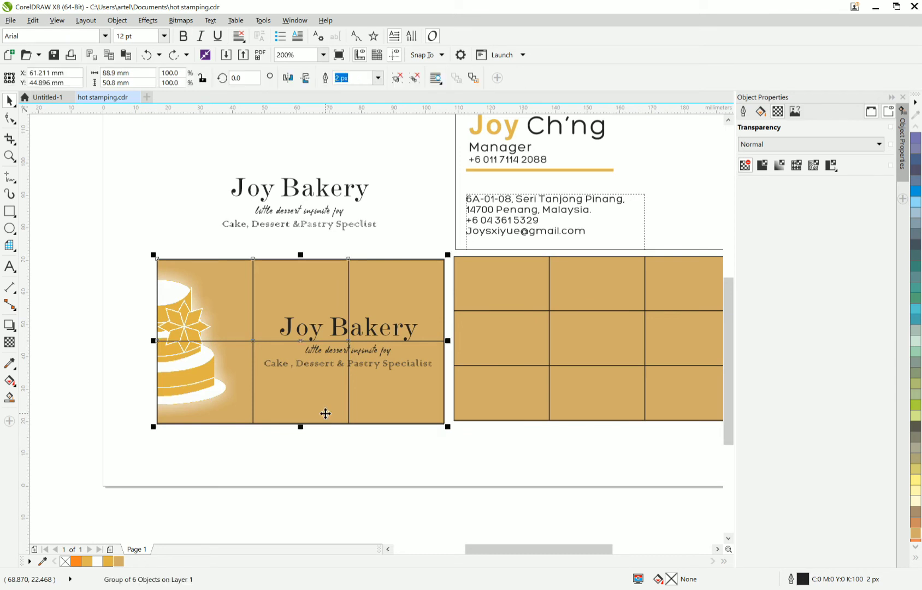
drag(326, 414, 297, 466)
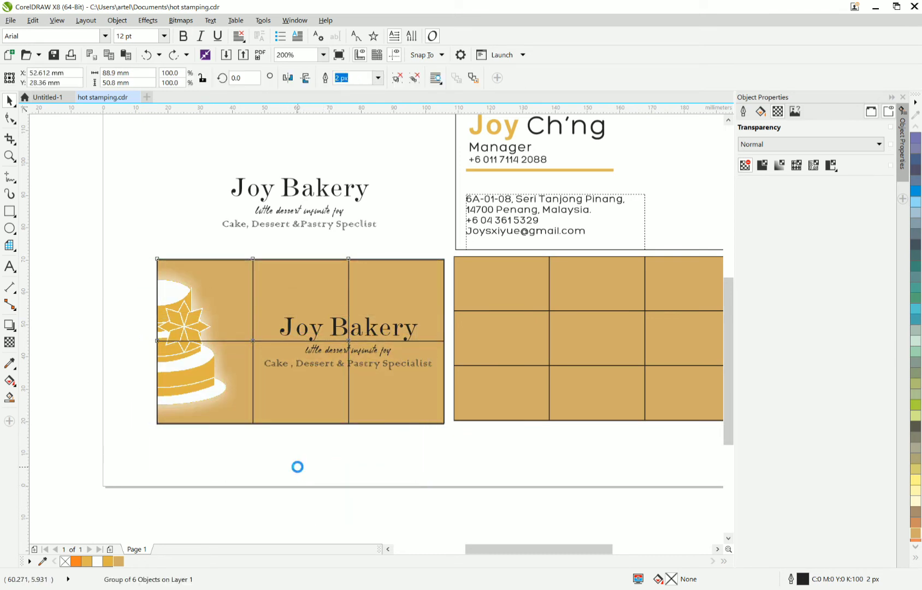
key(Delete)
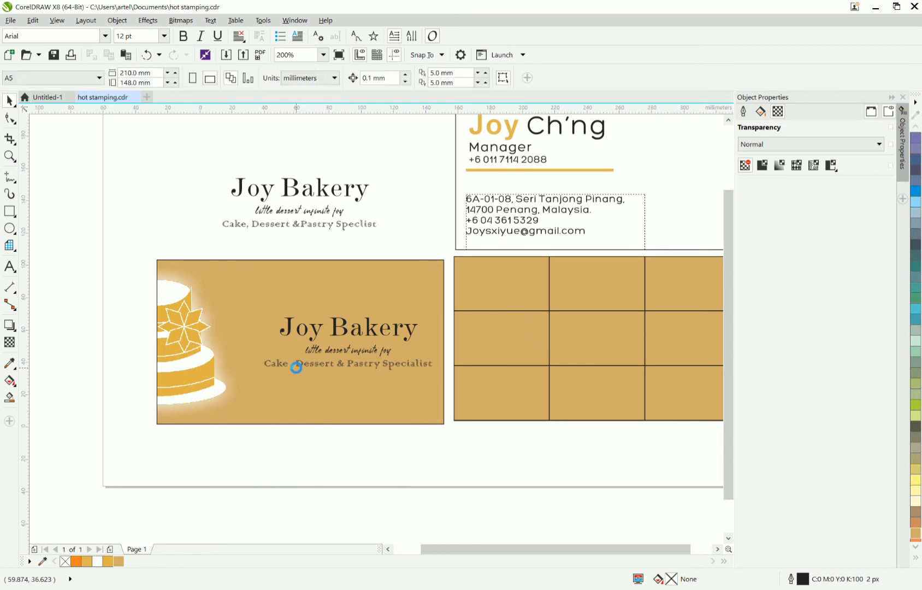
- Delete the reference Joy Bakery text block above the cake card
scroll(303, 370, down, 1)
scroll(305, 373, up, 1)
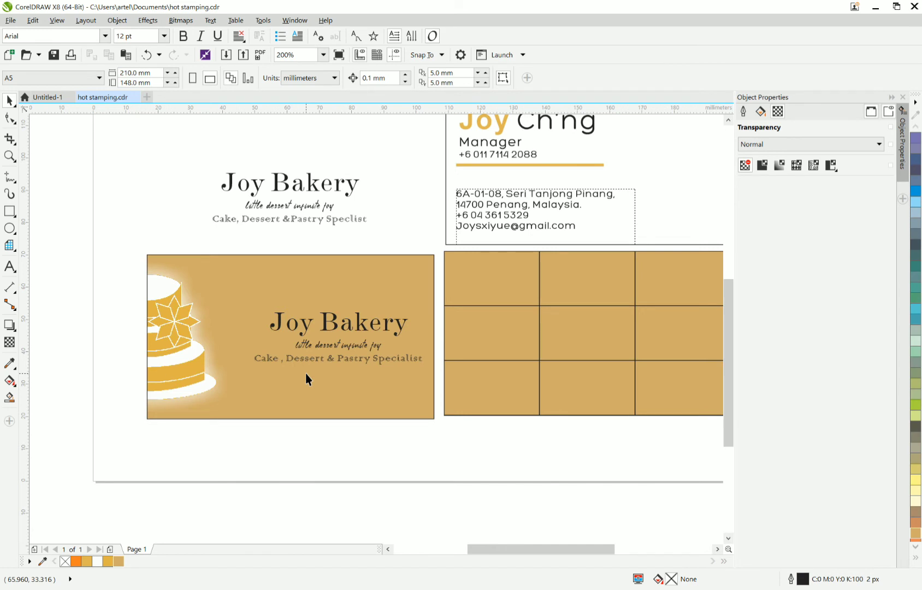
scroll(305, 373, down, 1)
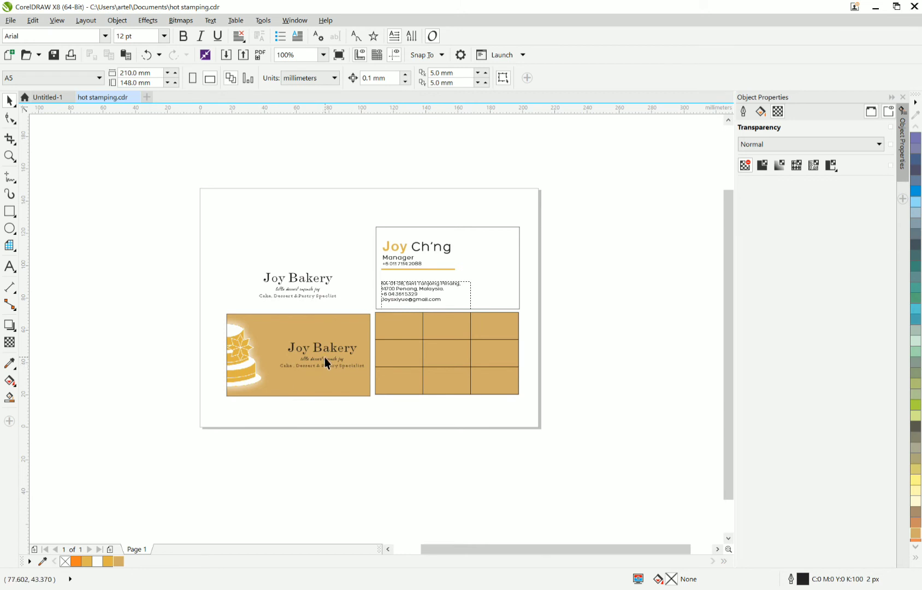
scroll(324, 358, up, 1)
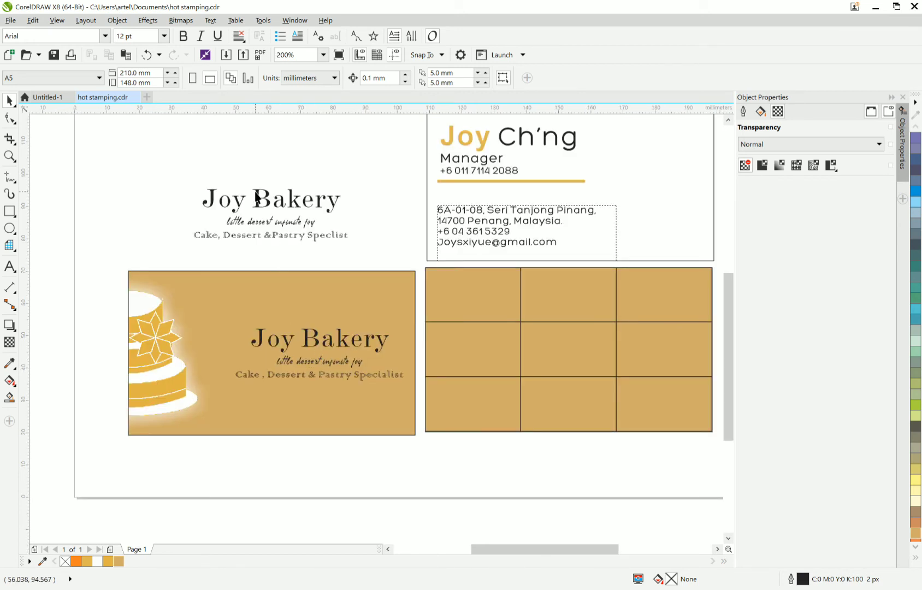
click(274, 205)
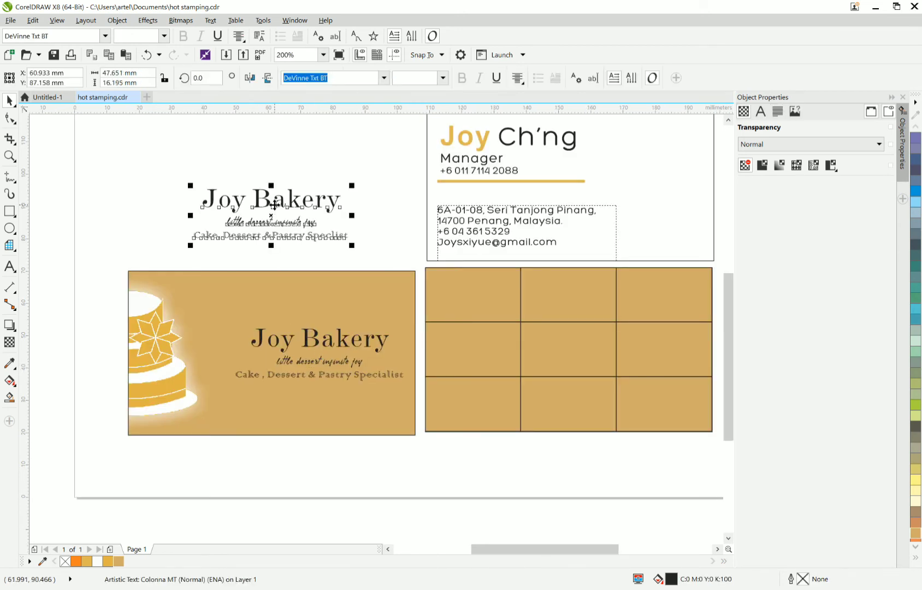
key(Delete)
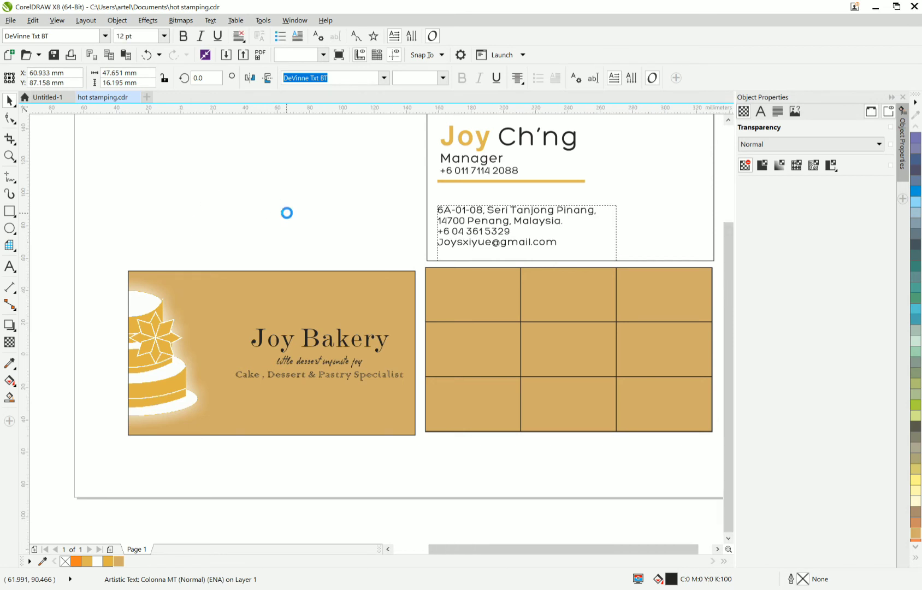
- Draw an 88.9 x 50.8 mm rectangle over the outline of the white contact card and select it
scroll(286, 212, down, 2)
scroll(407, 213, down, 2)
scroll(391, 218, up, 2)
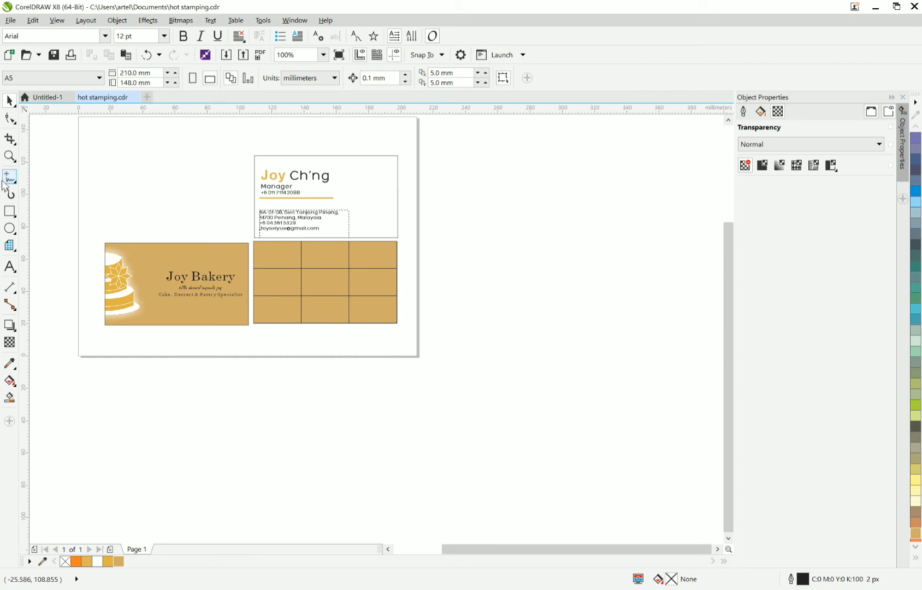
click(11, 212)
click(82, 210)
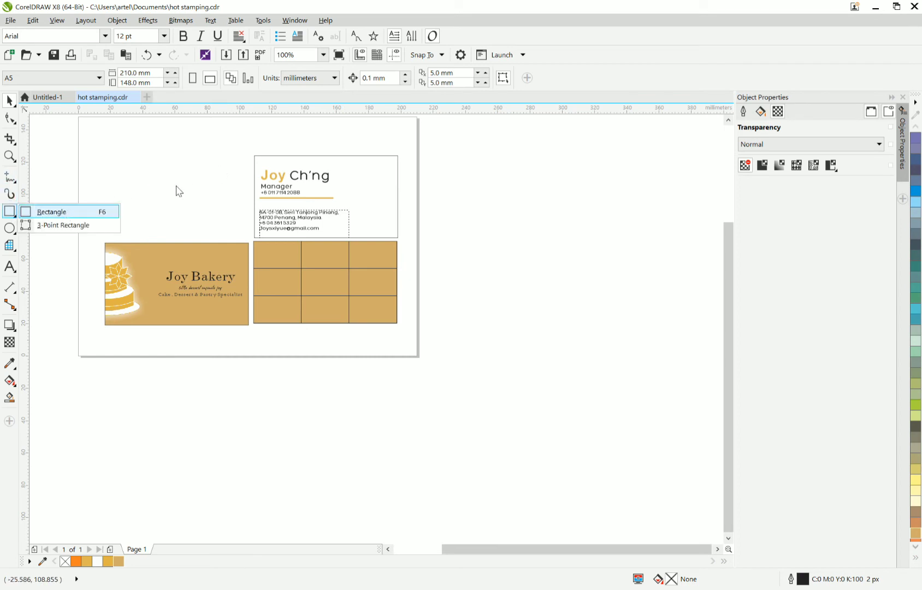
drag(254, 155, 397, 238)
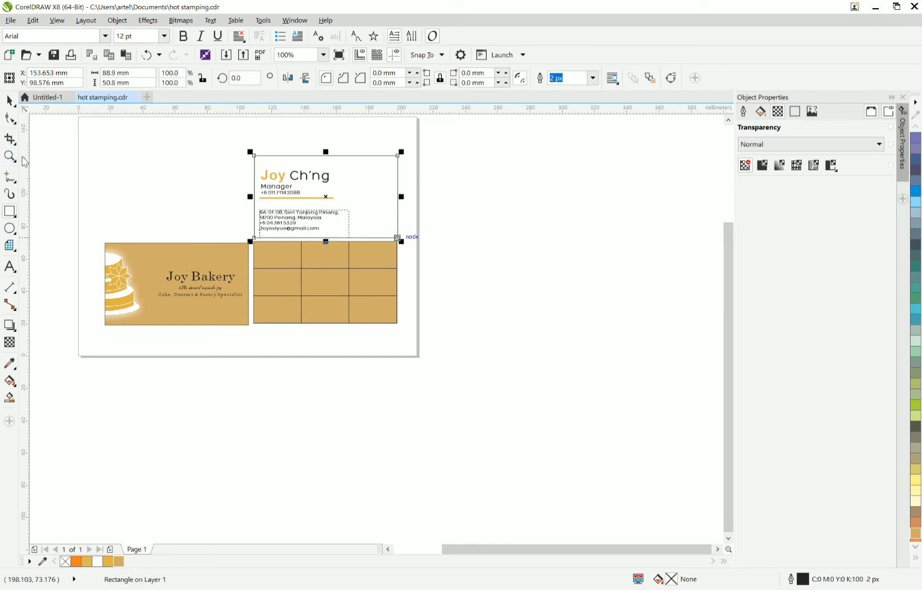
click(9, 118)
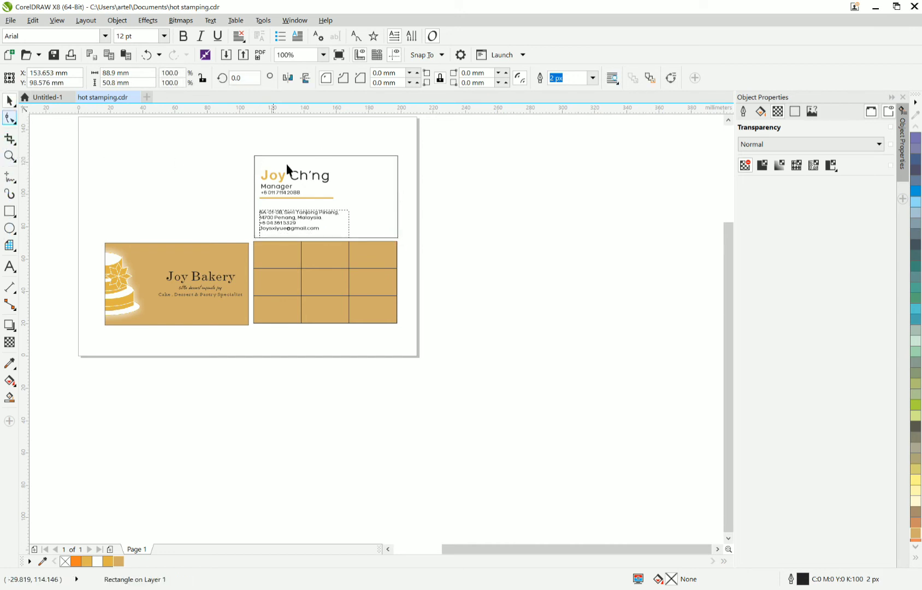
key(space)
click(321, 167)
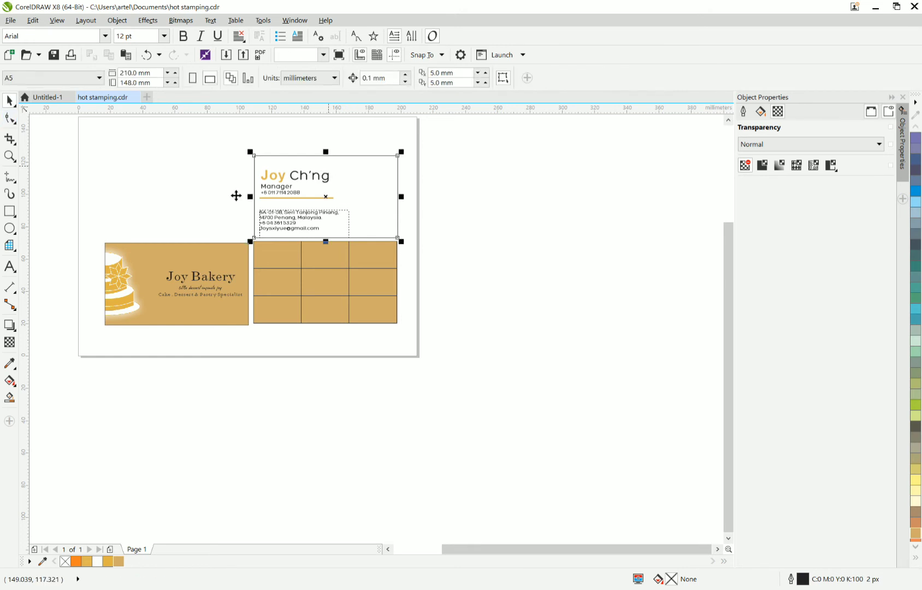
- Move the card-sized rectangle into the space below the white contact card, clearing the gold 3 by 3 grid card out of the way
drag(236, 195, 183, 185)
click(311, 285)
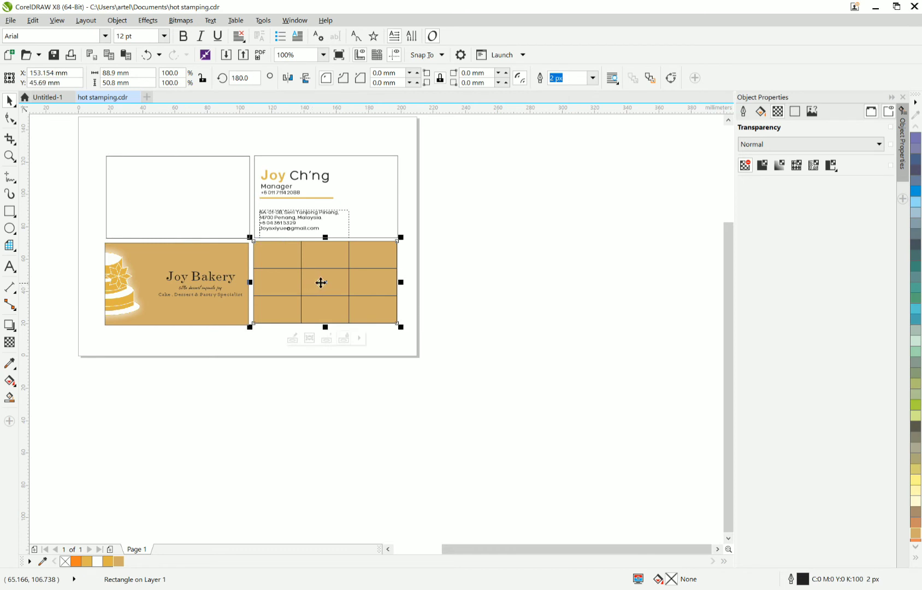
drag(322, 283, 177, 198)
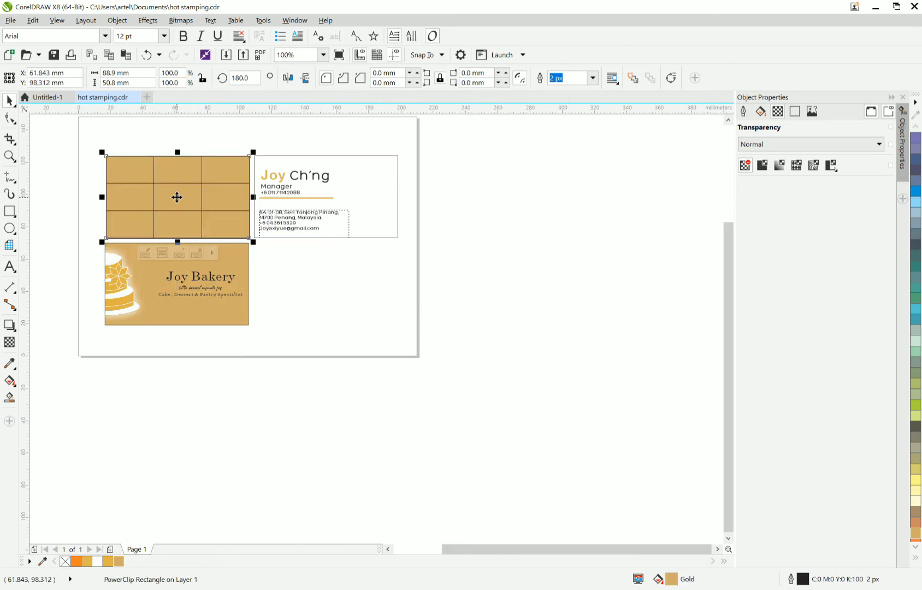
click(308, 290)
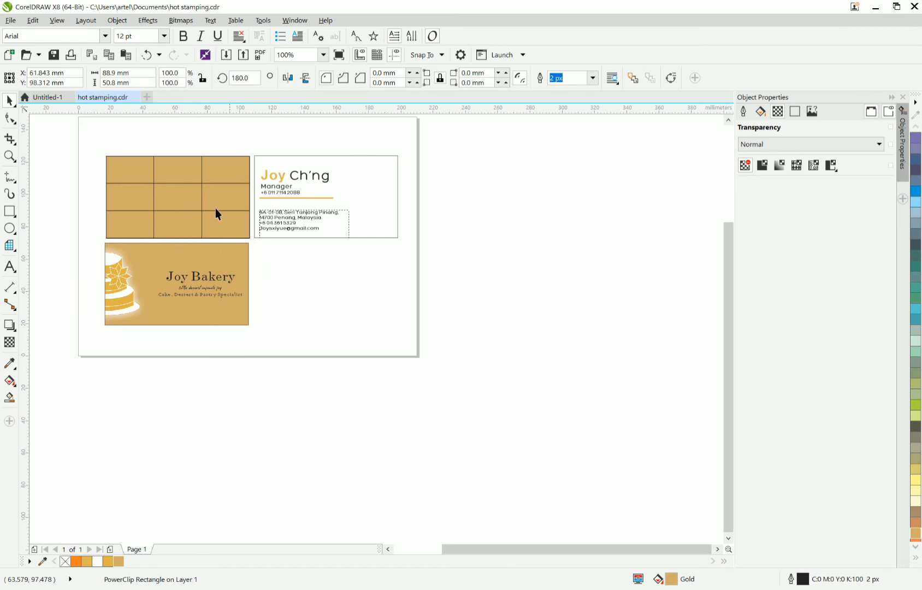
click(200, 204)
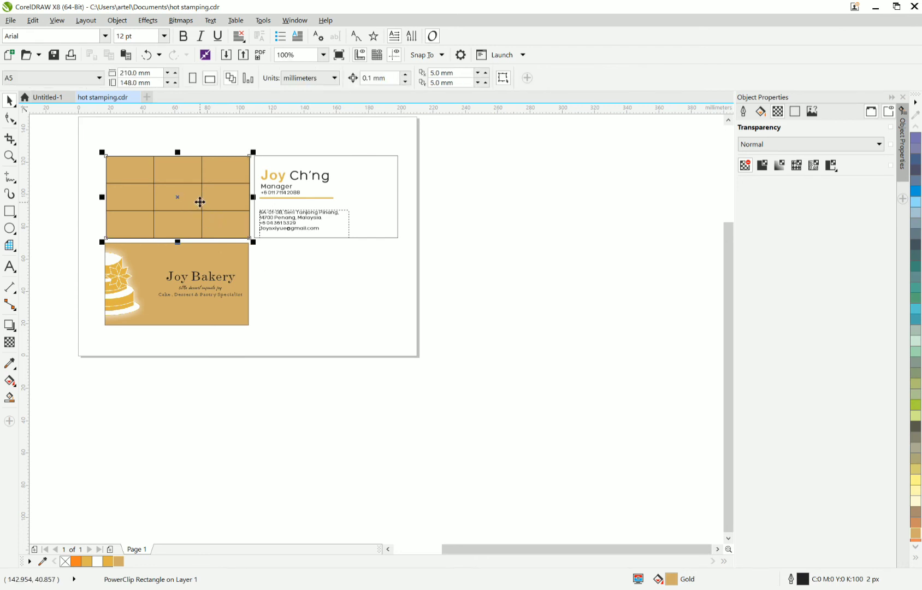
click(354, 286)
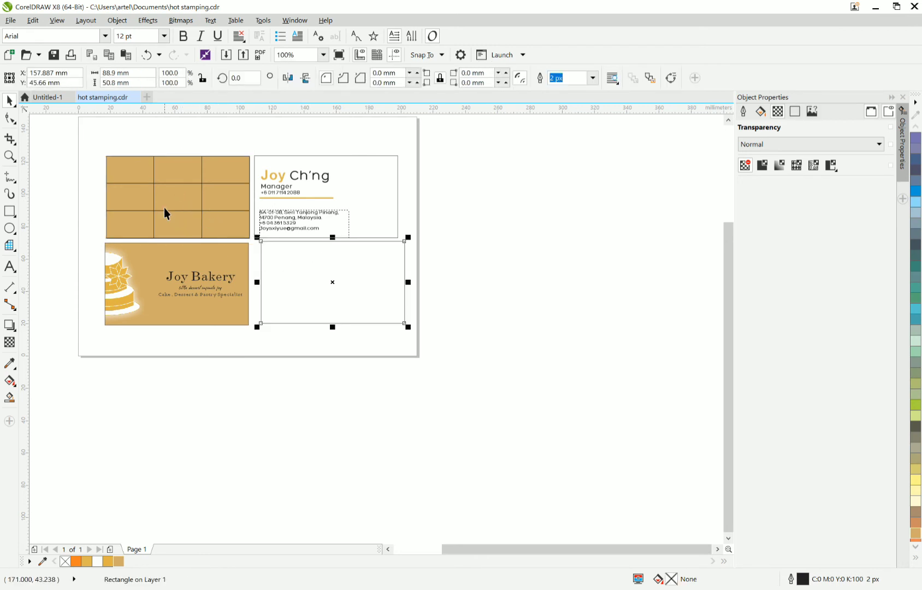
- Place the gold 3 by 3 grid card centred over the rectangle below the contact card and fill it with white
drag(173, 197, 332, 284)
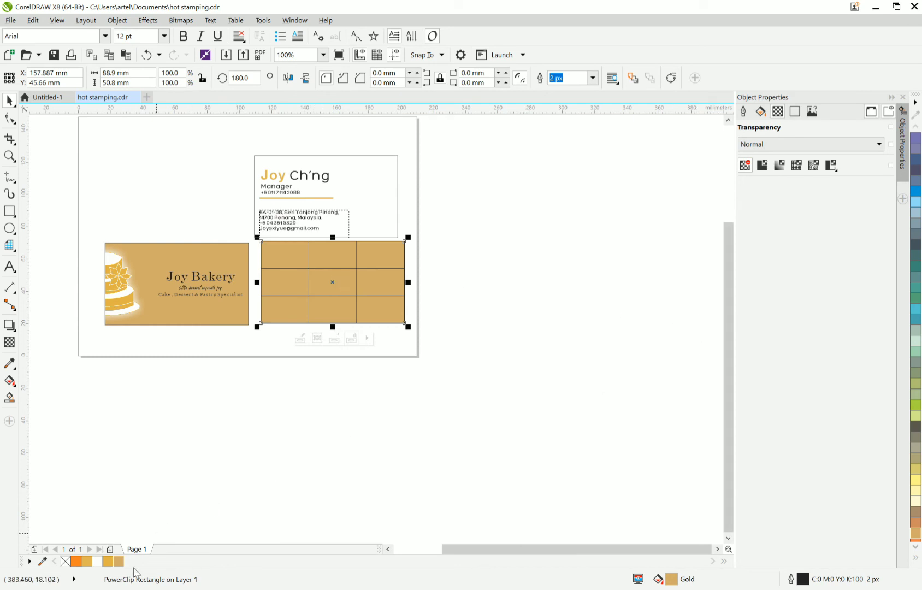
click(97, 561)
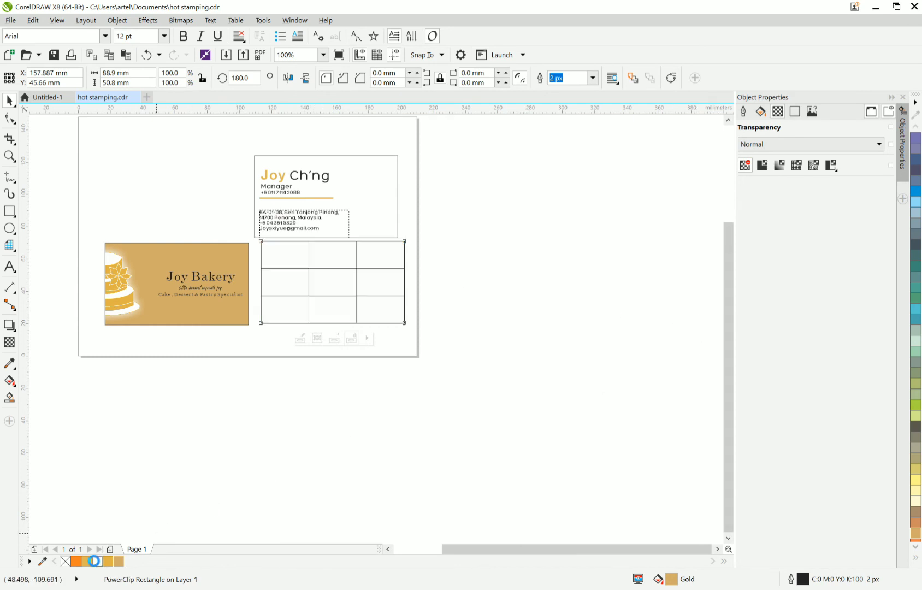
click(294, 436)
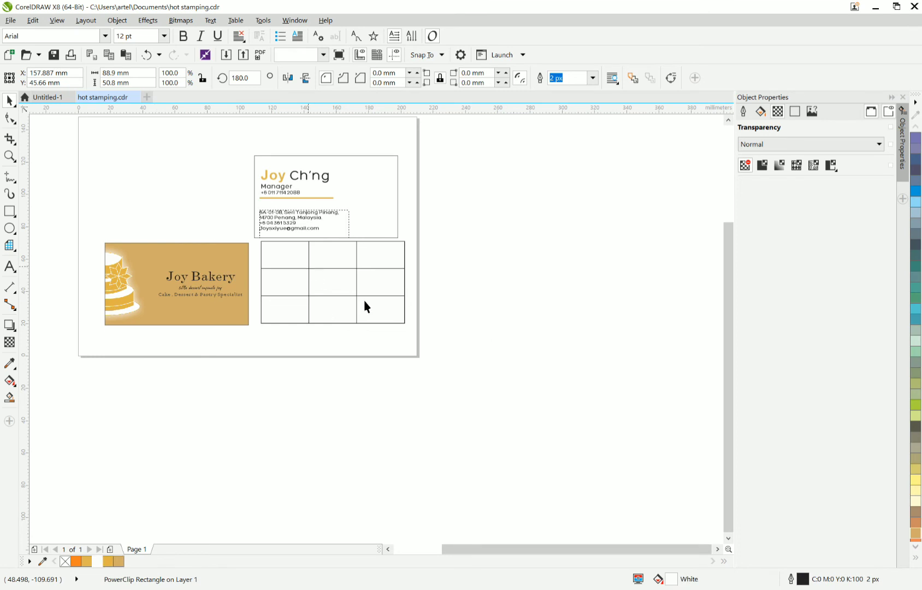
- Move the white grid card and its rectangle together into line under the contact card, nudging them down level with the Joy Bakery card
drag(479, 340, 255, 237)
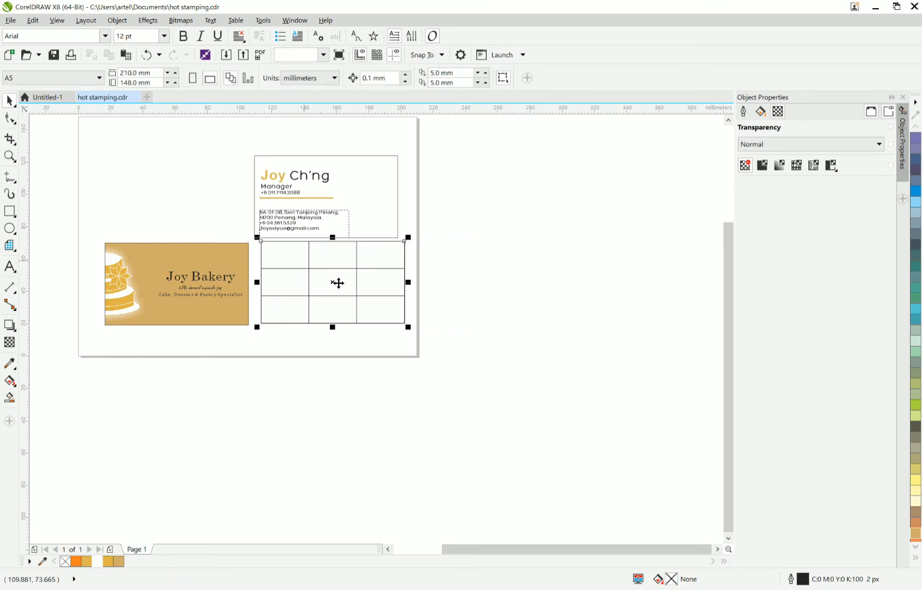
mouse_move(337, 282)
mouse_down()
mouse_move(322, 295)
mouse_move(324, 306)
mouse_move(319, 299)
mouse_move(342, 292)
mouse_move(337, 282)
mouse_up()
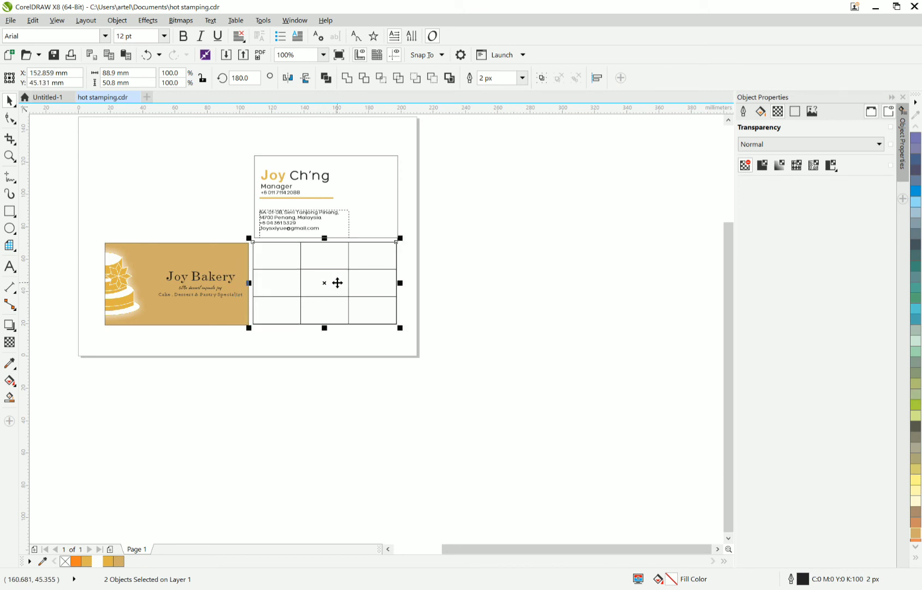
scroll(319, 298, up, 2)
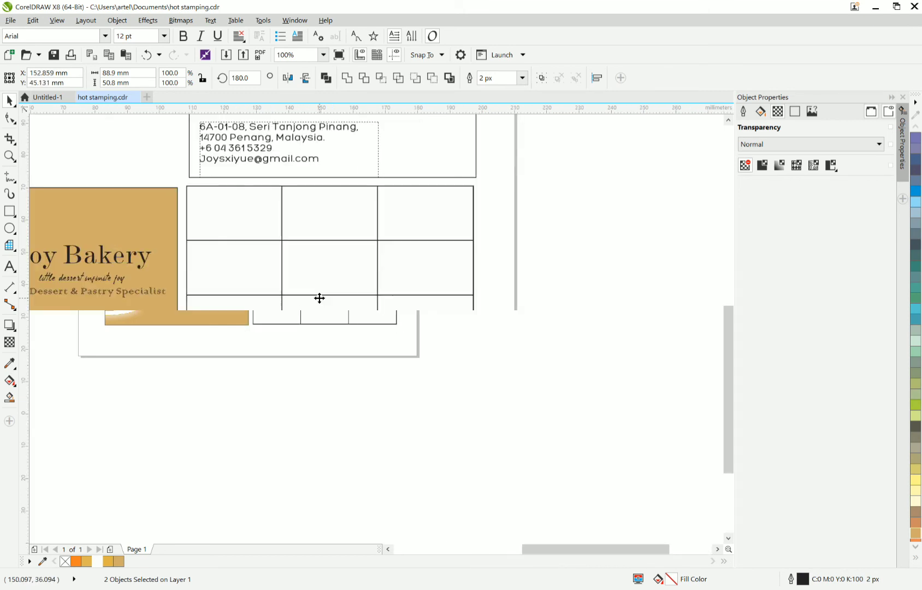
key(Down)
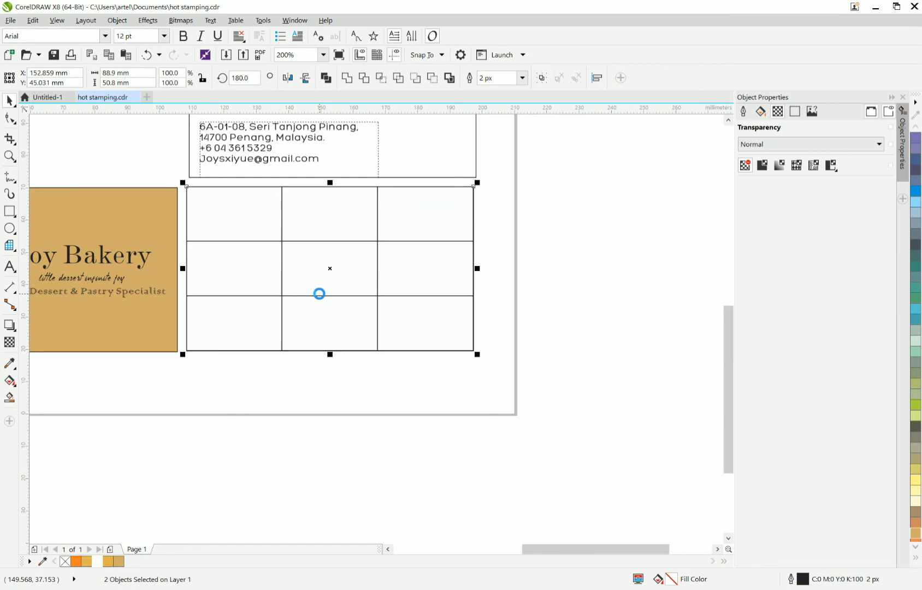
key(Down)
key(Down)
key(Down)
key(Down)
key(Down)
key(Down)
key(Down)
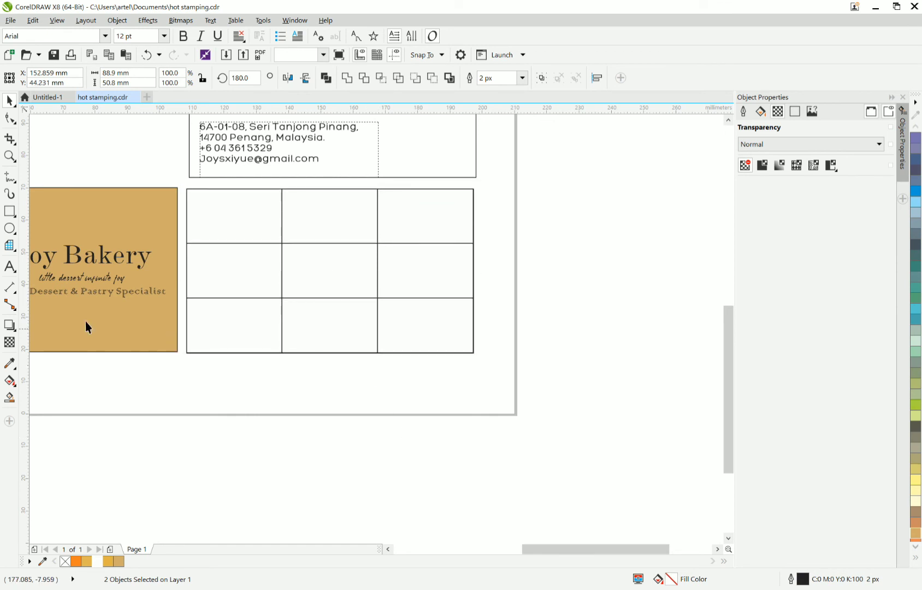
- Open the PowerClip contents of the white contact card for editing
click(10, 213)
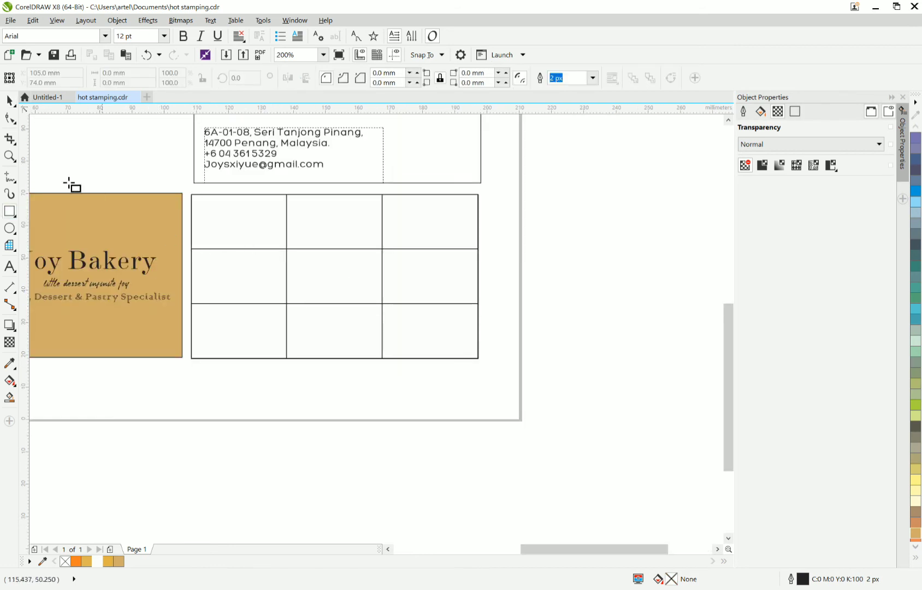
scroll(341, 215, down, 3)
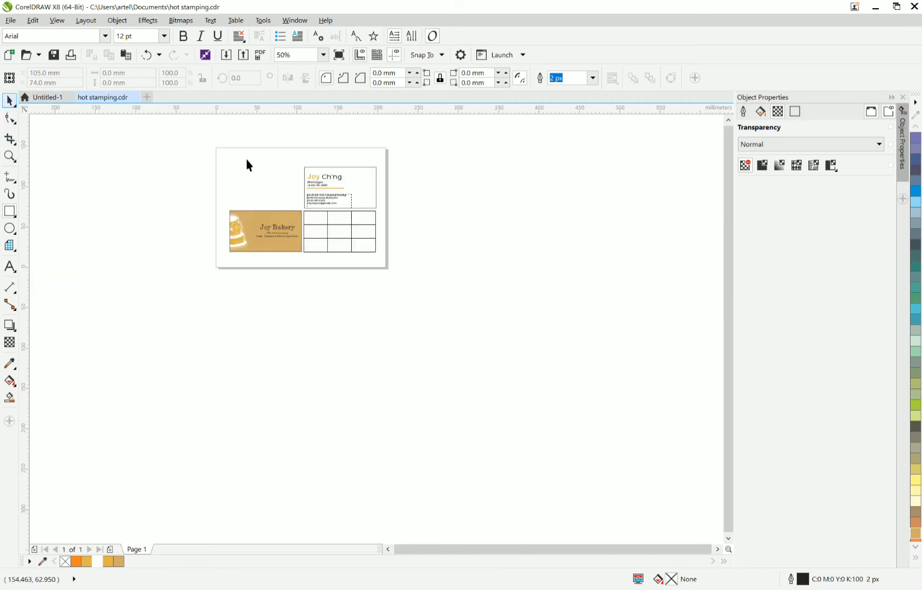
scroll(316, 179, up, 1)
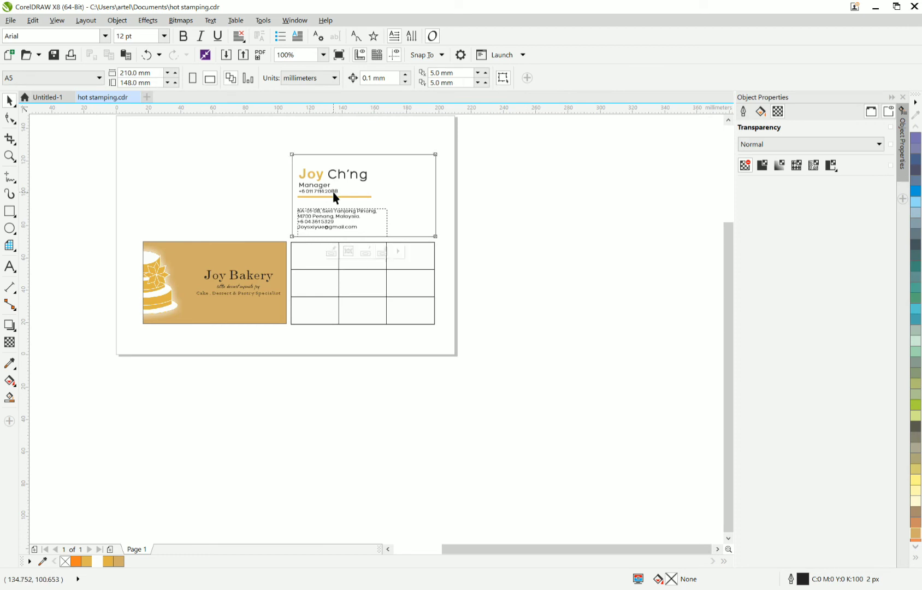
right_click(334, 193)
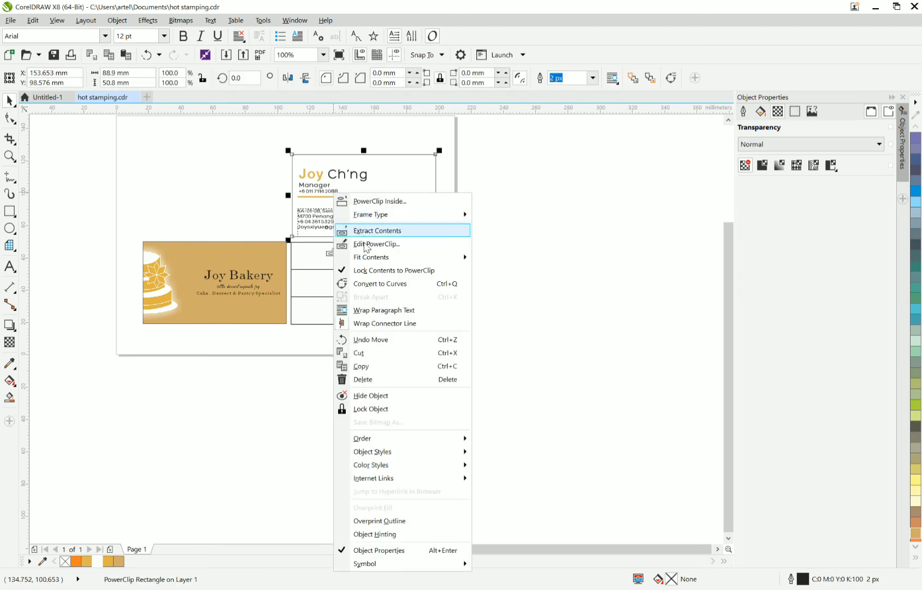
click(365, 244)
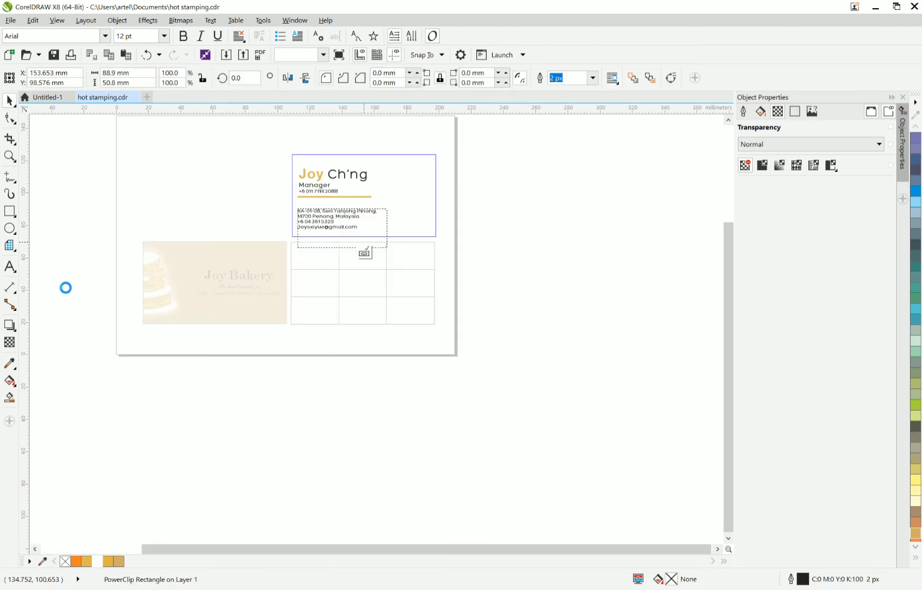
- Copy the address, phone and e-mail lines from the contact card's lower text block, and finish editing the PowerClip
click(9, 267)
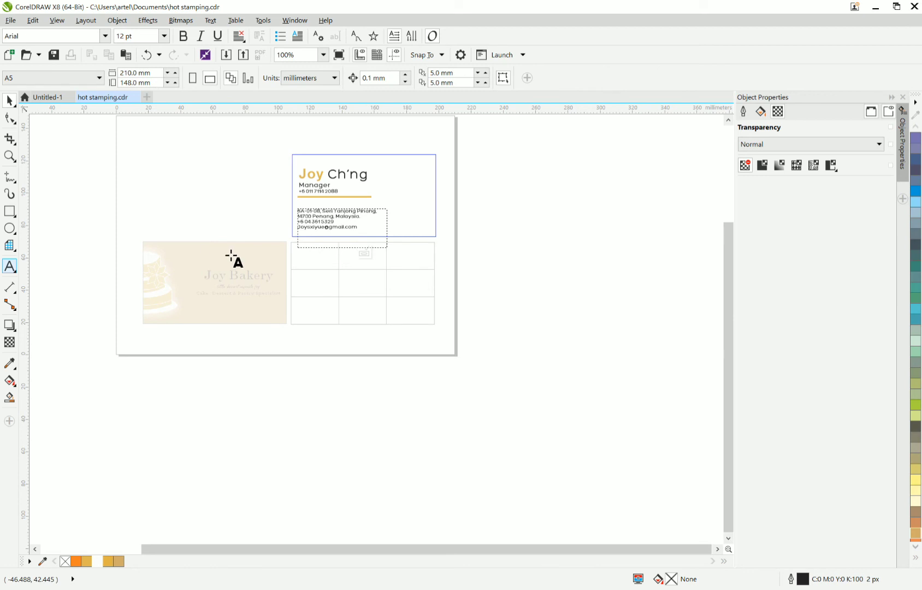
scroll(351, 232, up, 2)
click(358, 230)
drag(365, 223, 247, 189)
key(ctrl+c)
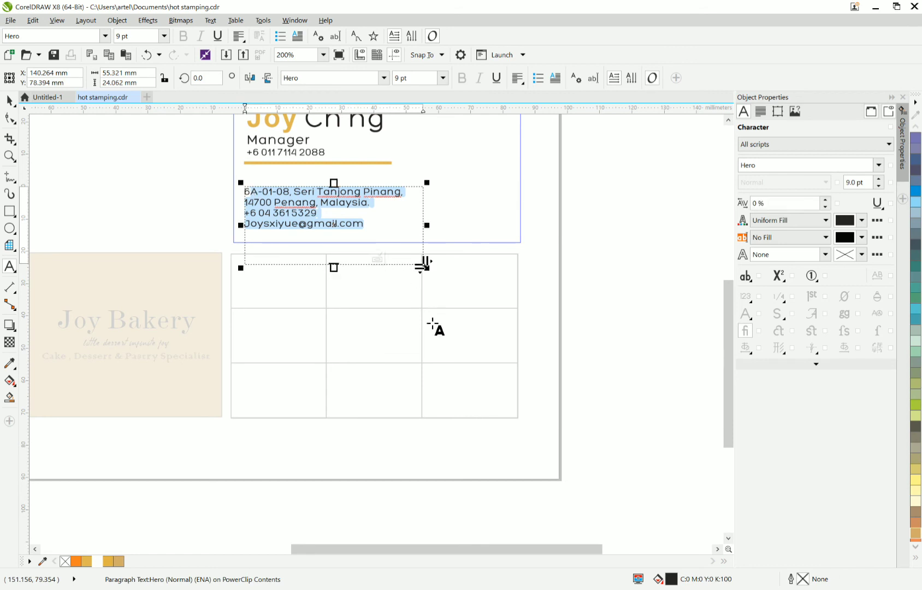
click(374, 263)
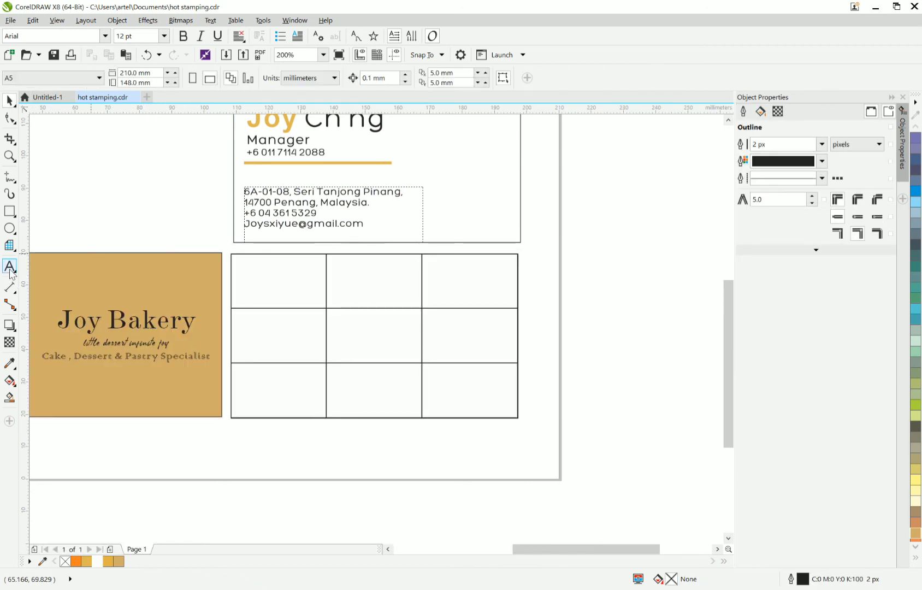
- Paste the copied contact details as new text above the gold Joy Bakery card and break the address onto a second line
key(F8)
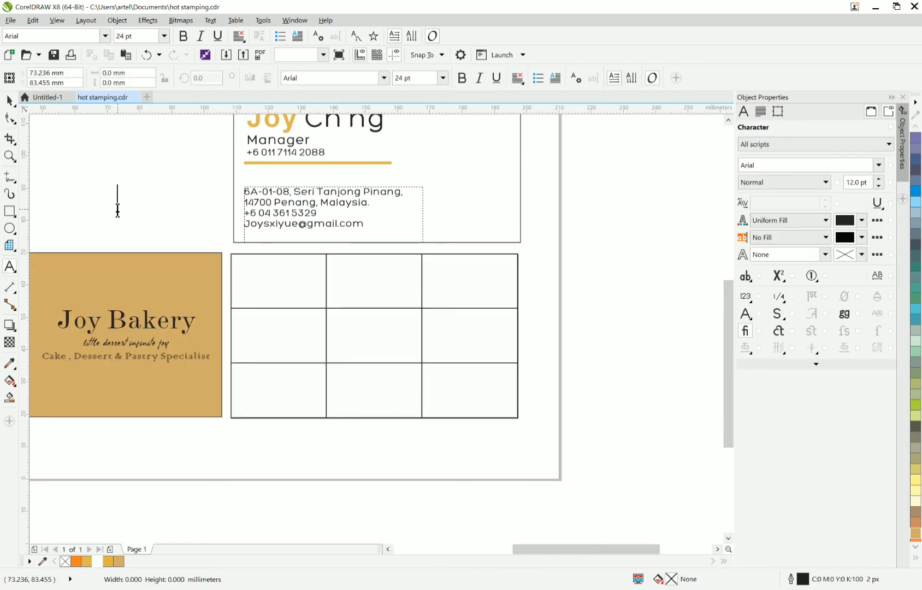
click(117, 209)
key(ctrl+v)
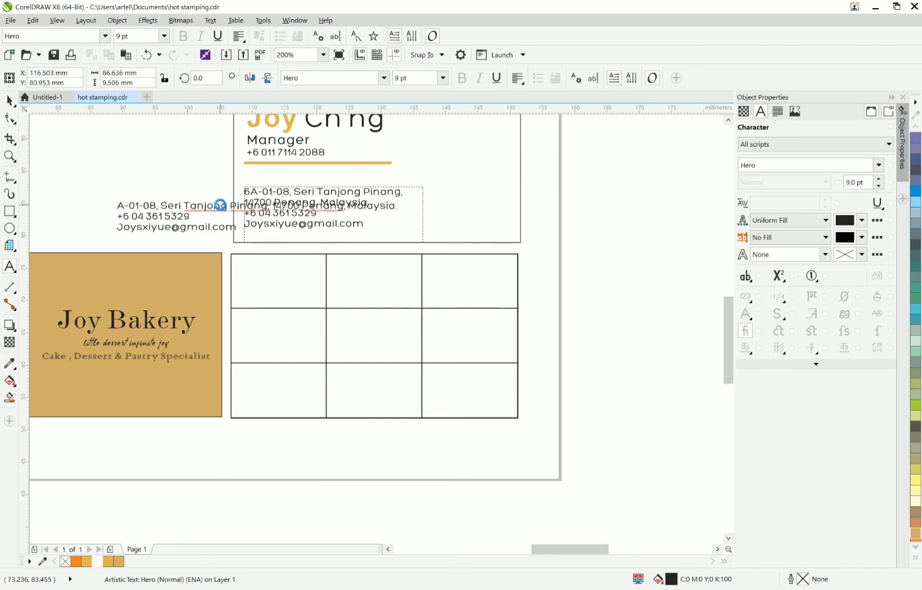
scroll(221, 206, up, 2)
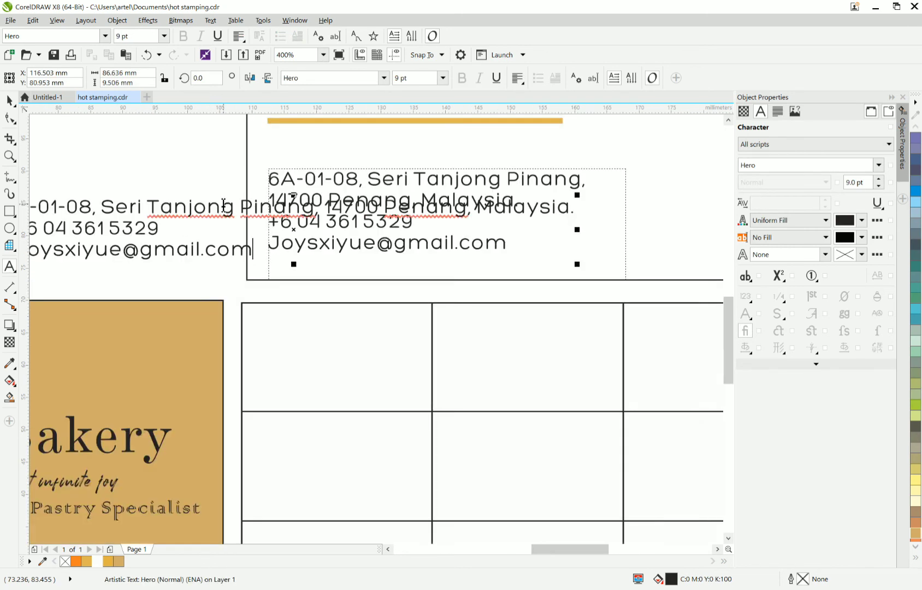
click(324, 212)
key(Return)
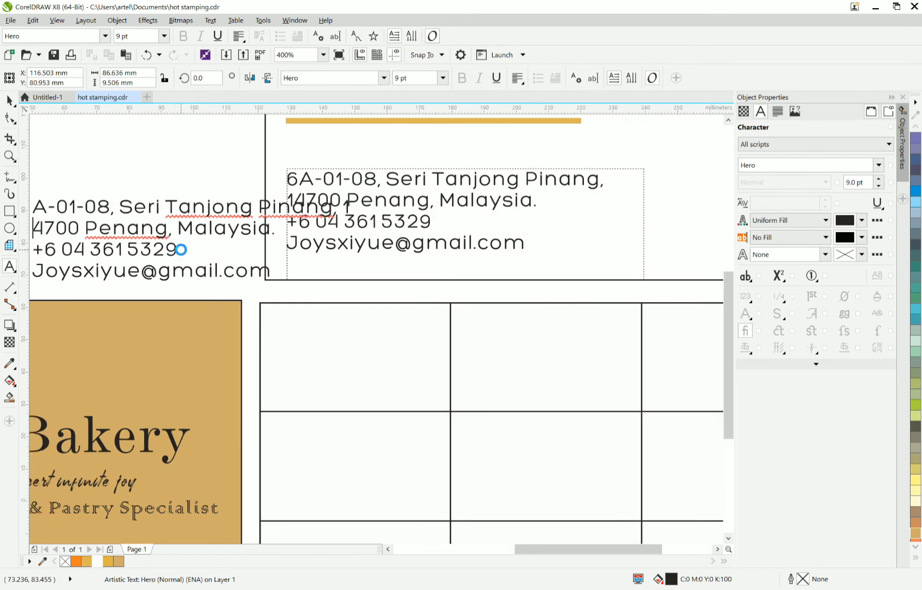
- Move the pasted contact text onto the lower-left part of the white 3 by 3 grid card and deselect it
scroll(182, 251, down, 2)
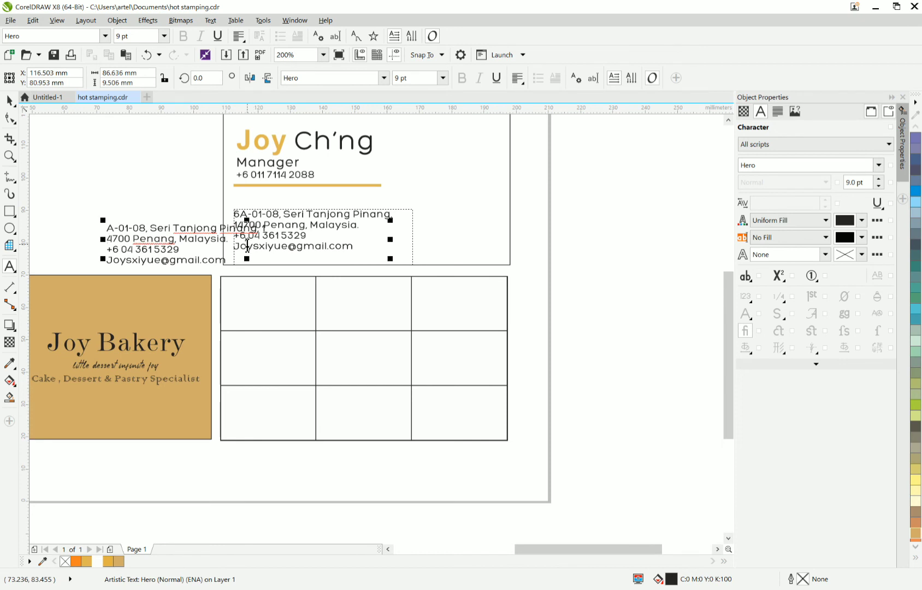
drag(249, 246, 306, 373)
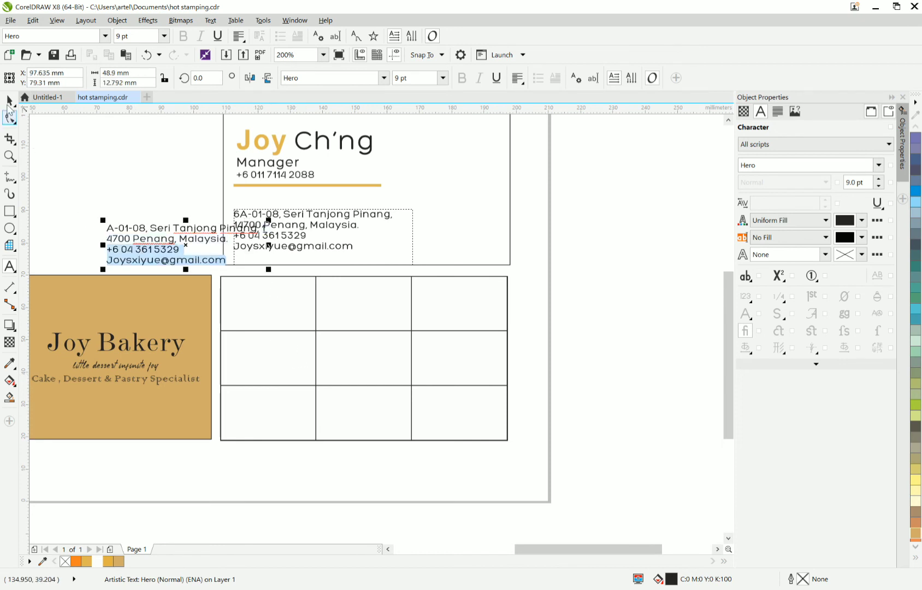
click(10, 100)
drag(188, 242, 317, 397)
drag(319, 402, 318, 384)
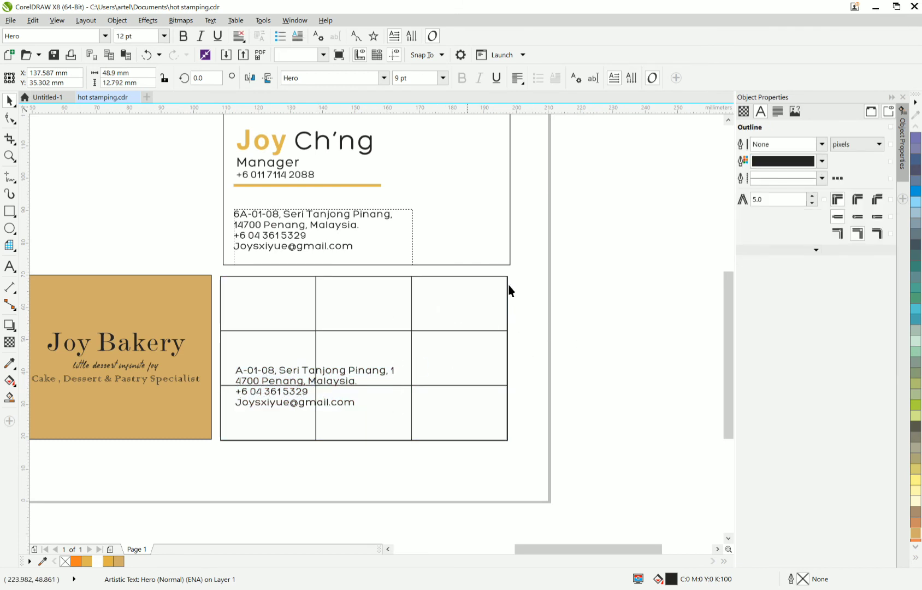
click(592, 294)
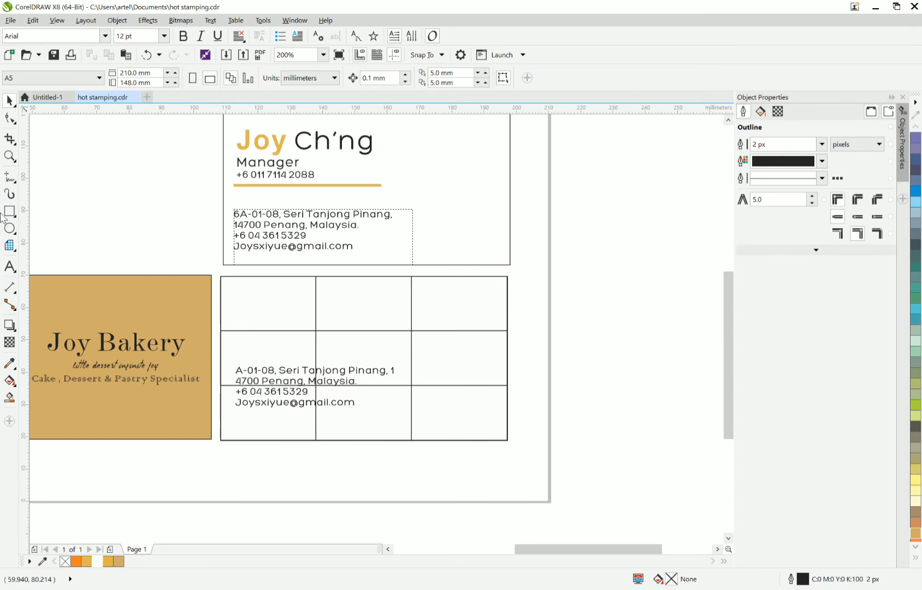
- Draw a bar about 48 mm wide and 1.6 mm high above the contact text on the grid card and fill it with Gold
click(13, 216)
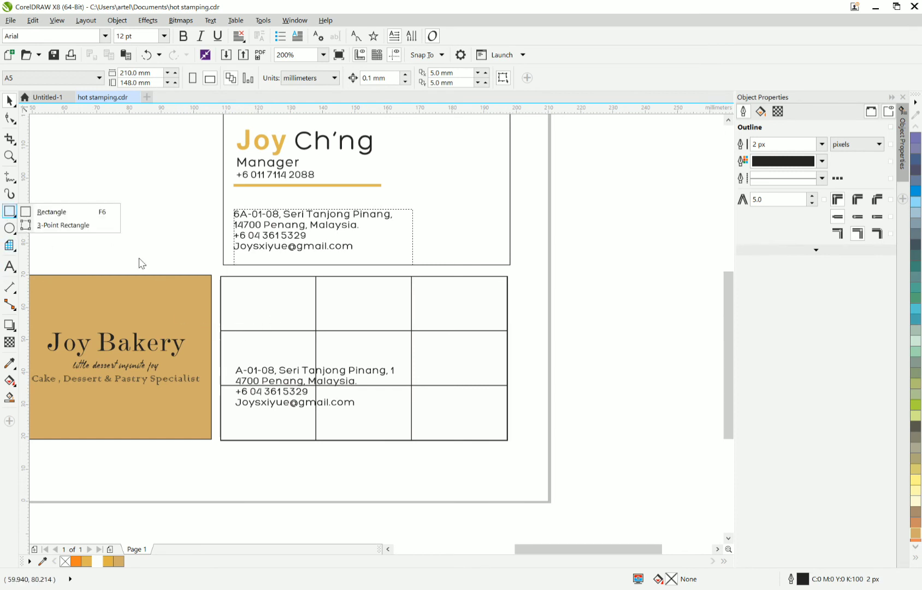
click(52, 211)
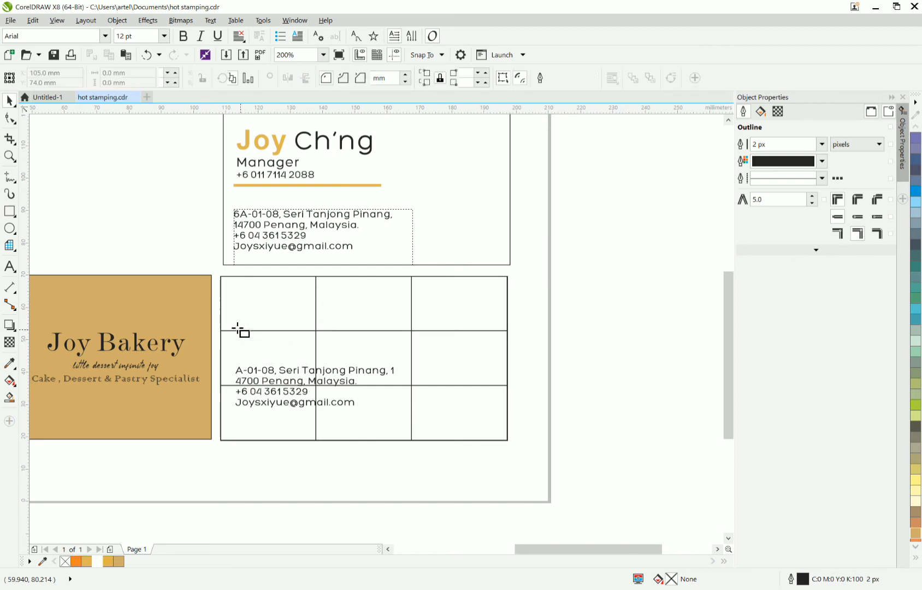
drag(233, 331, 387, 335)
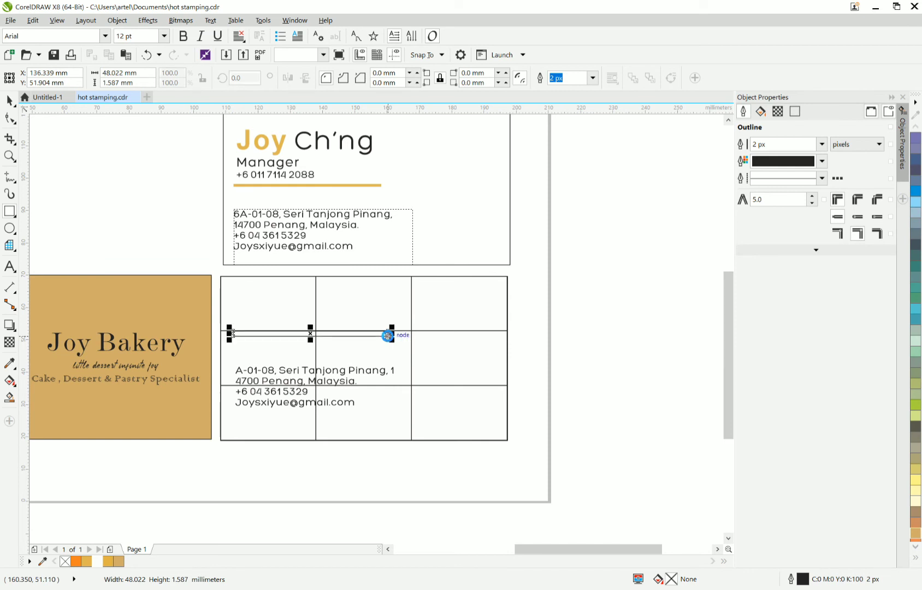
click(119, 561)
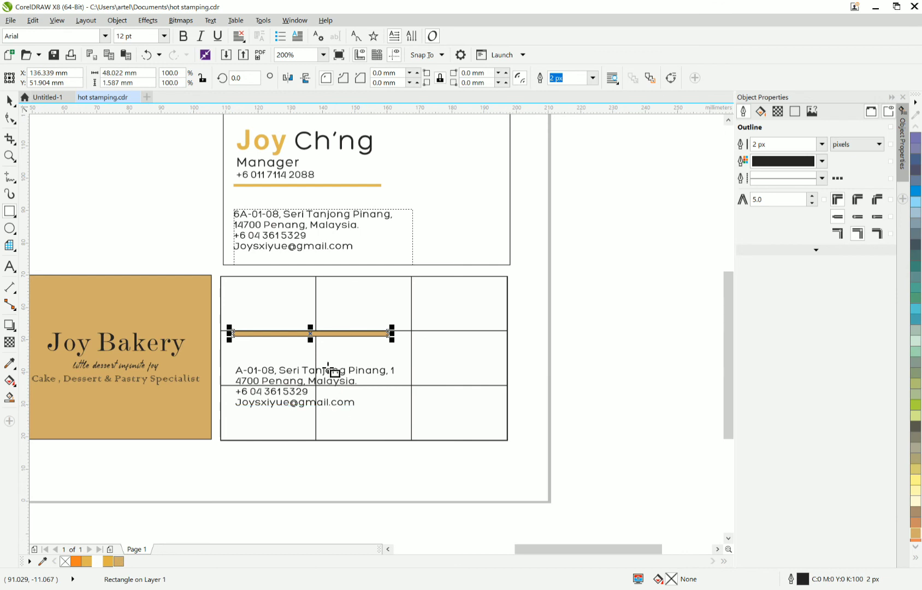
- Reduce the gold bar above the contact text to about 0.7 mm high and colour its outline Gold
drag(309, 328, 310, 336)
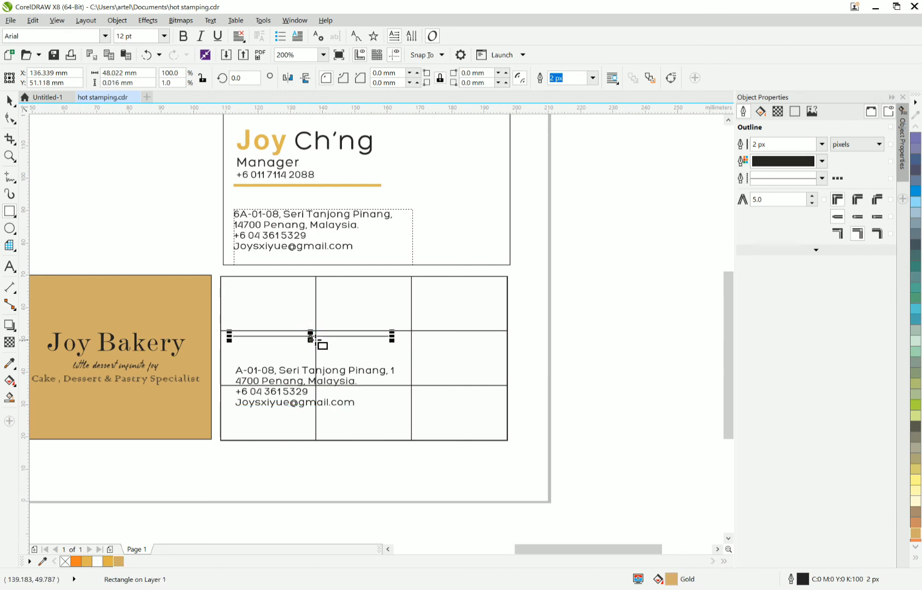
scroll(309, 337, up, 2)
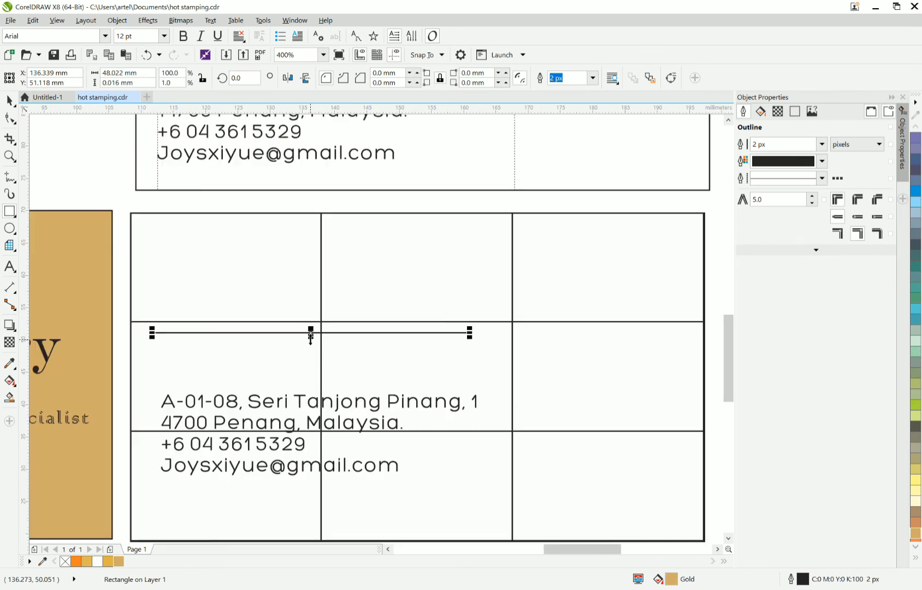
drag(310, 333, 310, 337)
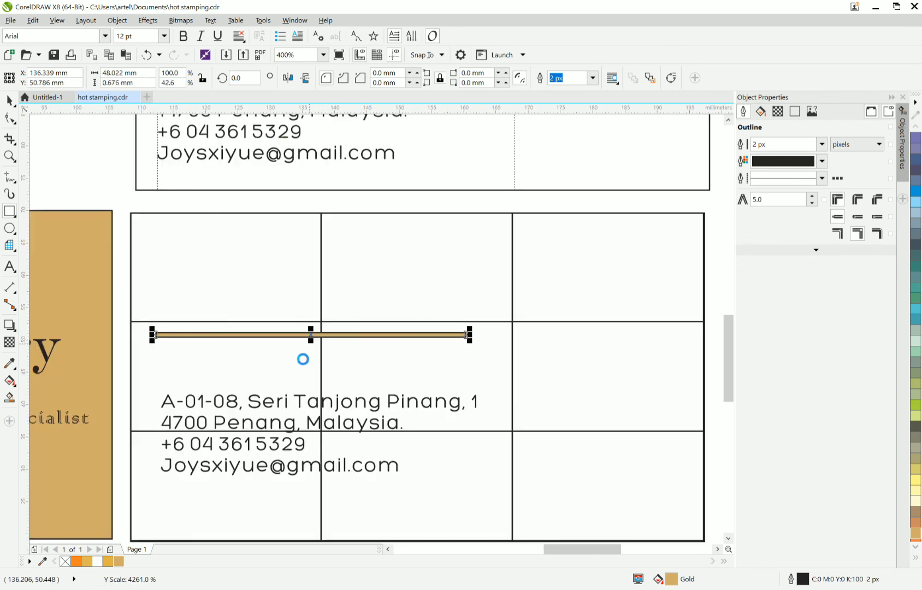
right_click(119, 560)
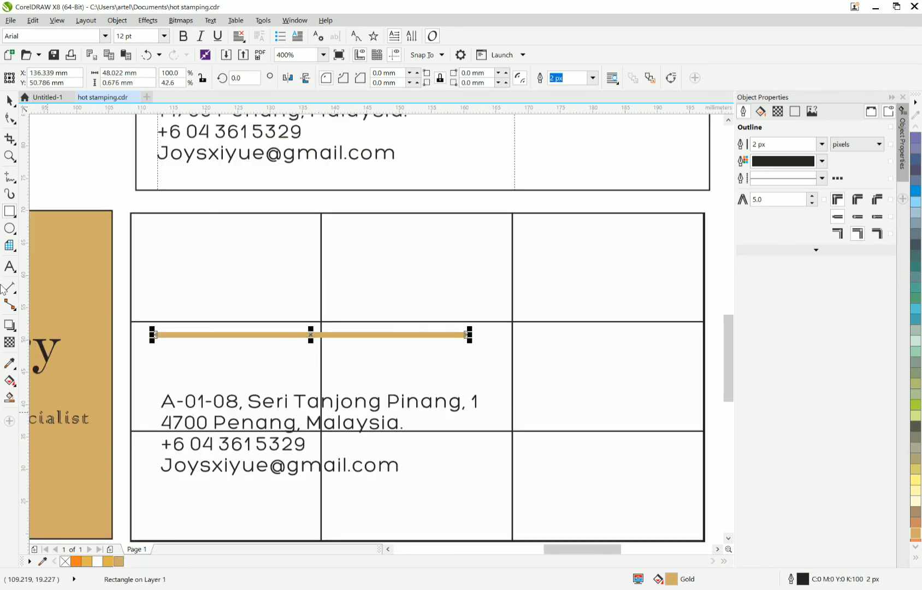
- Nudge the gold bar down about 1.4 mm towards the contact text on the grid card and deselect it
scroll(300, 274, down, 1)
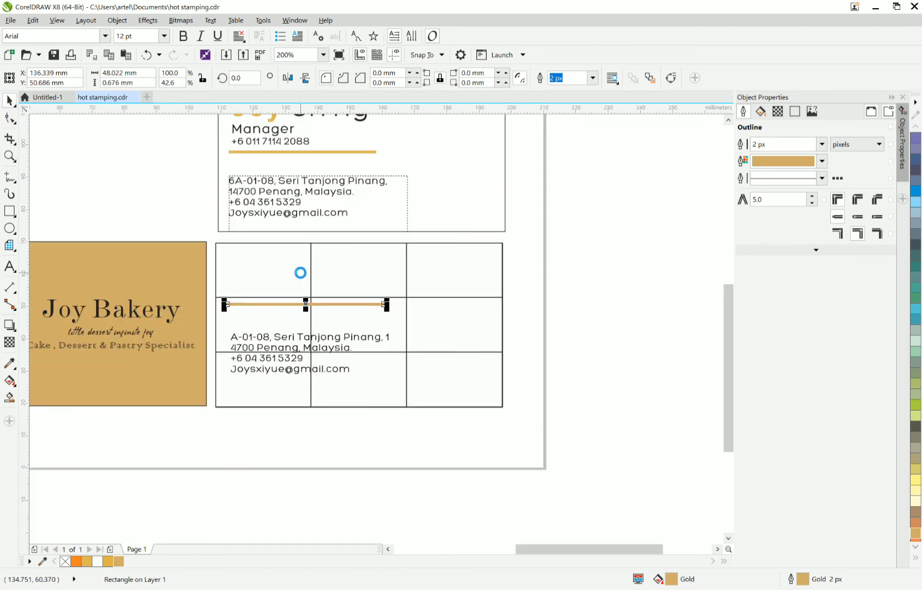
key(Down)
key(Down)
key(Down)
key(Down)
key(Down)
key(Down)
key(Down)
key(Down)
key(Down)
key(Down)
key(Down)
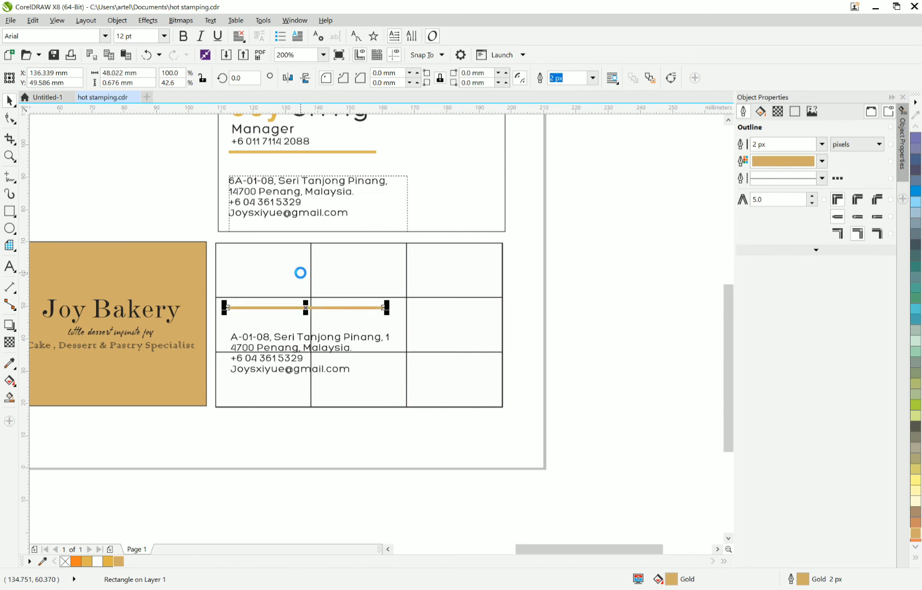
click(204, 200)
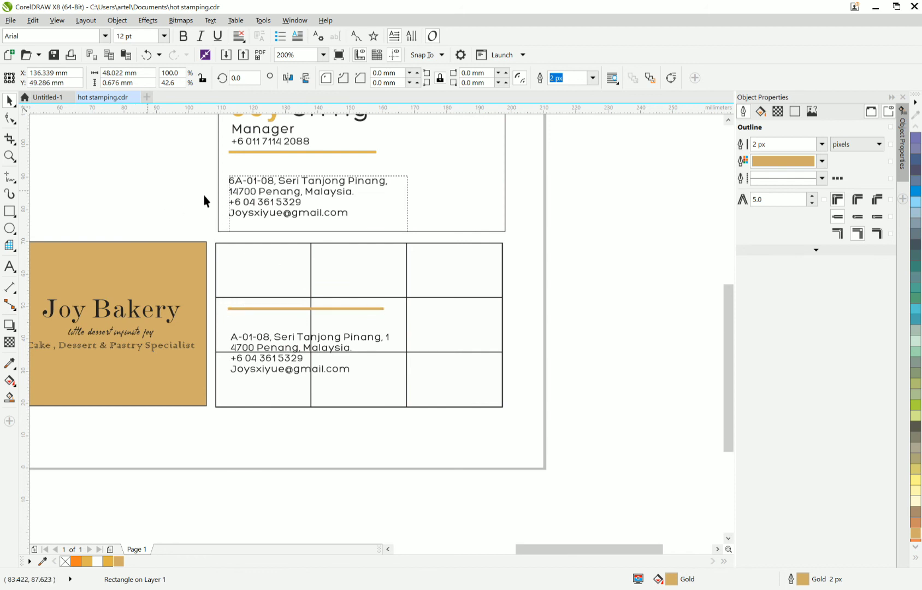
- Copy the full name, Manager title and mobile number text from inside the original contact card's PowerClip, and finish editing it
scroll(217, 190, down, 1)
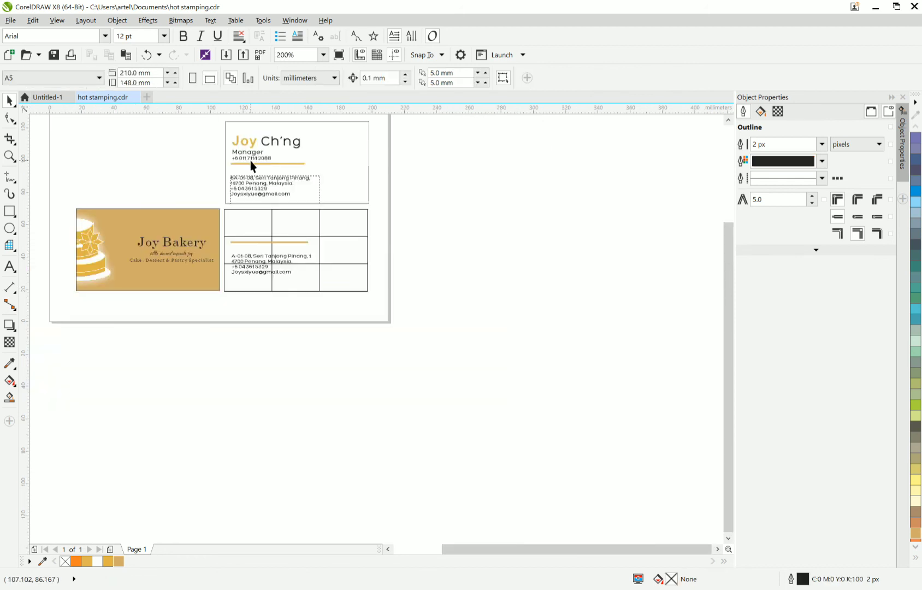
click(250, 153)
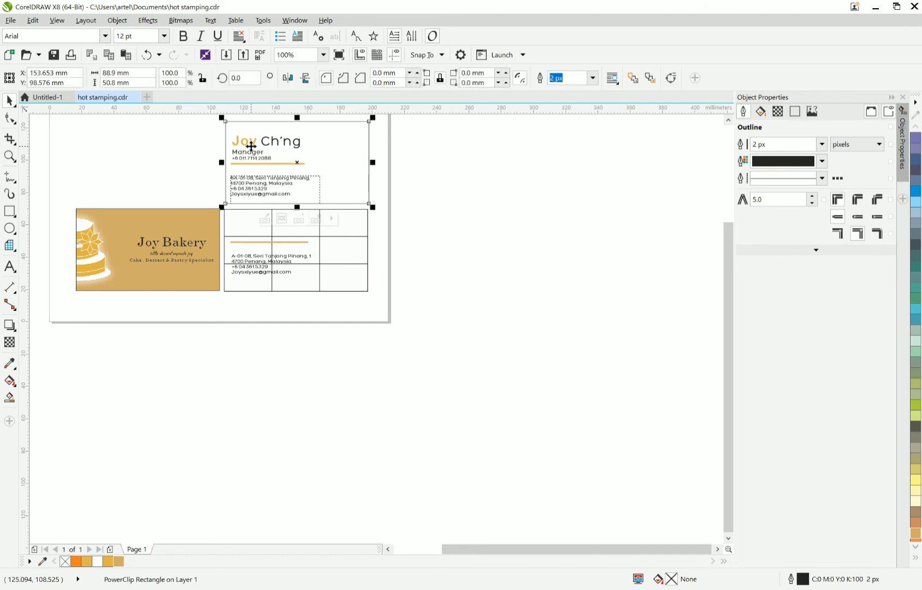
right_click(251, 146)
click(267, 197)
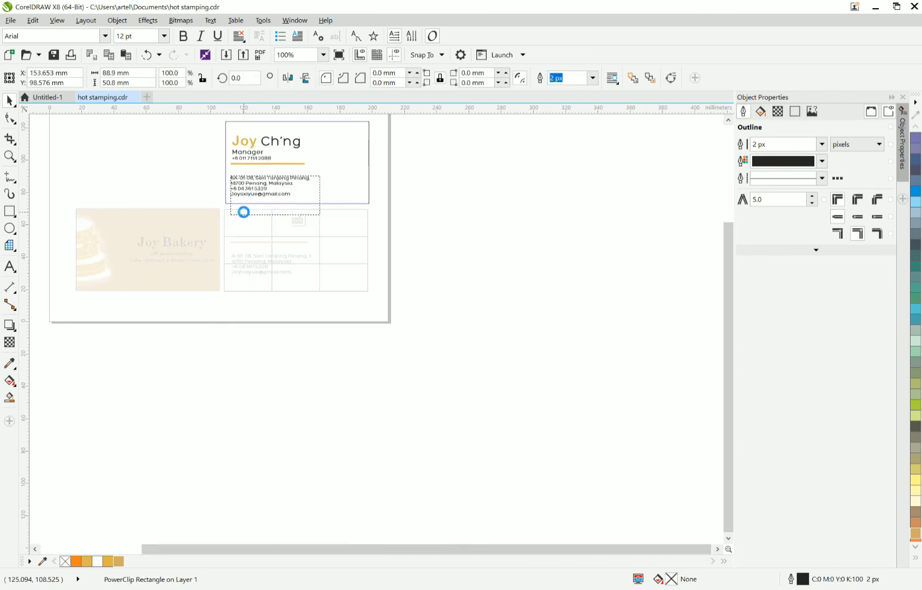
click(266, 154)
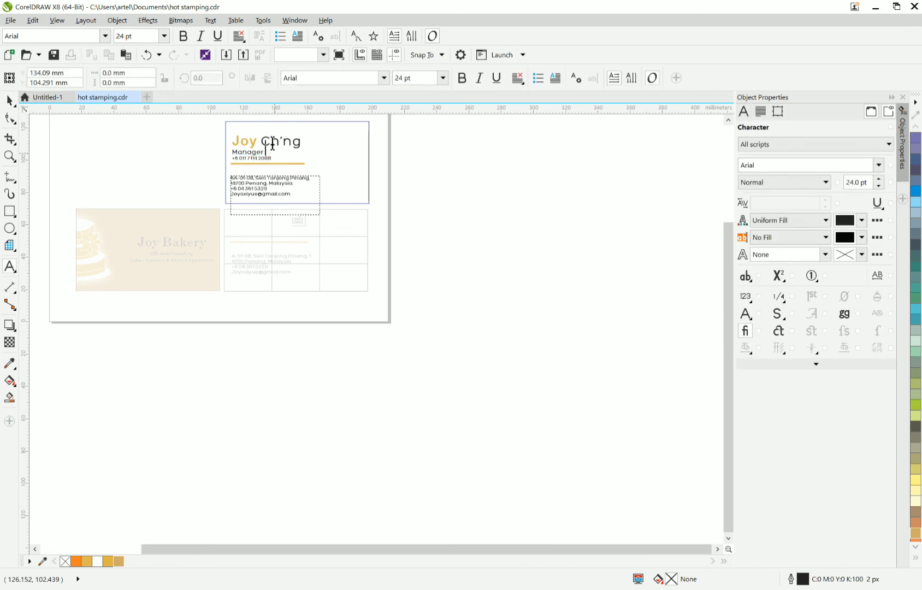
click(272, 141)
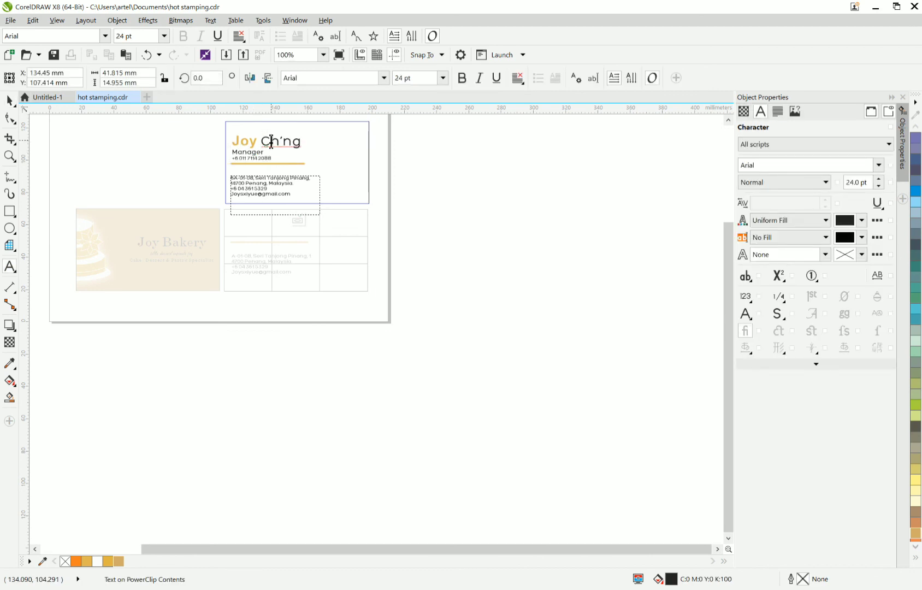
key(ctrl+a)
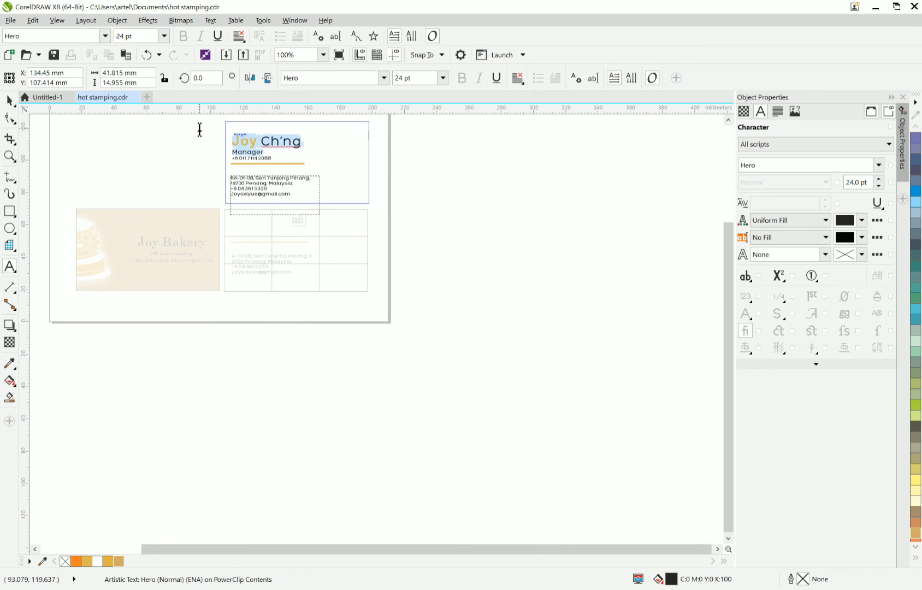
click(251, 143)
drag(302, 142, 285, 158)
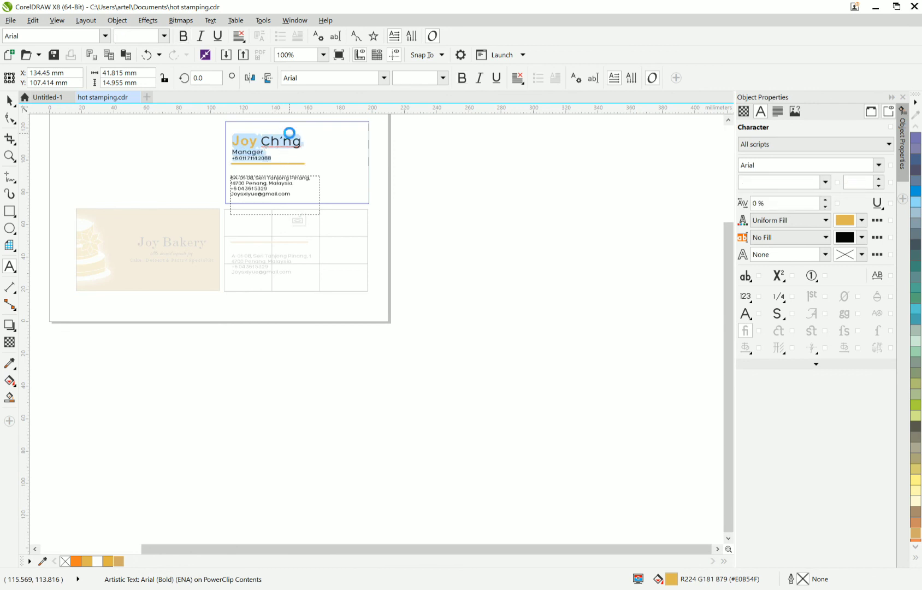
click(296, 220)
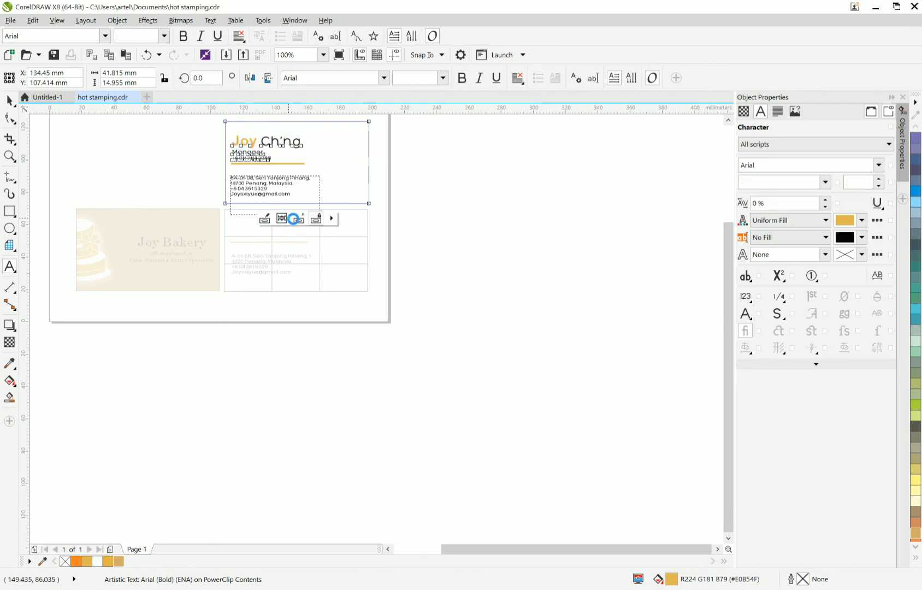
- Paste the copied name block and place it just above the gold bar on the grid card
right_click(187, 180)
click(234, 259)
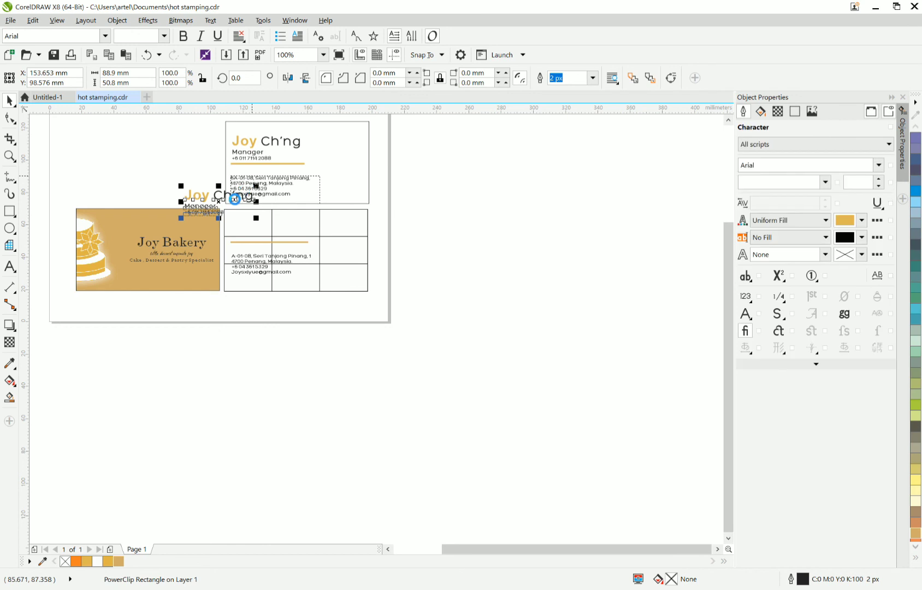
scroll(234, 207, up, 2)
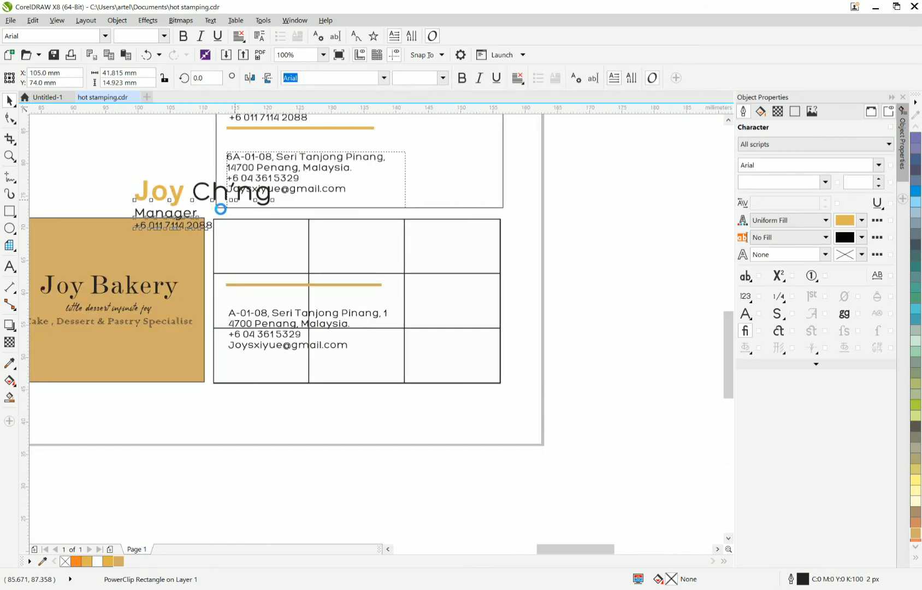
scroll(218, 208, up, 2)
drag(172, 204, 361, 303)
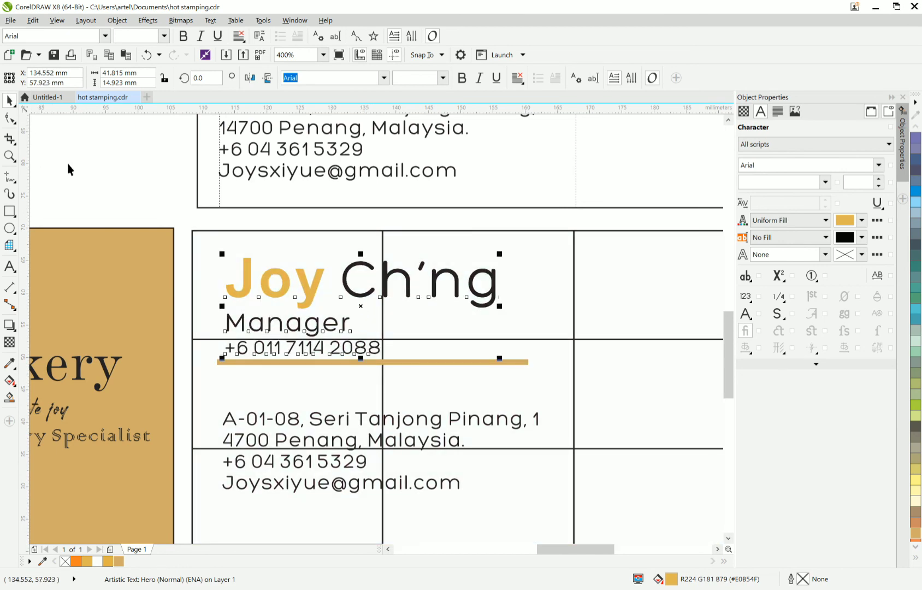
click(164, 216)
- Select the name block, gold bar and contact text together and nudge them down about 1.5 mm on the grid card
scroll(165, 220, down, 1)
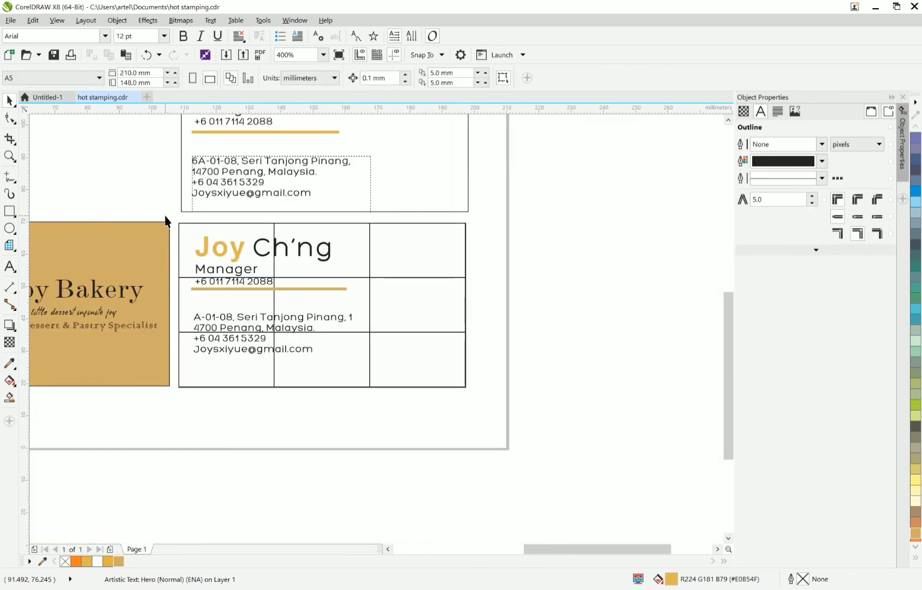
drag(581, 206, 171, 363)
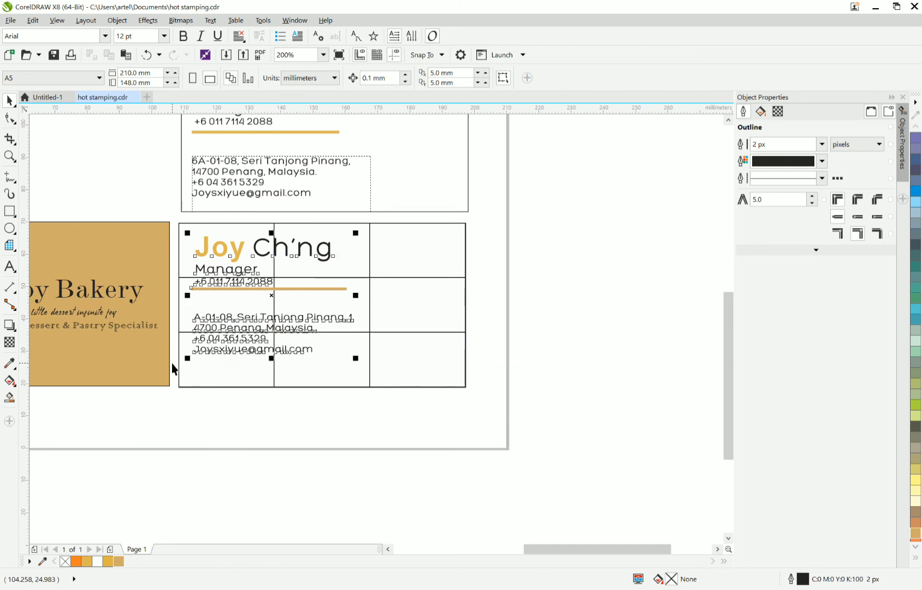
key(Down)
key(Down)
key(Down)
key(Down)
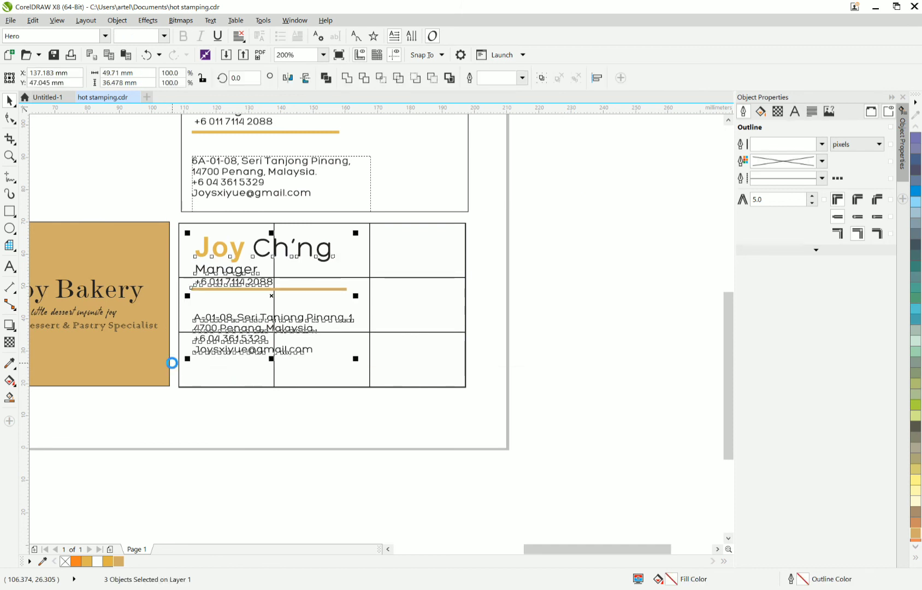
key(Down)
key(Down)
key(Down)
key(Down)
key(Down)
key(Down)
key(Down)
key(Down)
key(Down)
key(Down)
key(Down)
key(Down)
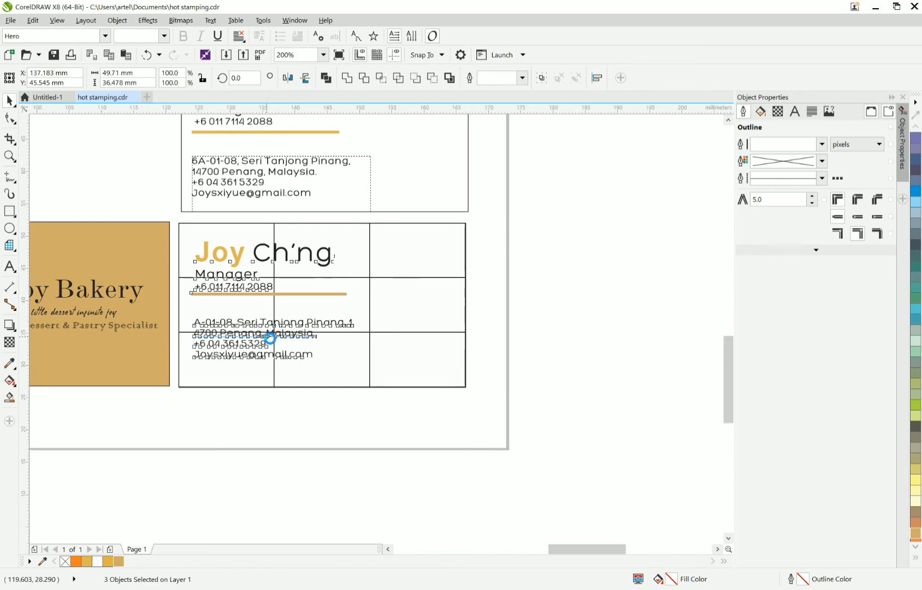
- Adjust the selected text and bar vertically on the grid card to a centre Y position of about 47.2 mm
scroll(270, 338, up, 1)
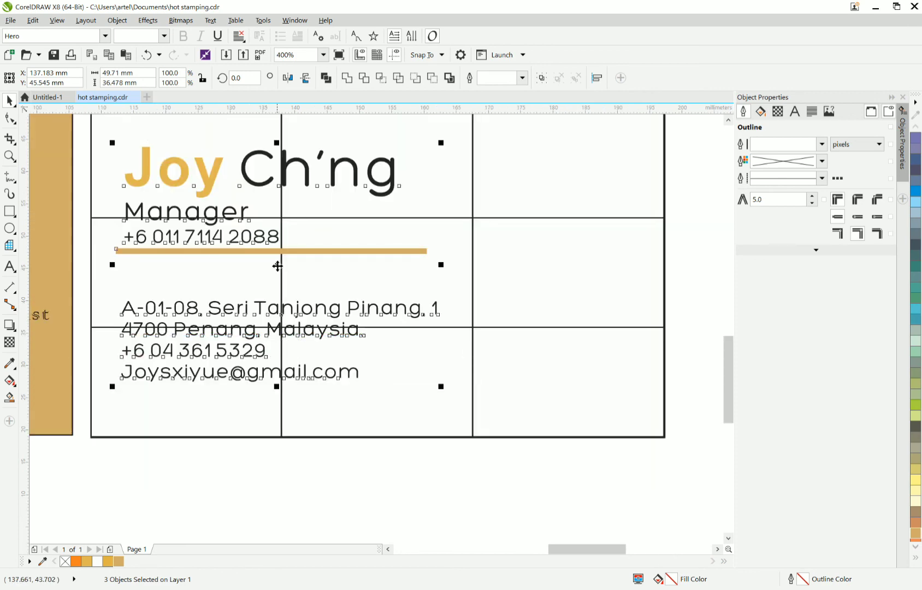
drag(278, 266, 281, 286)
scroll(281, 286, down, 2)
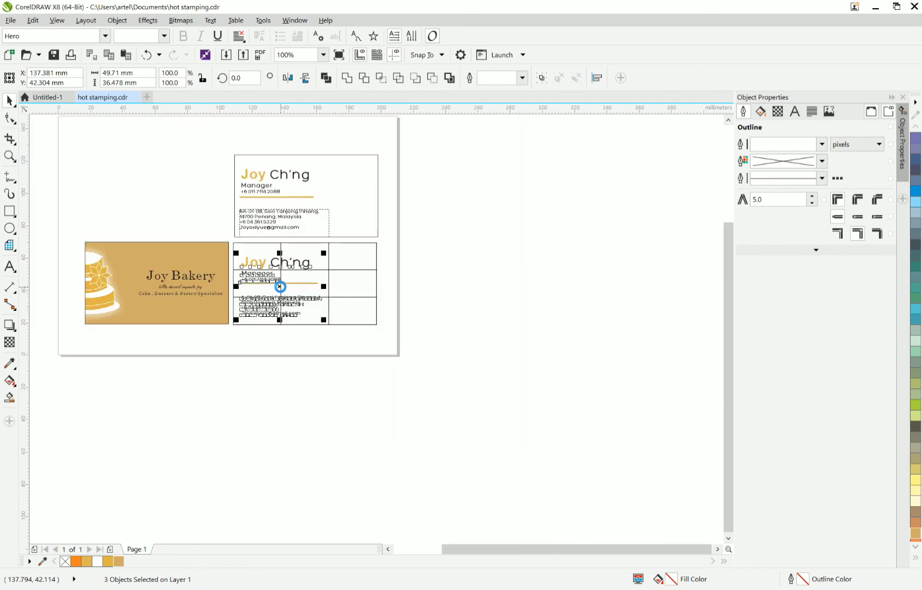
scroll(280, 286, up, 1)
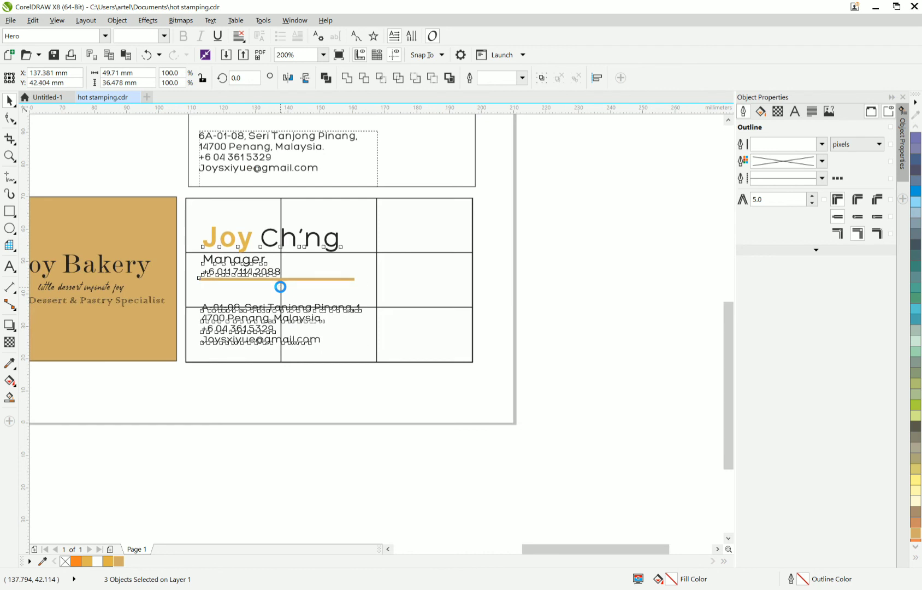
key(Up)
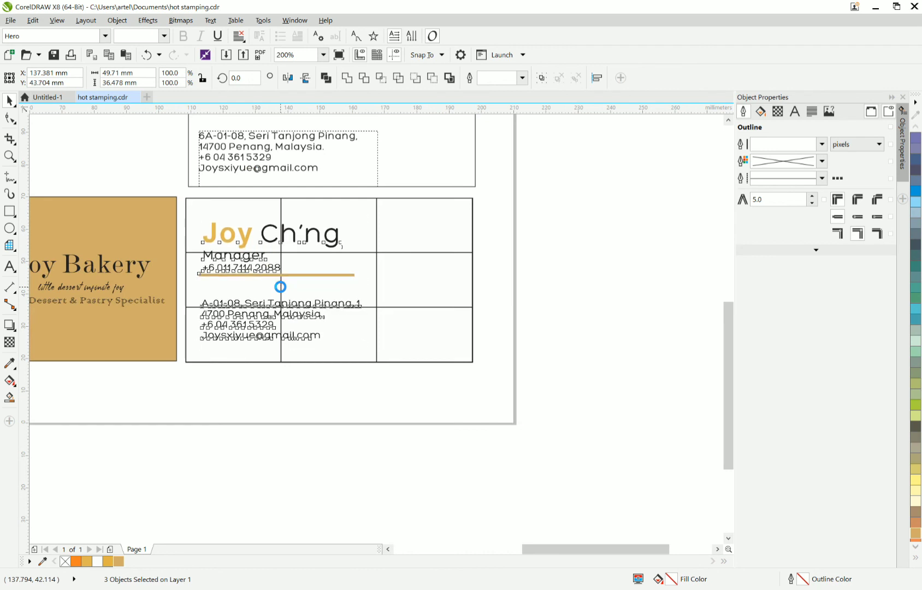
key(Up)
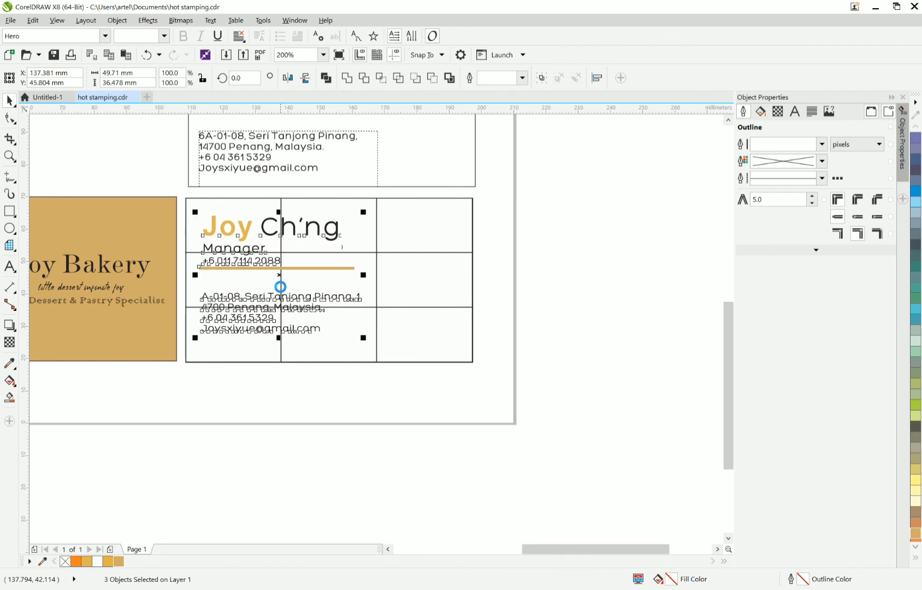
key(Up)
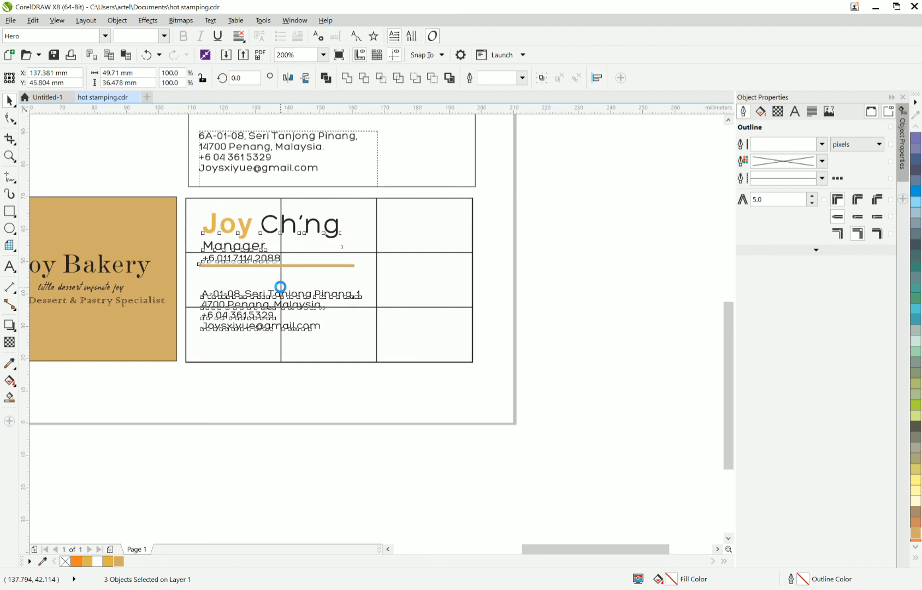
key(Up)
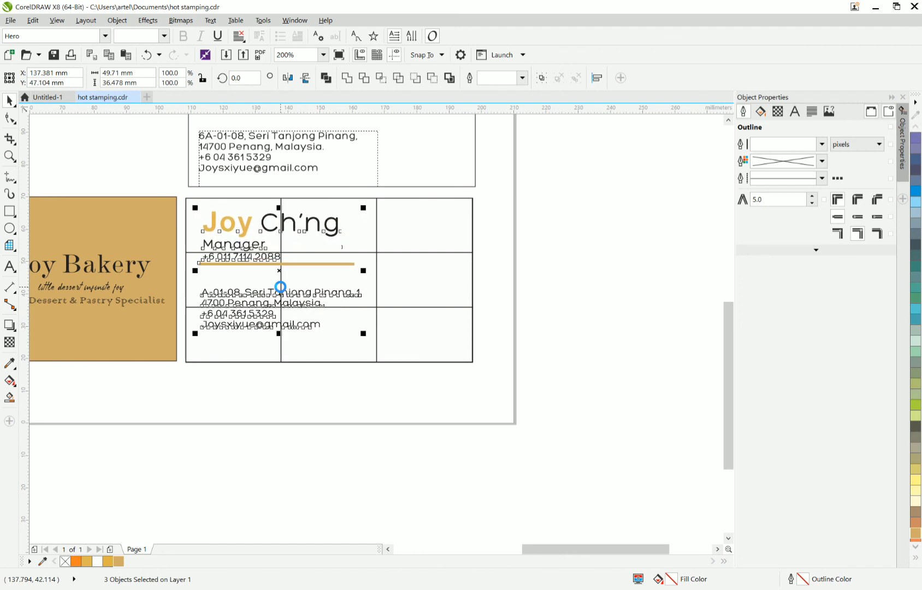
key(Up)
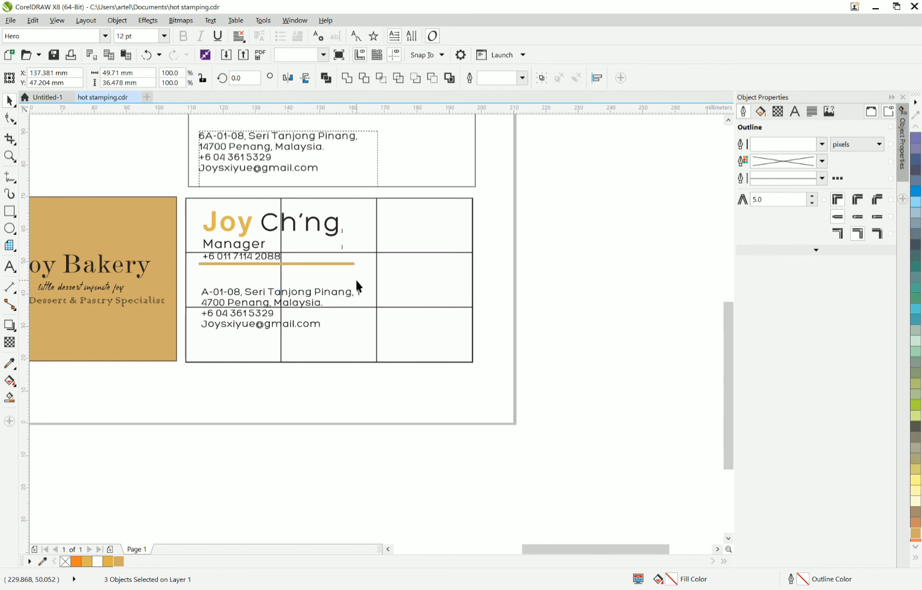
- Move the card outline rectangle and the white 3 by 3 grid off the rebuilt text and align them over the original contact card
scroll(359, 286, down, 3)
click(386, 287)
drag(354, 281, 355, 194)
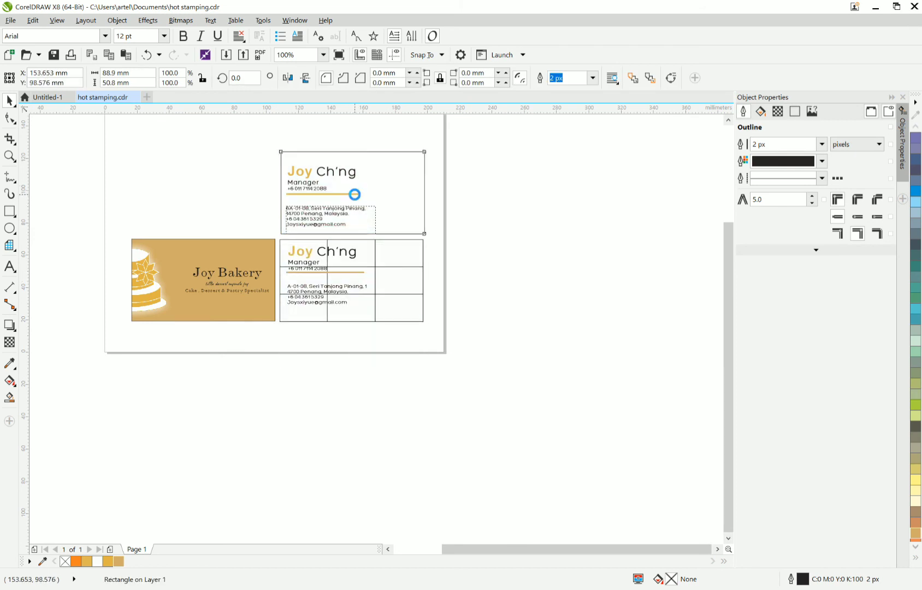
click(389, 288)
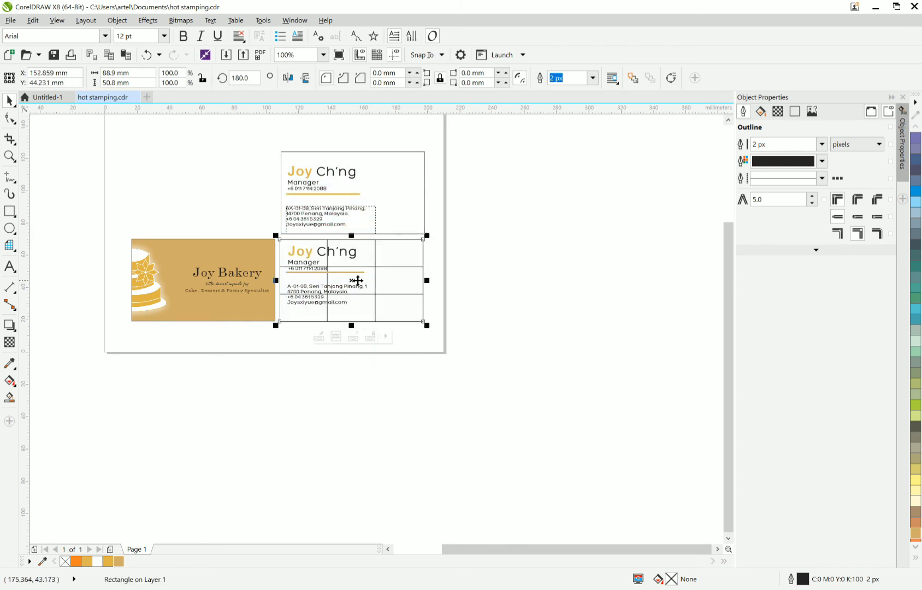
drag(357, 281, 353, 191)
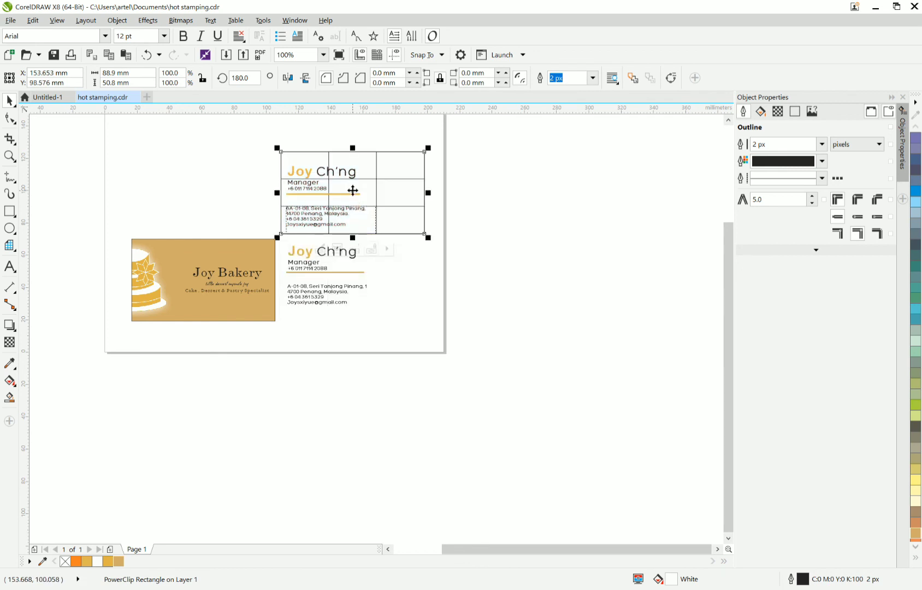
scroll(352, 190, down, 1)
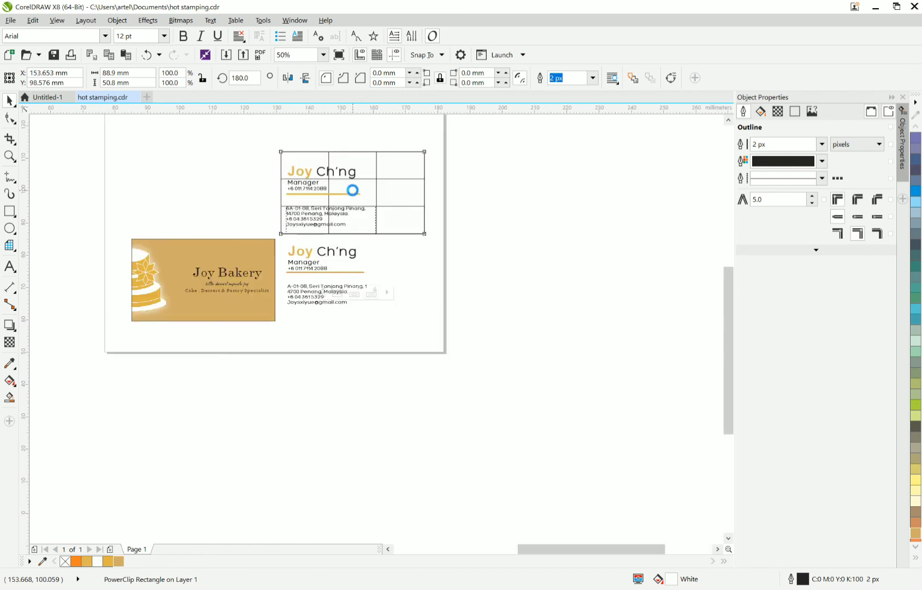
scroll(353, 190, up, 2)
scroll(353, 196, down, 1)
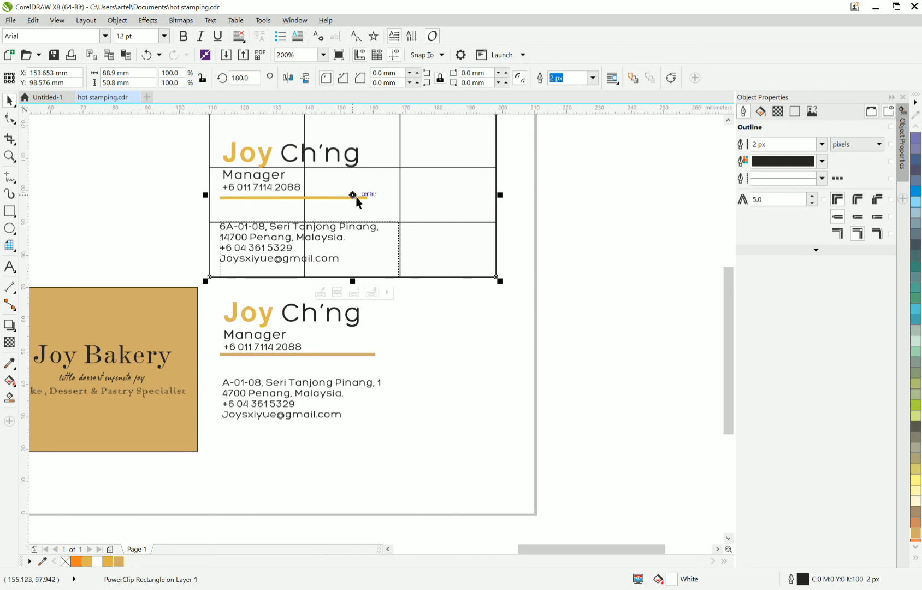
- Move the 3 by 3 grid rectangle from the original contact card back over the rebuilt contact text
drag(355, 195, 352, 379)
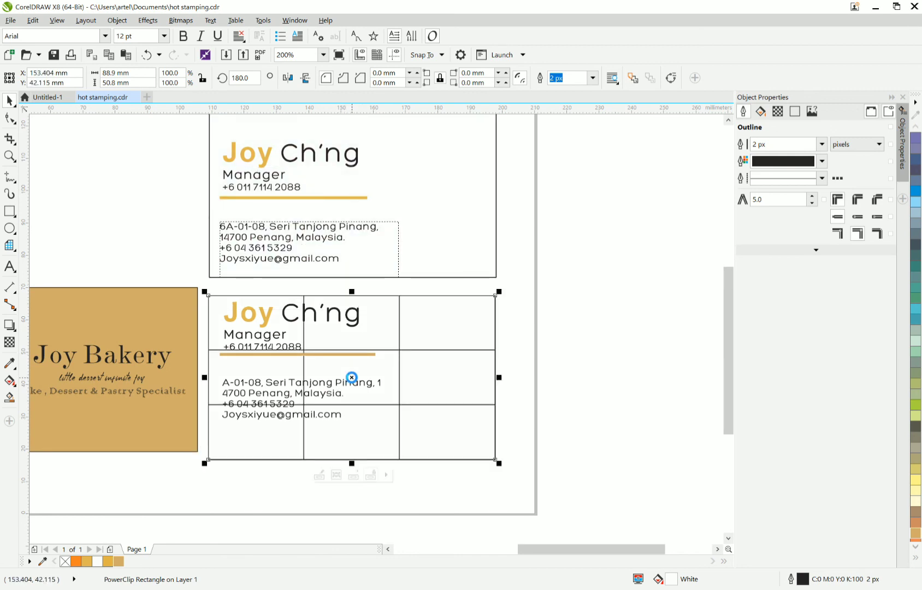
click(545, 388)
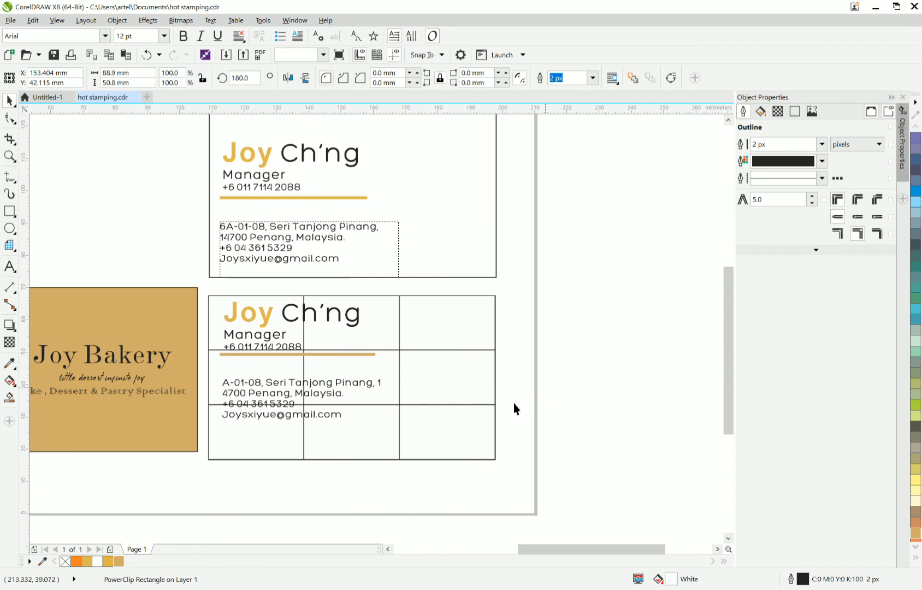
- Select the name block, gold bar and contact text inside the grid and nudge them down to a centre Y of about 40.3 mm
drag(551, 435, 171, 300)
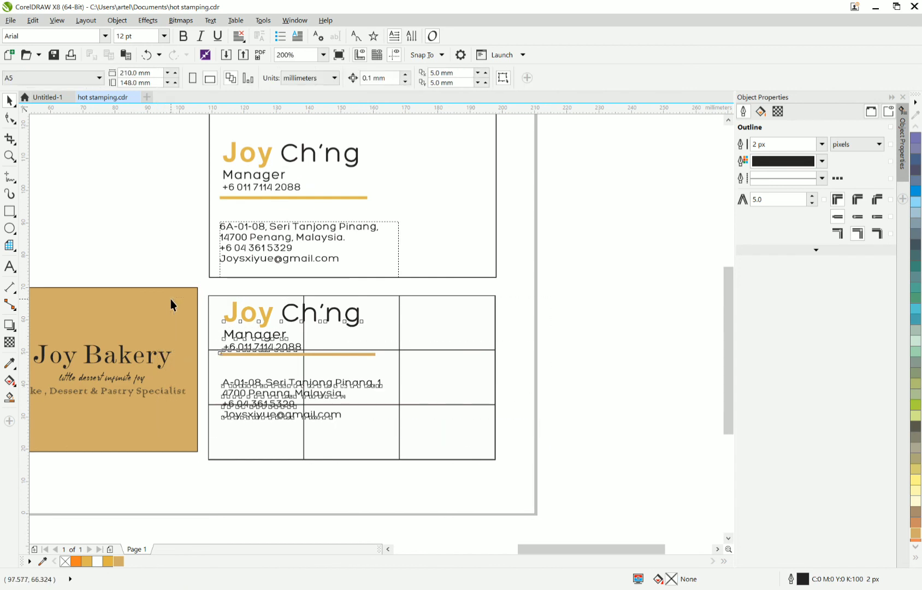
key(Down)
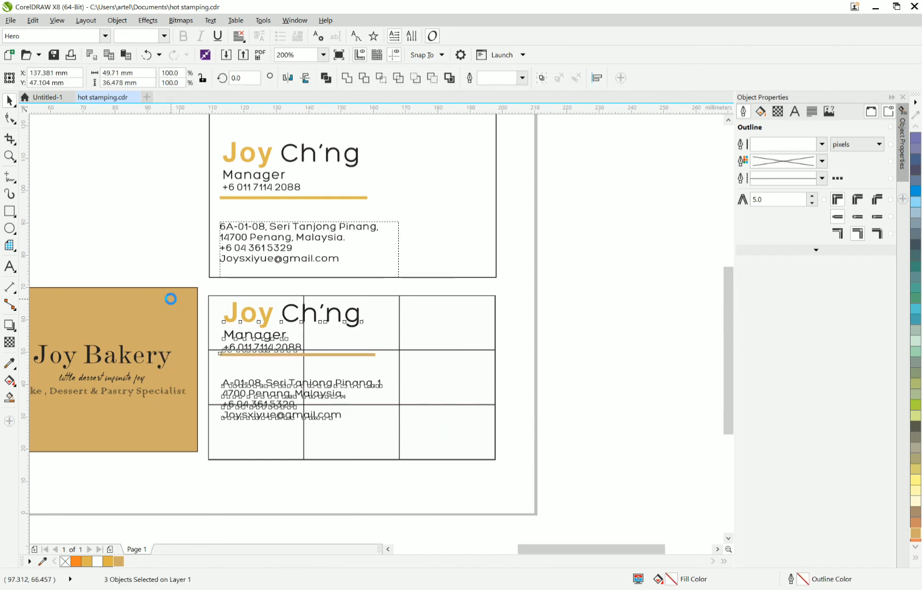
key(Down)
key(Down)
key(Down)
key(Down)
key(Down)
key(Down)
key(Down)
key(Down)
key(Down)
key(Down)
key(Down)
key(Down)
key(Down)
key(Down)
key(Down)
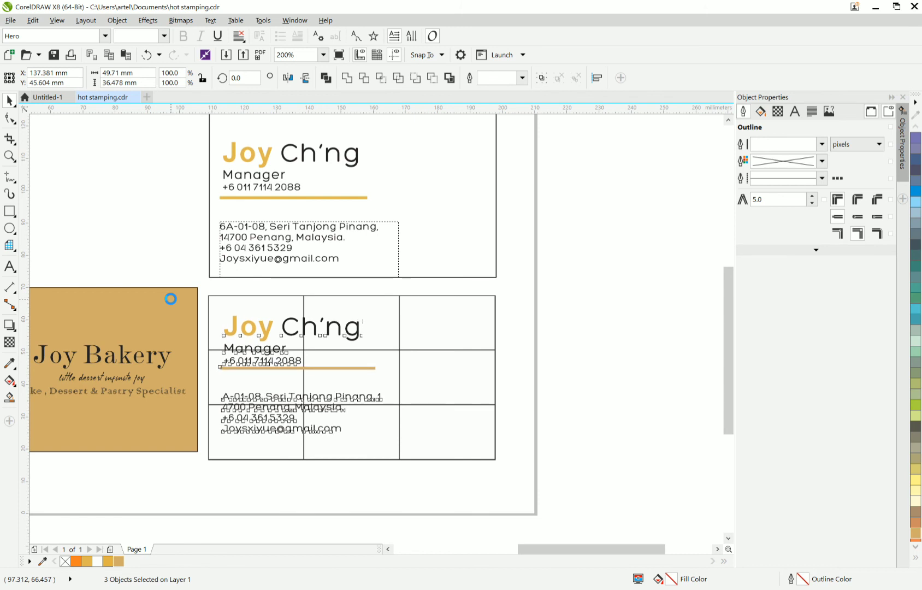
key(Down)
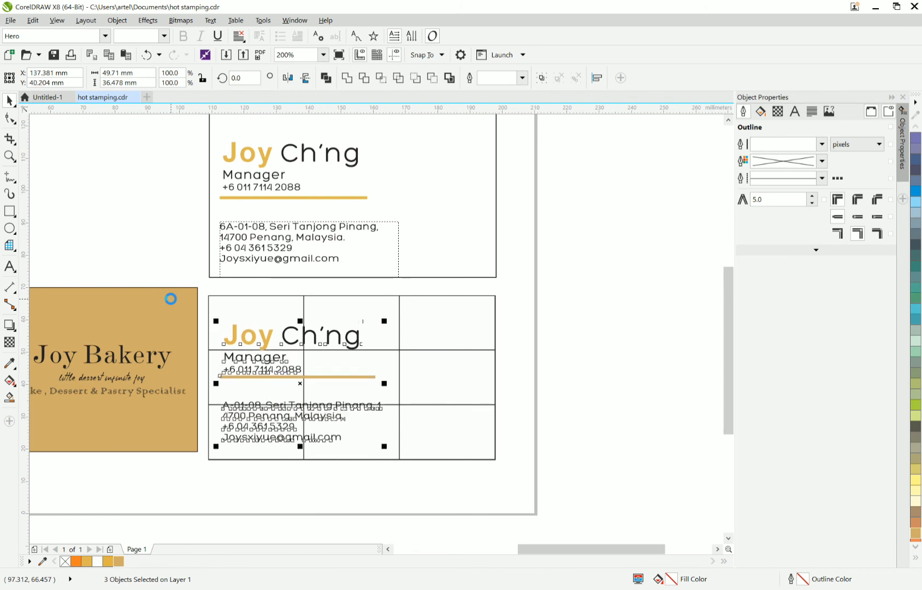
key(Up)
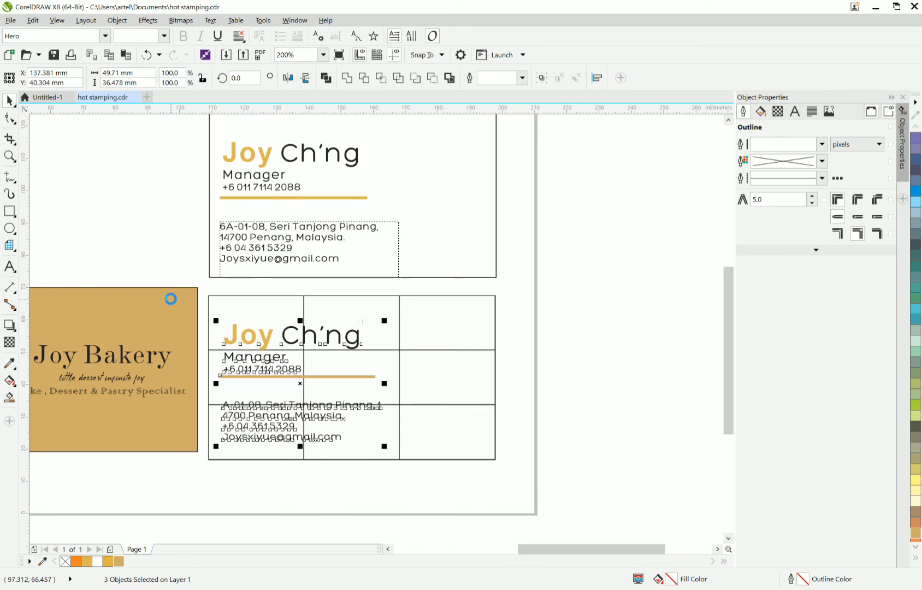
- Lower the address and contact text block into the grid's bottom row, centred at about X 138.0 mm, Y 26.8 mm
scroll(171, 298, down, 2)
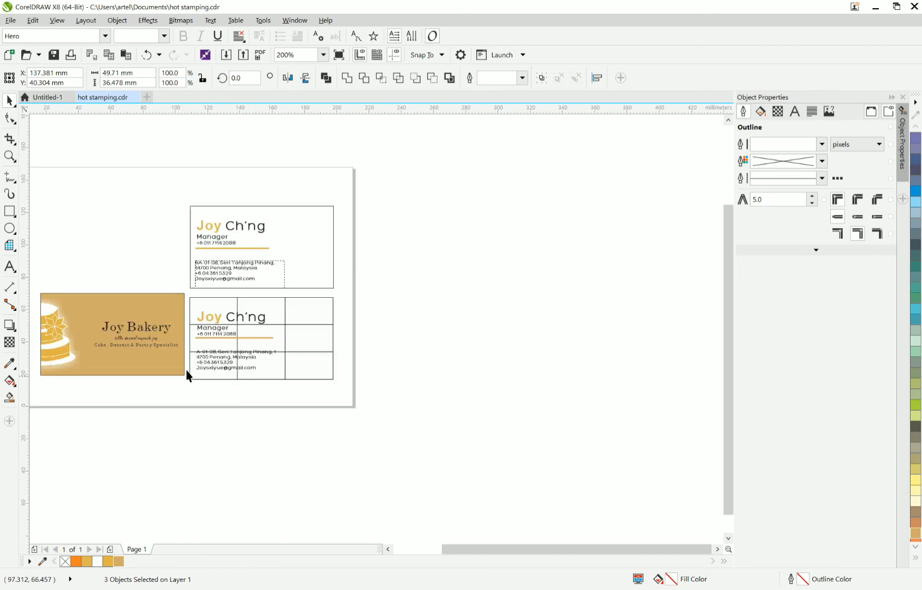
scroll(216, 358, up, 2)
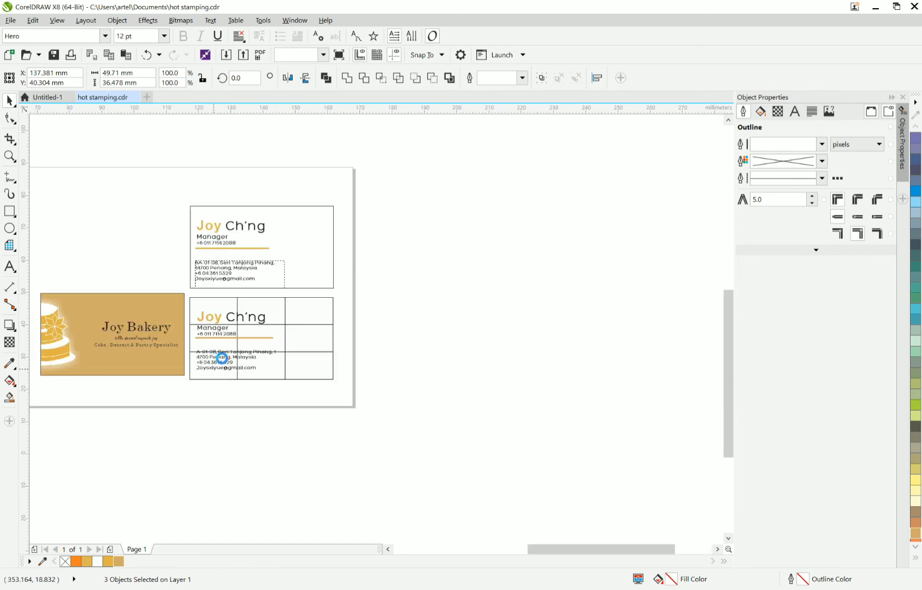
click(222, 358)
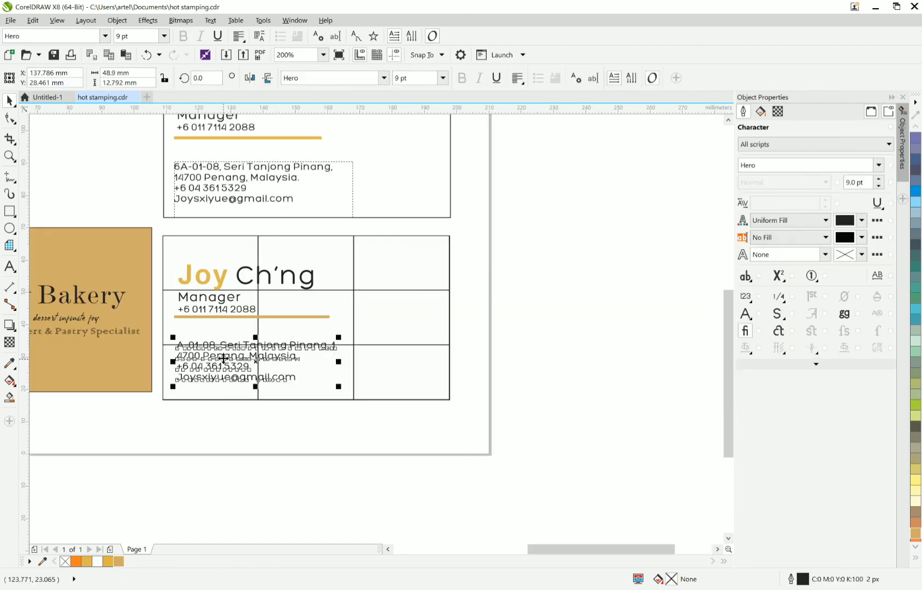
double_click(223, 358)
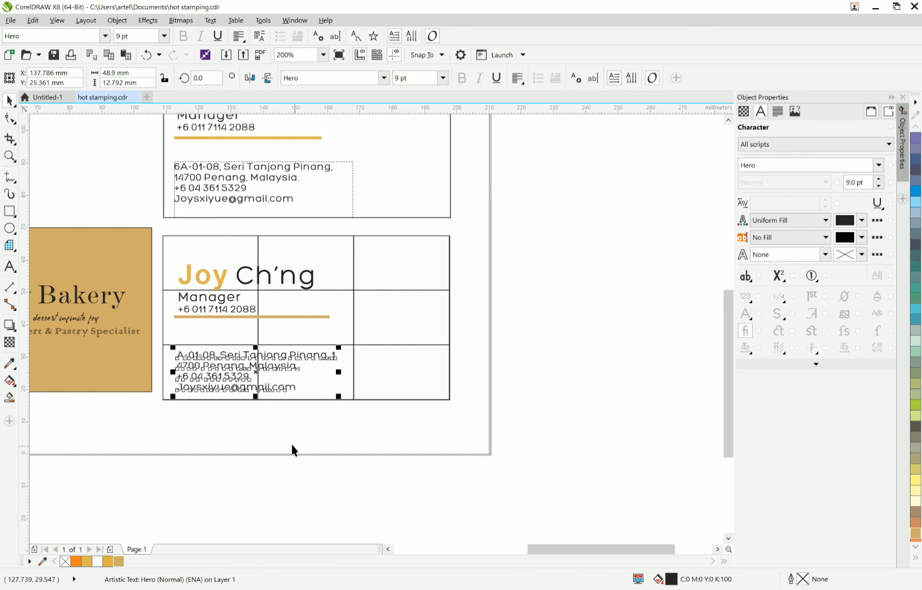
click(331, 435)
click(245, 381)
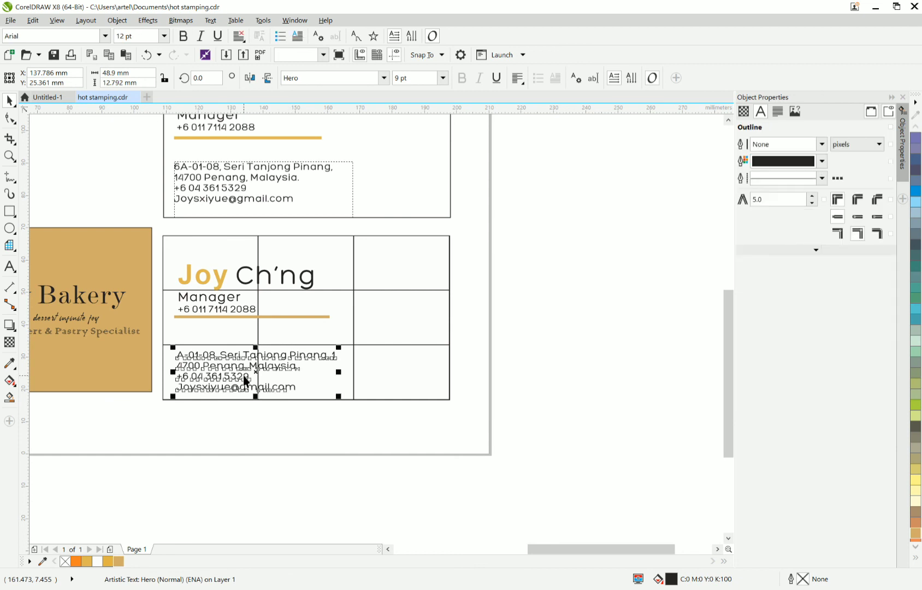
scroll(246, 380, up, 2)
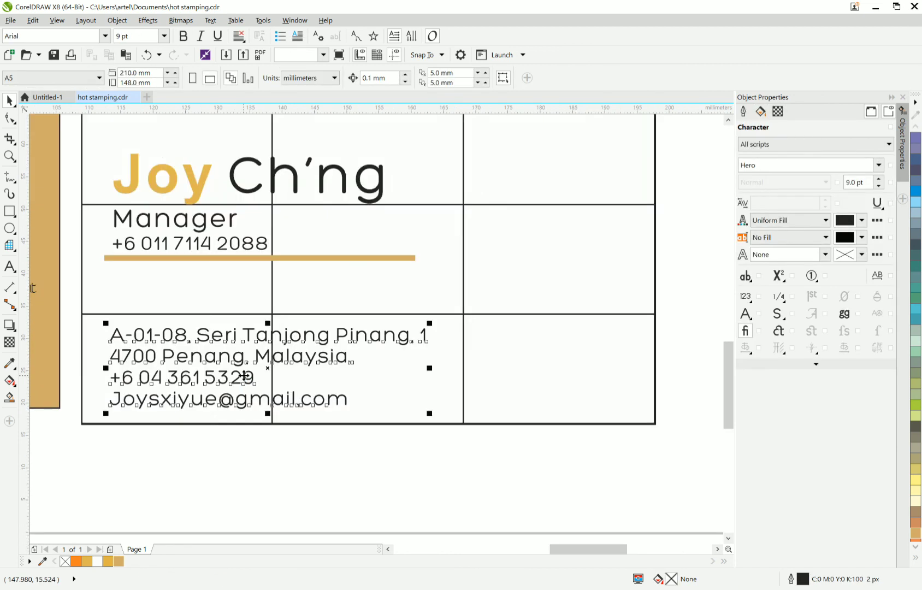
drag(271, 369, 269, 358)
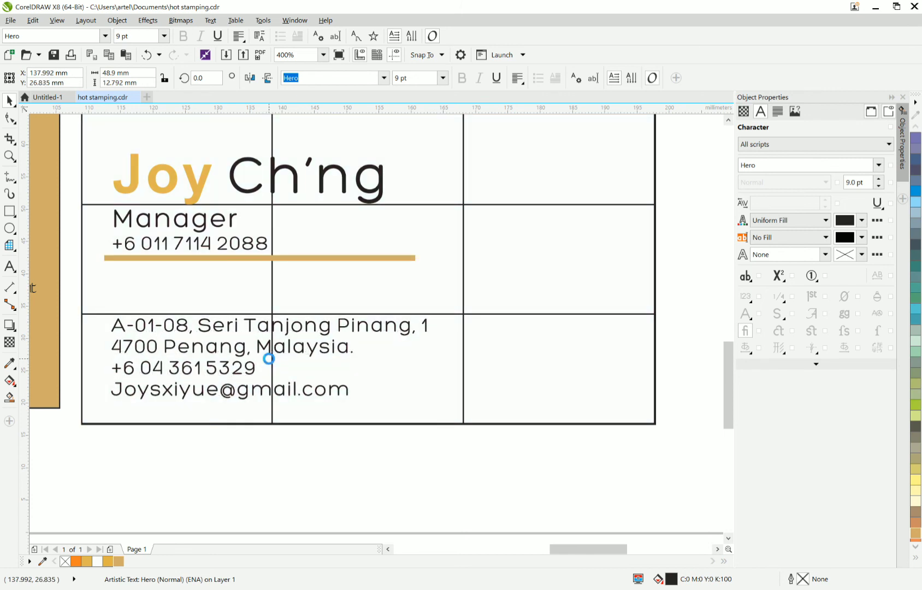
- Select the name block, gold bar and contact text on the grid card and align their left edges
scroll(316, 387, down, 2)
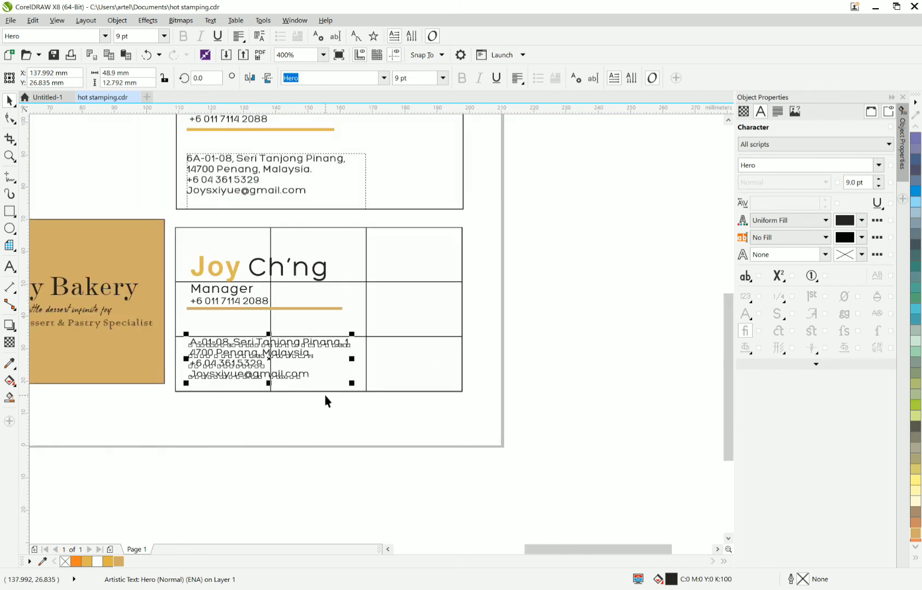
drag(405, 336, 159, 239)
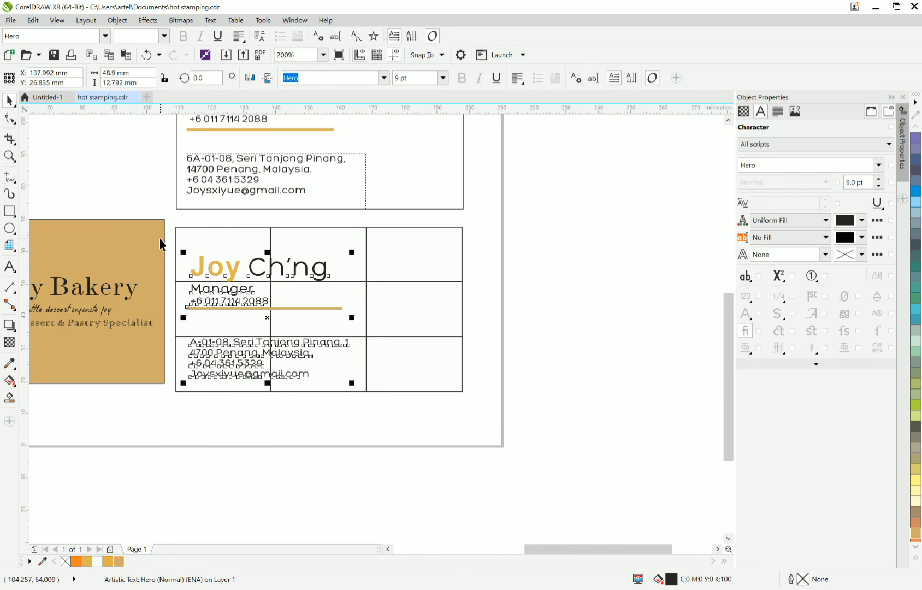
key(c)
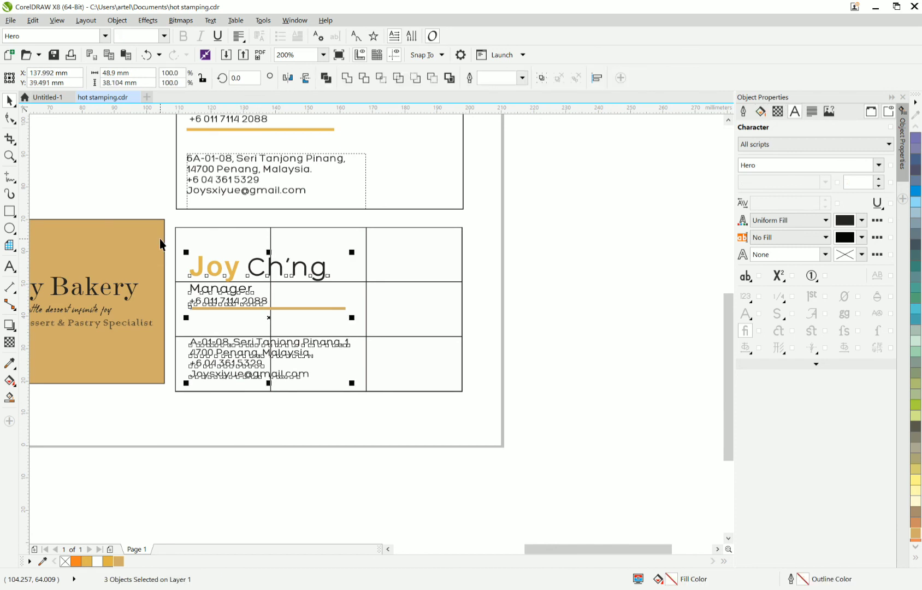